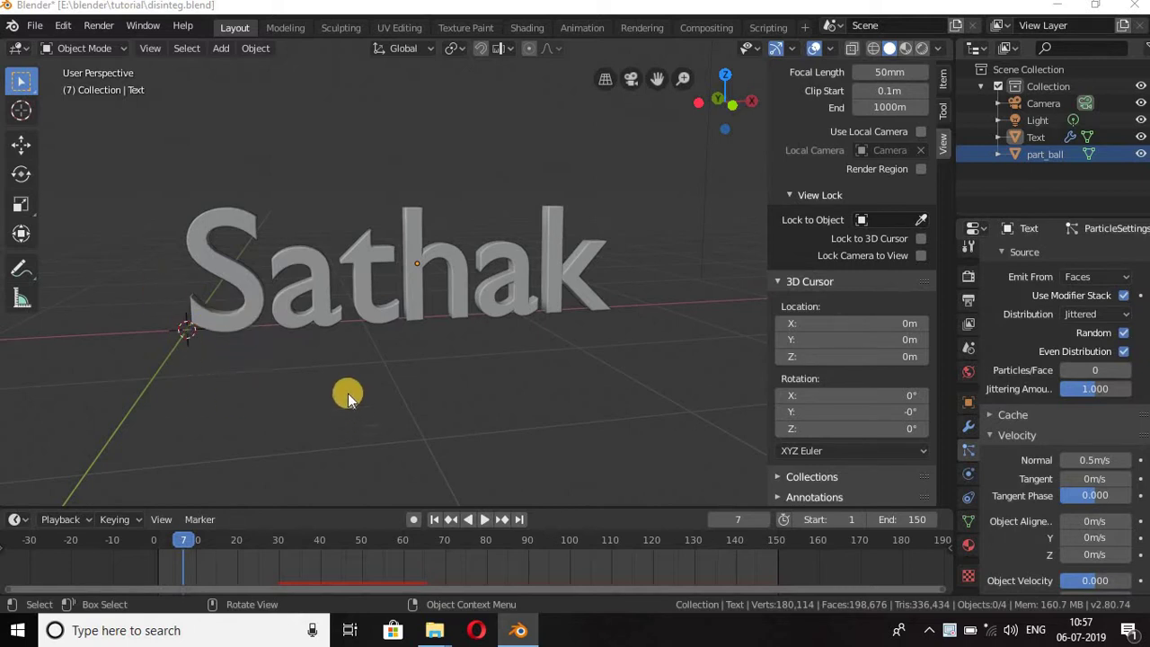
Snap the 3D cursor to the world origin.
{"action": "left_click", "coordinate": [21, 110]}
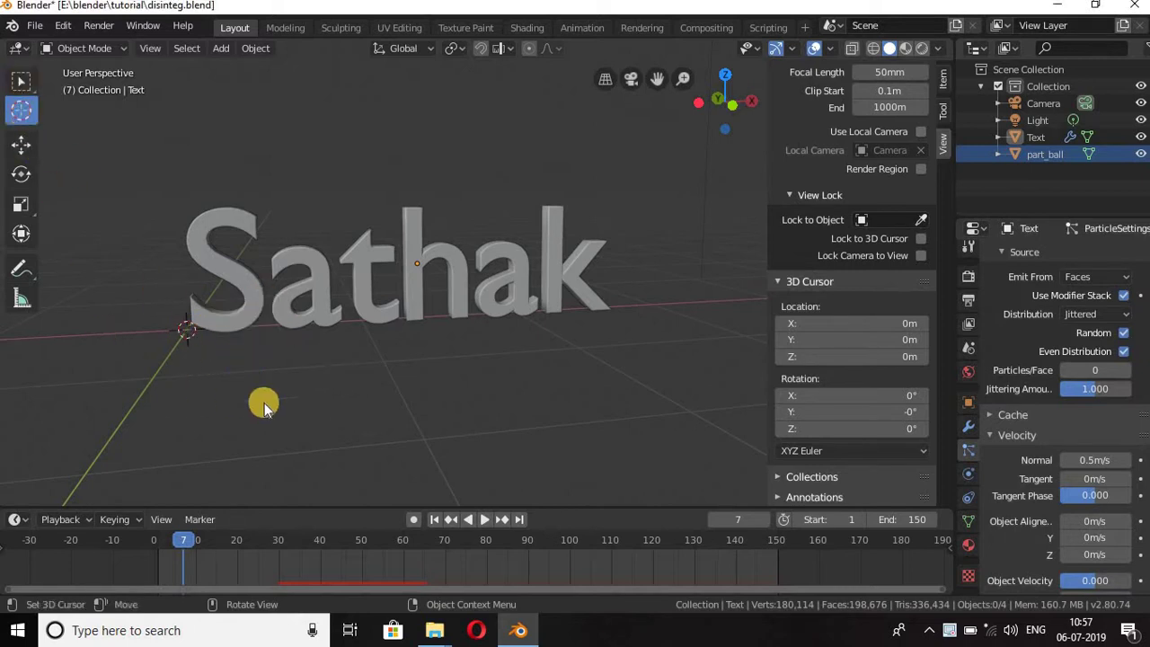
{"action": "key", "text": "shift+s"}
{"action": "left_click", "coordinate": [139, 468]}
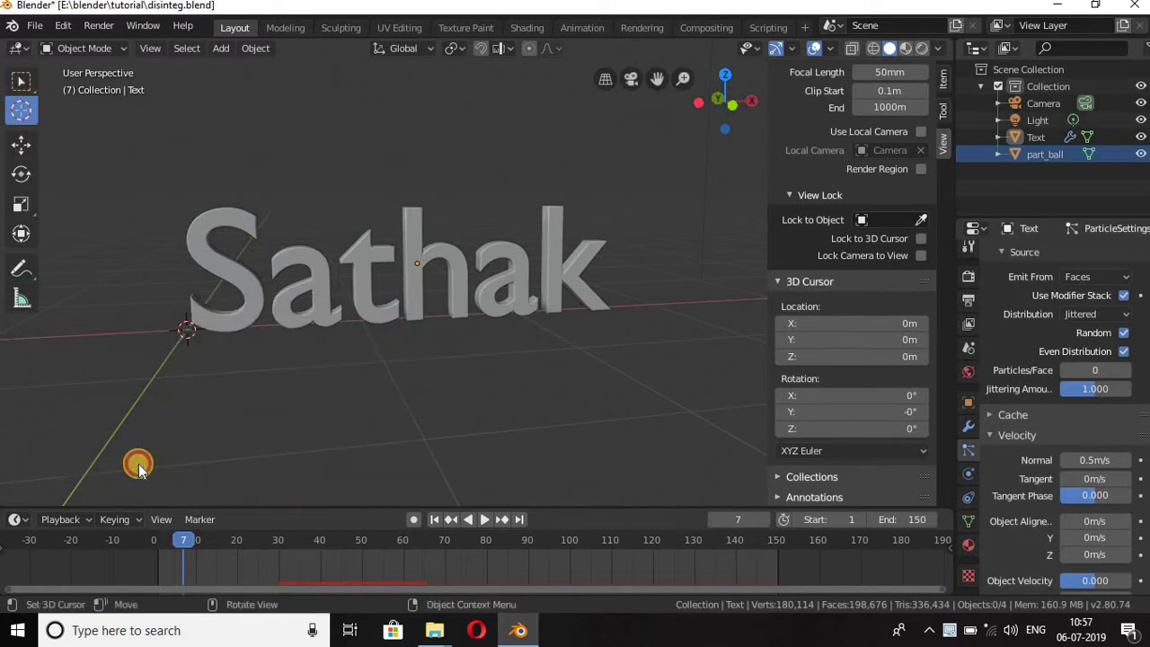
Place the 3D cursor at X 1.3m inside the Sathak letters and bring up the Add menu.
{"action": "mouse_move", "coordinate": [139, 467]}
{"action": "middle_mouse_down"}
{"action": "mouse_move", "coordinate": [287, 321]}
{"action": "mouse_move", "coordinate": [390, 411]}
{"action": "mouse_move", "coordinate": [857, 434]}
{"action": "middle_mouse_up"}
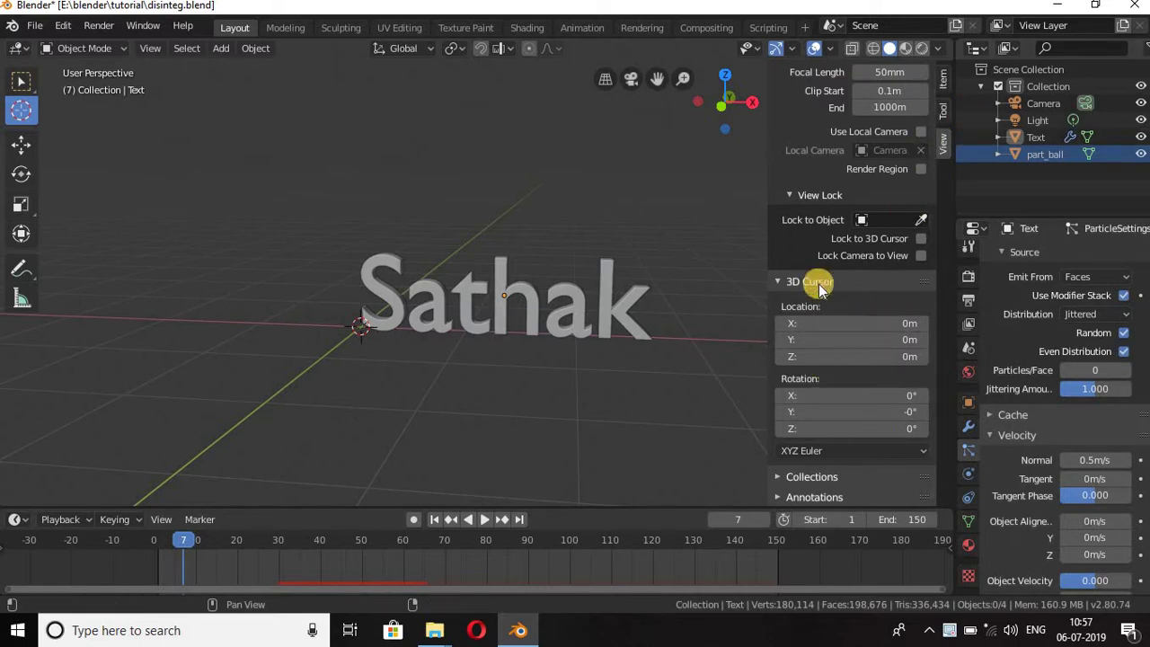
{"action": "left_click_drag", "start_coordinate": [857, 323], "coordinate": [870, 330]}
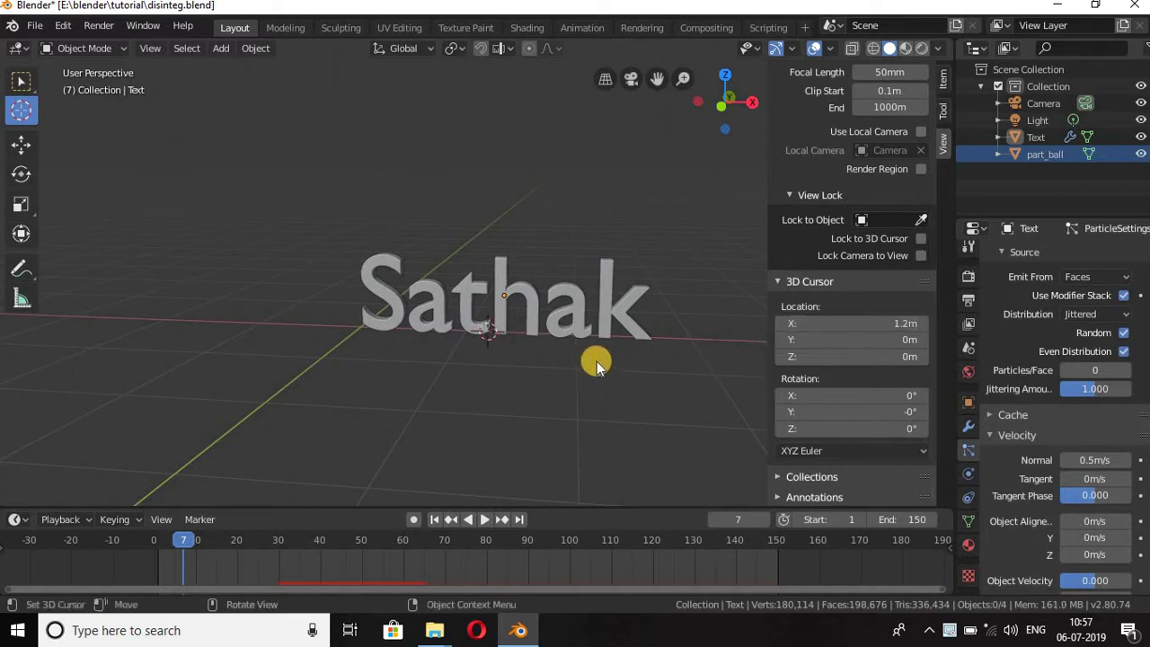
{"action": "scroll", "coordinate": [596, 364], "scroll_direction": "up", "scroll_amount": 2}
{"action": "left_click", "coordinate": [919, 327]}
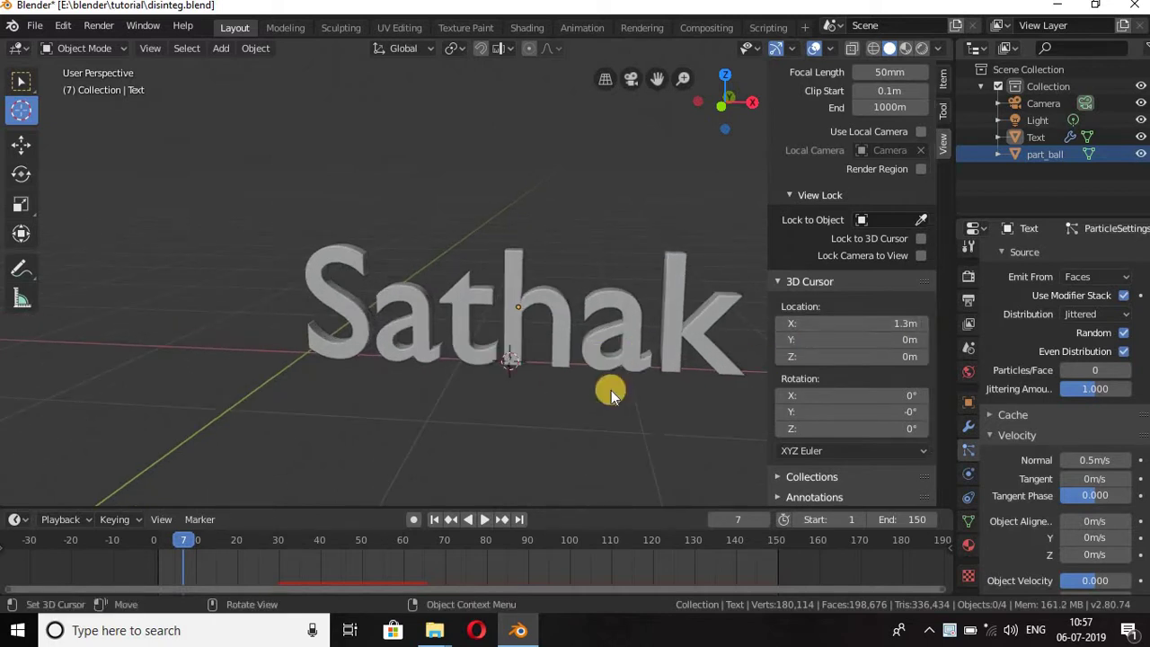
{"action": "scroll", "coordinate": [611, 395], "scroll_direction": "up", "scroll_amount": 2}
{"action": "scroll", "coordinate": [526, 351], "scroll_direction": "up", "scroll_amount": 2}
{"action": "scroll", "coordinate": [398, 354], "scroll_direction": "up", "scroll_amount": 2}
{"action": "key", "text": "shift+a"}
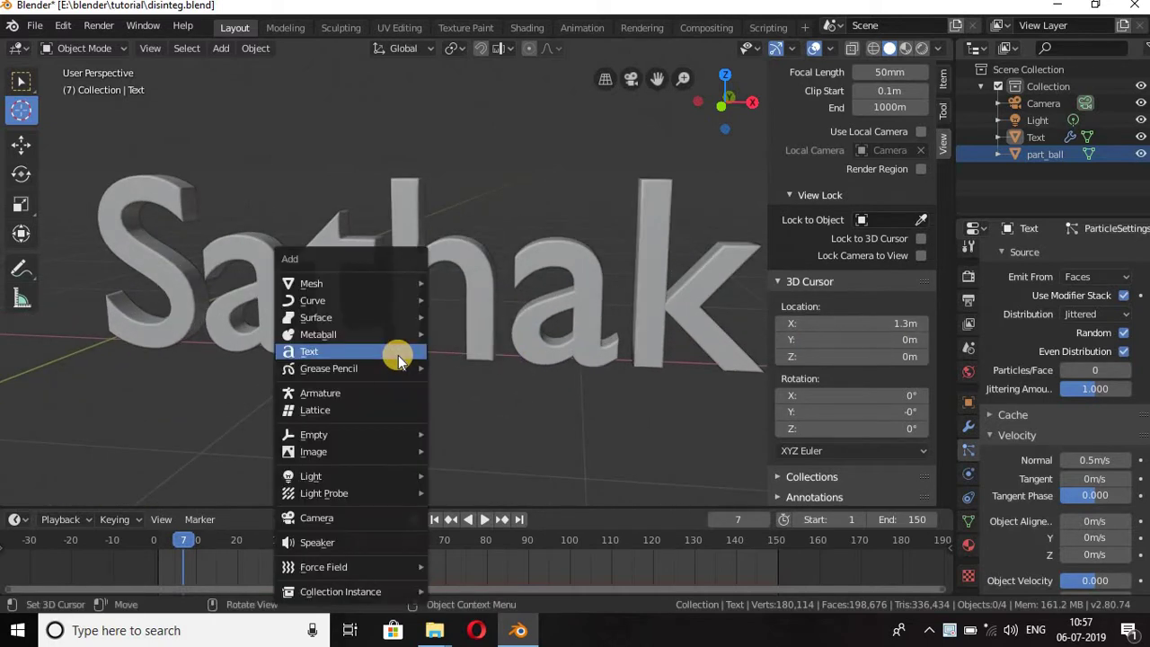
{"action": "mouse_move", "coordinate": [323, 567]}
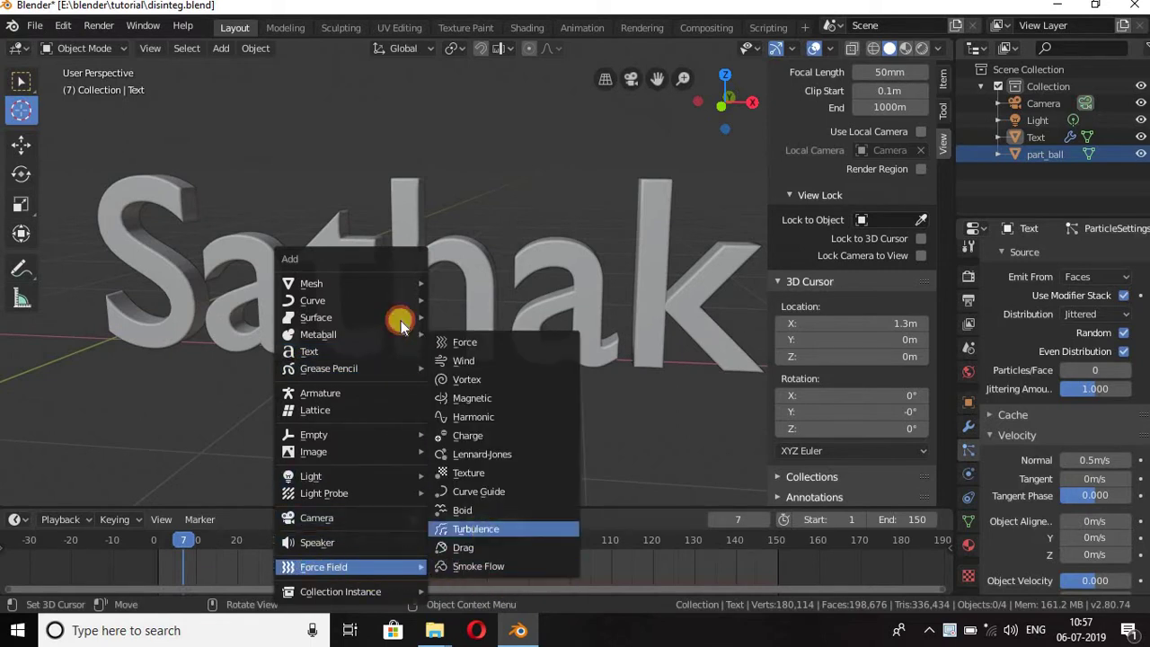
Add a Turbulence force field at the cursor and advance the timeline to frame 29.
{"action": "key", "text": "Return"}
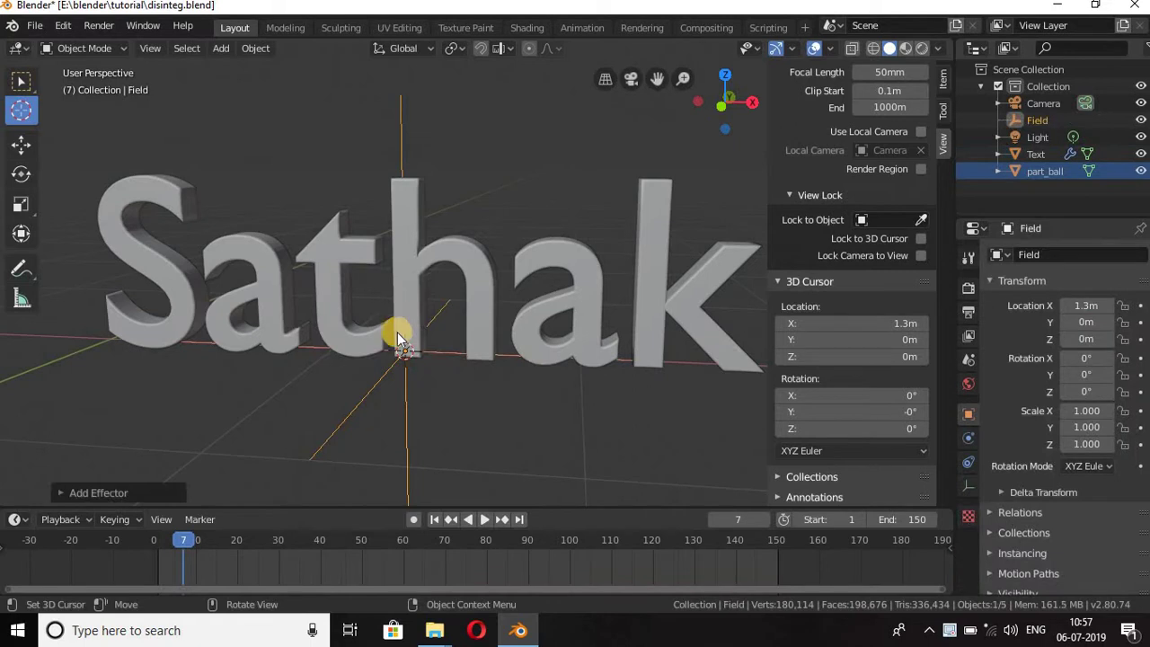
{"action": "scroll", "coordinate": [332, 434], "scroll_direction": "down", "scroll_amount": 1}
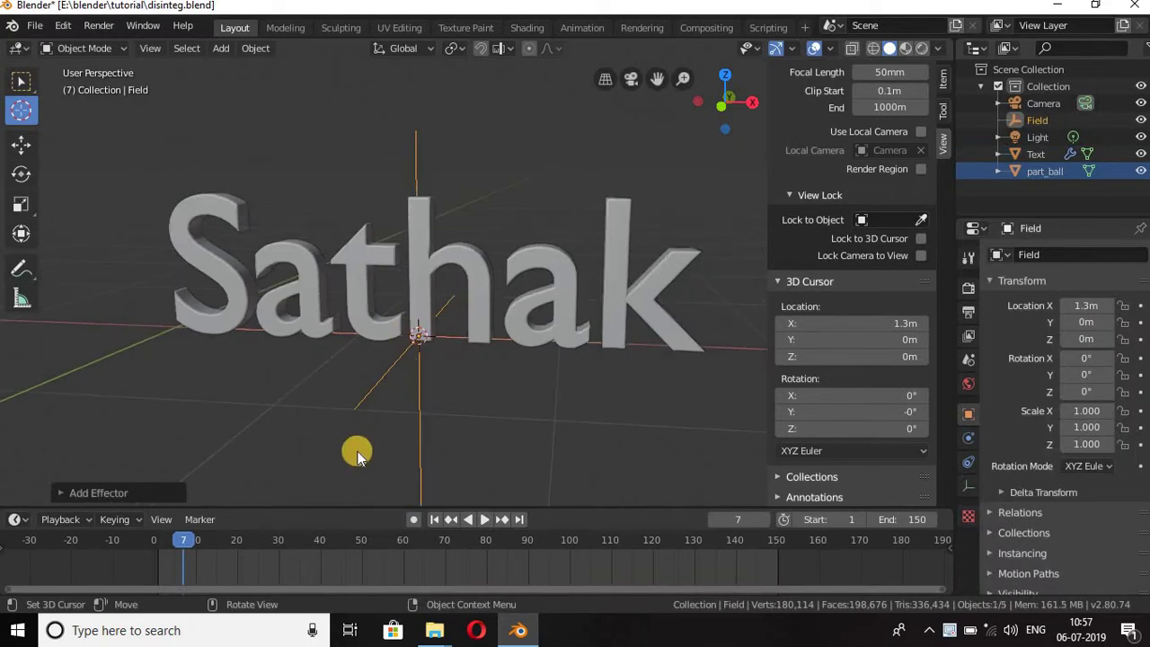
{"action": "left_click", "coordinate": [274, 542]}
{"action": "key", "text": "space"}
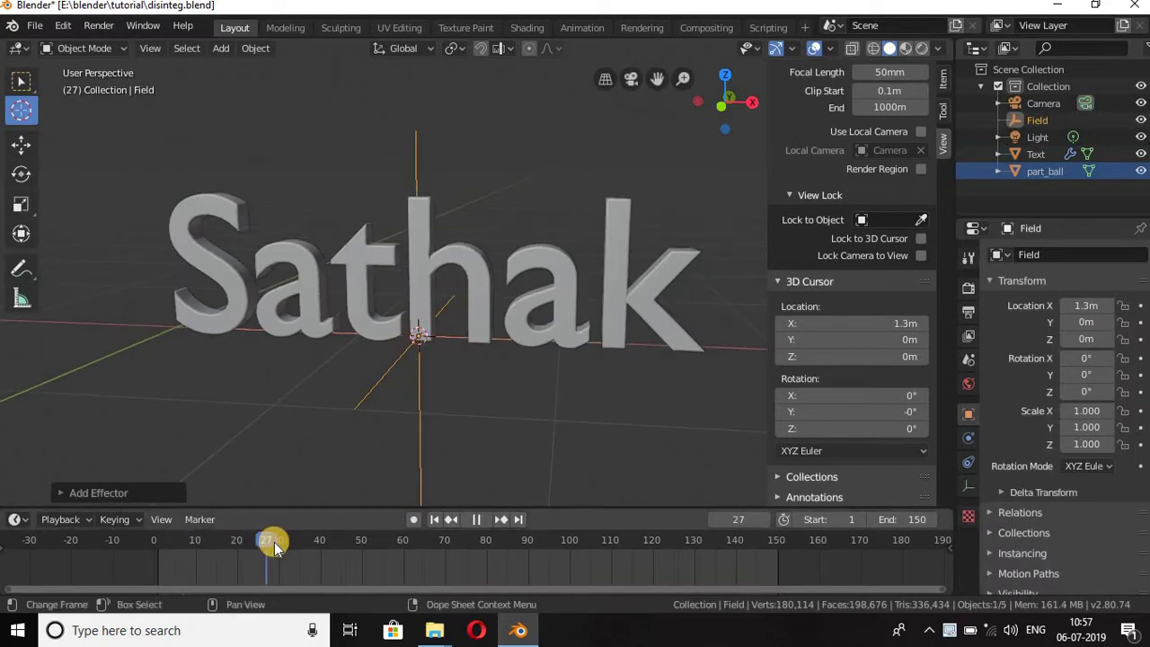
{"action": "key", "text": "space"}
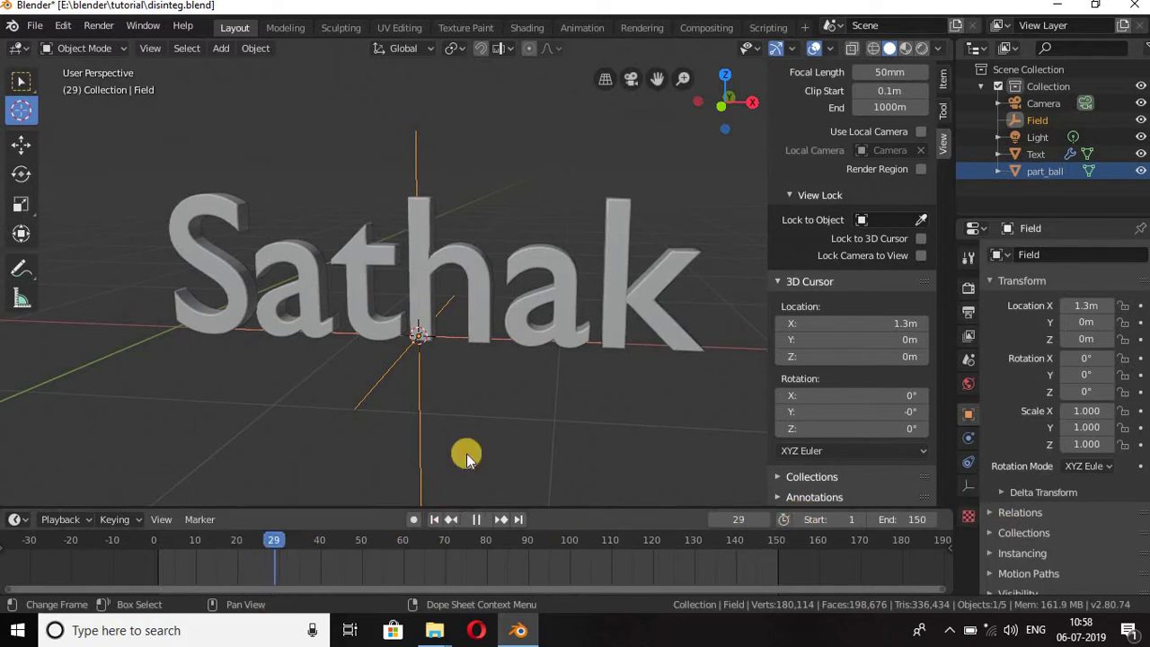
{"action": "key", "text": "Right"}
{"action": "key", "text": "Right"}
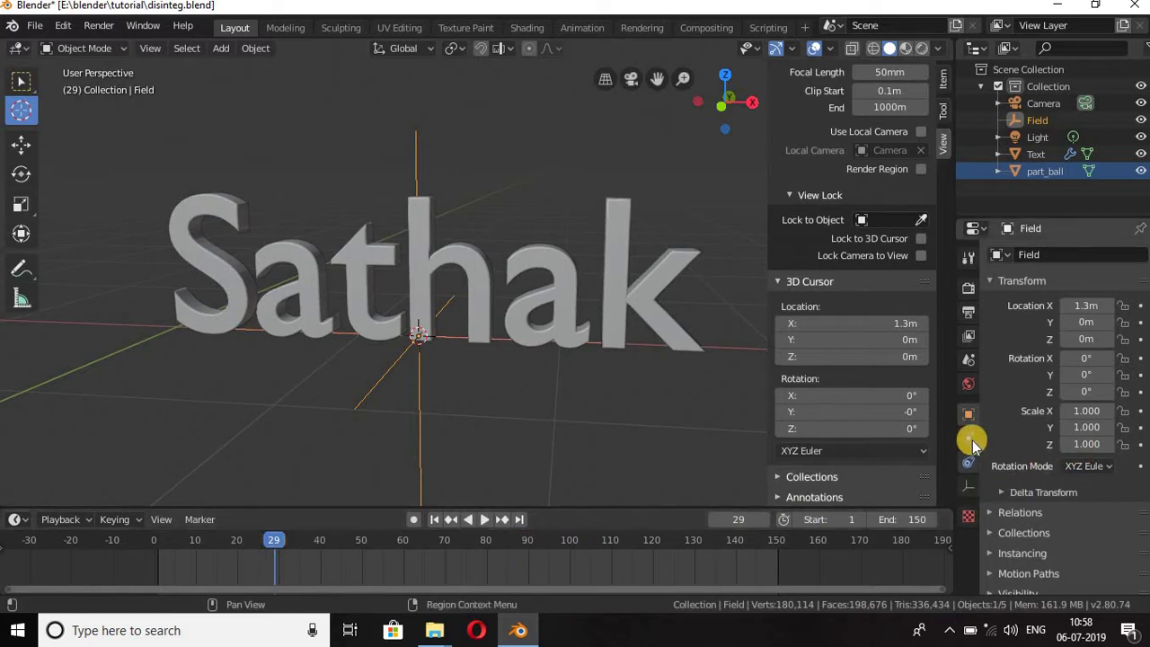
Set the turbulence Strength to 0.050 and keyframe it at frame 29.
{"action": "left_click", "coordinate": [968, 439]}
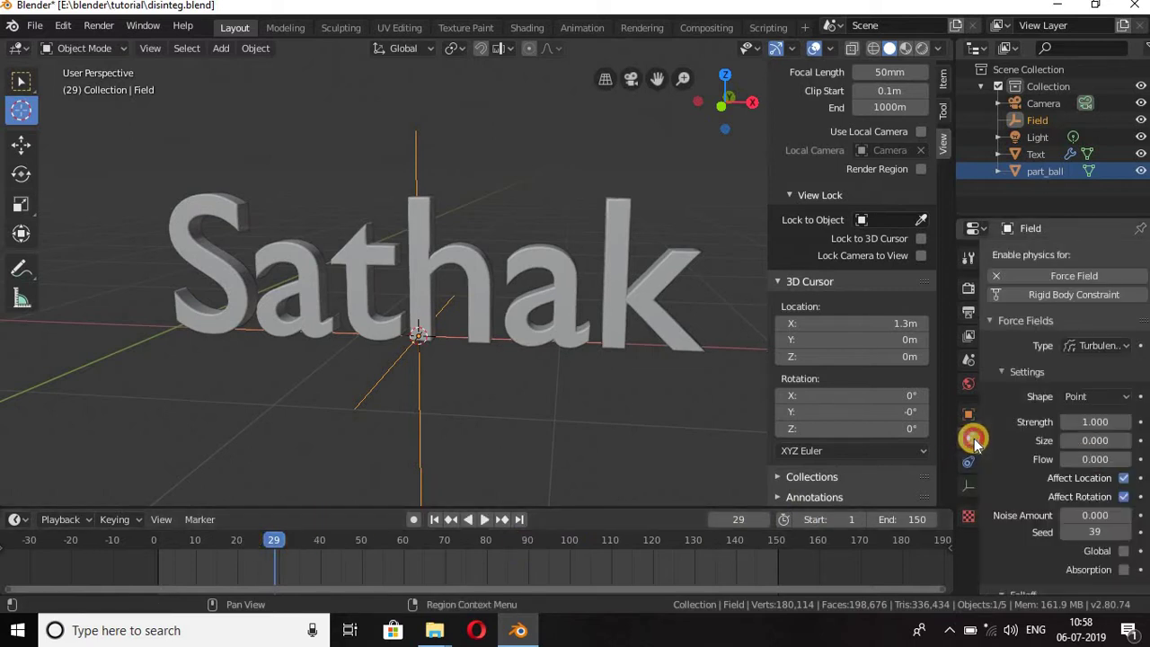
{"action": "left_click", "coordinate": [1088, 422]}
{"action": "type", "text": "0.05"}
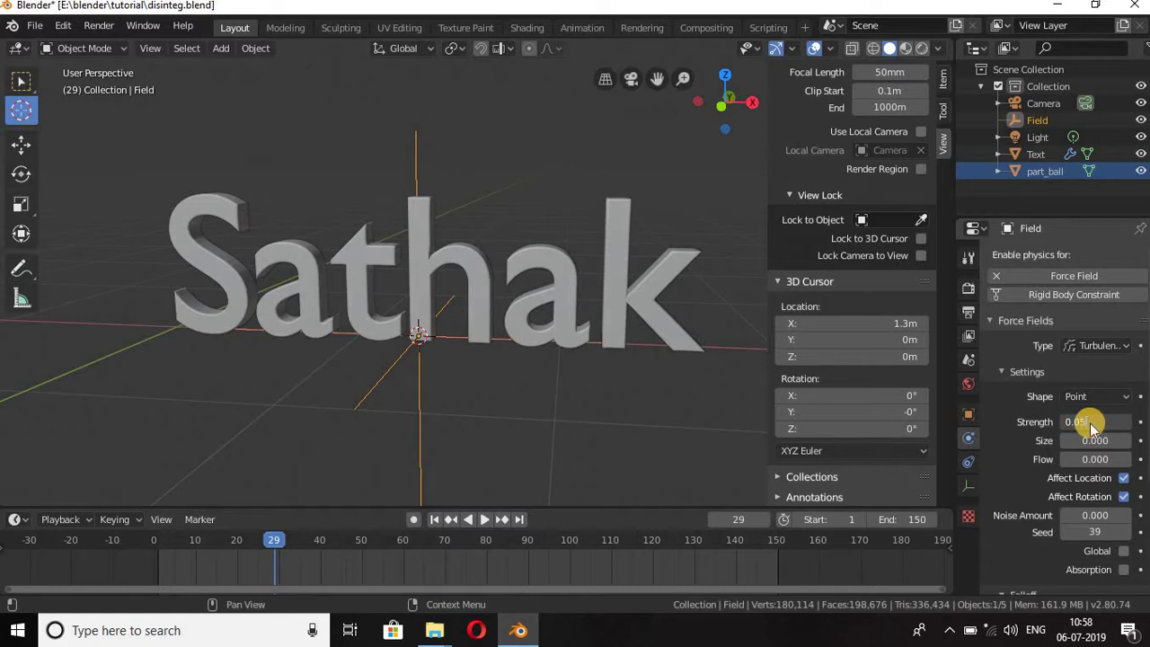
{"action": "key", "text": "Return"}
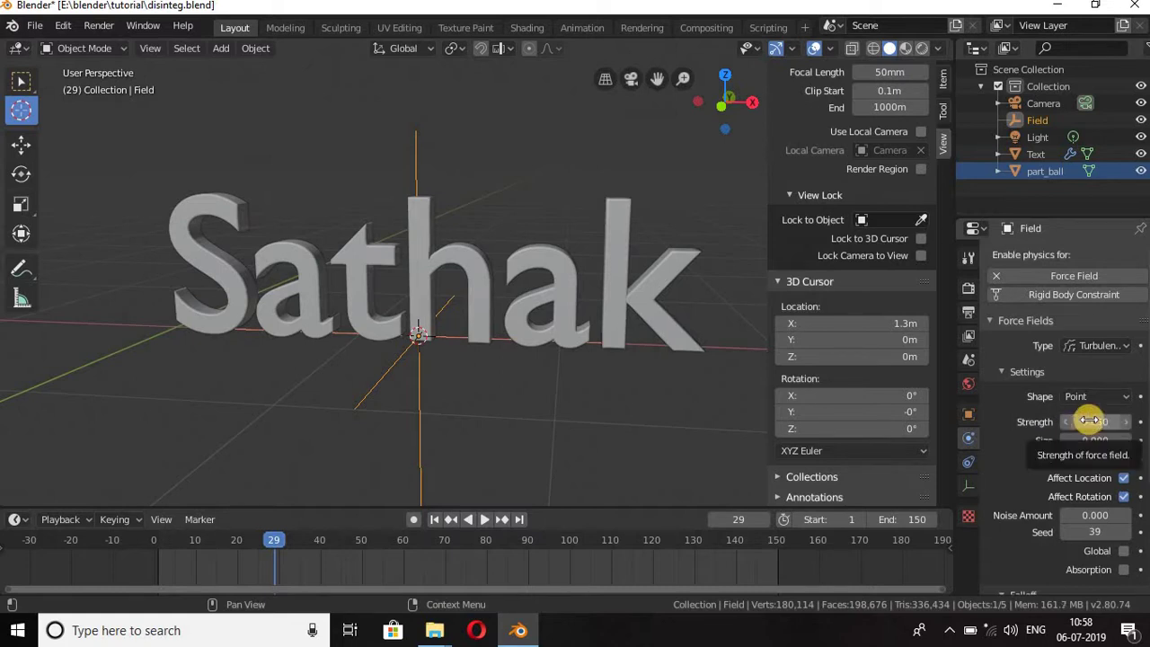
{"action": "key", "text": "i"}
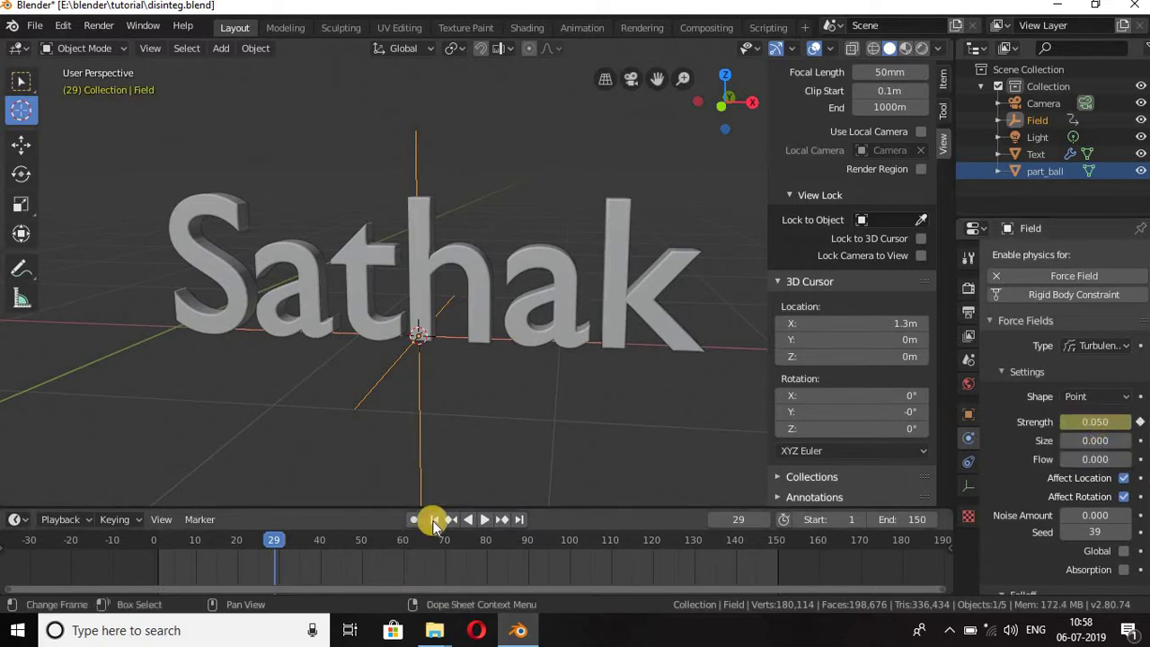
At frame 95, keyframe the turbulence Strength at 2.000 and save disinteg.blend.
{"action": "left_click", "coordinate": [548, 542]}
{"action": "key", "text": "space"}
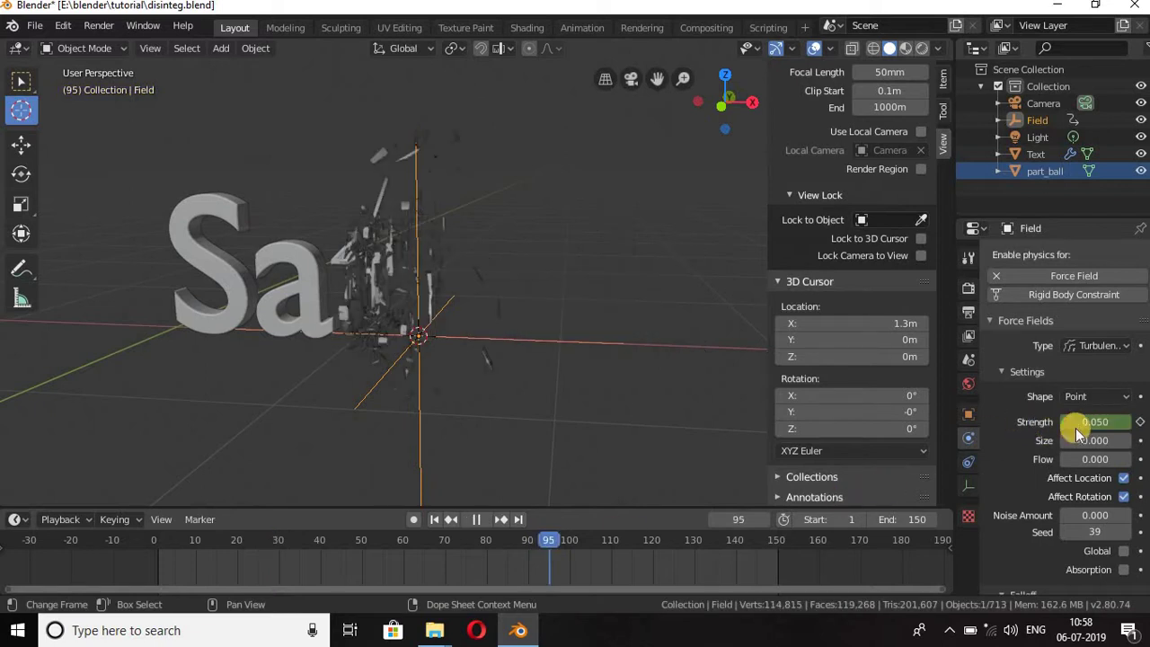
{"action": "key", "text": "space"}
{"action": "double_click", "coordinate": [1092, 421]}
{"action": "type", "text": "2"}
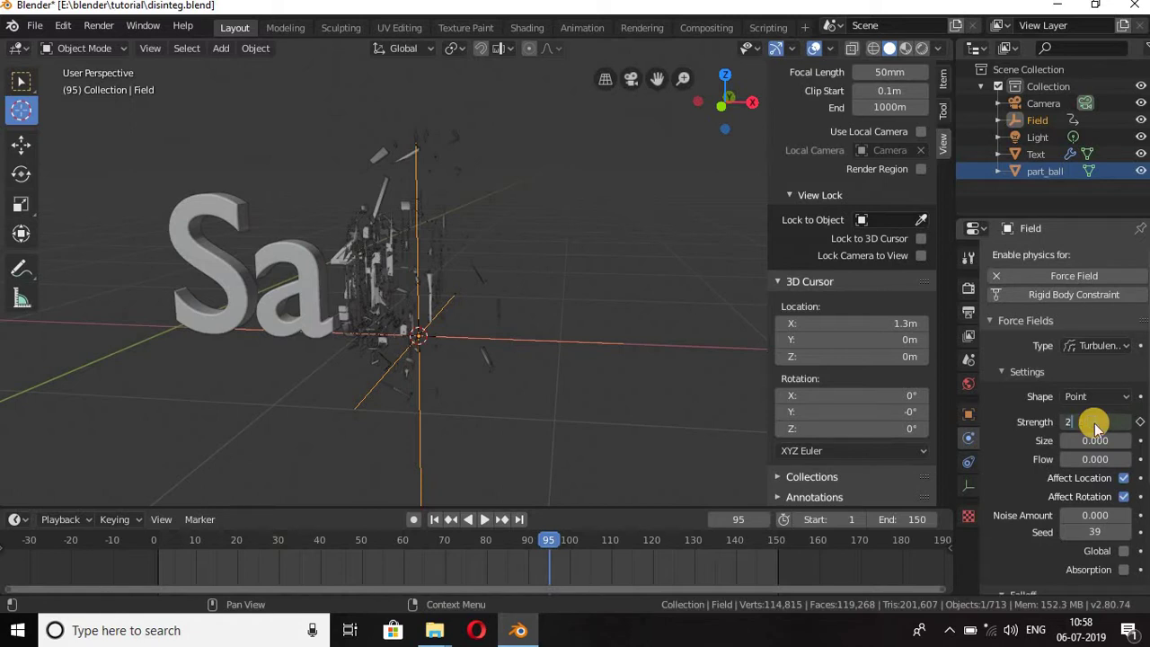
{"action": "key", "text": "Return"}
{"action": "key", "text": "i"}
{"action": "key", "text": "ctrl+s"}
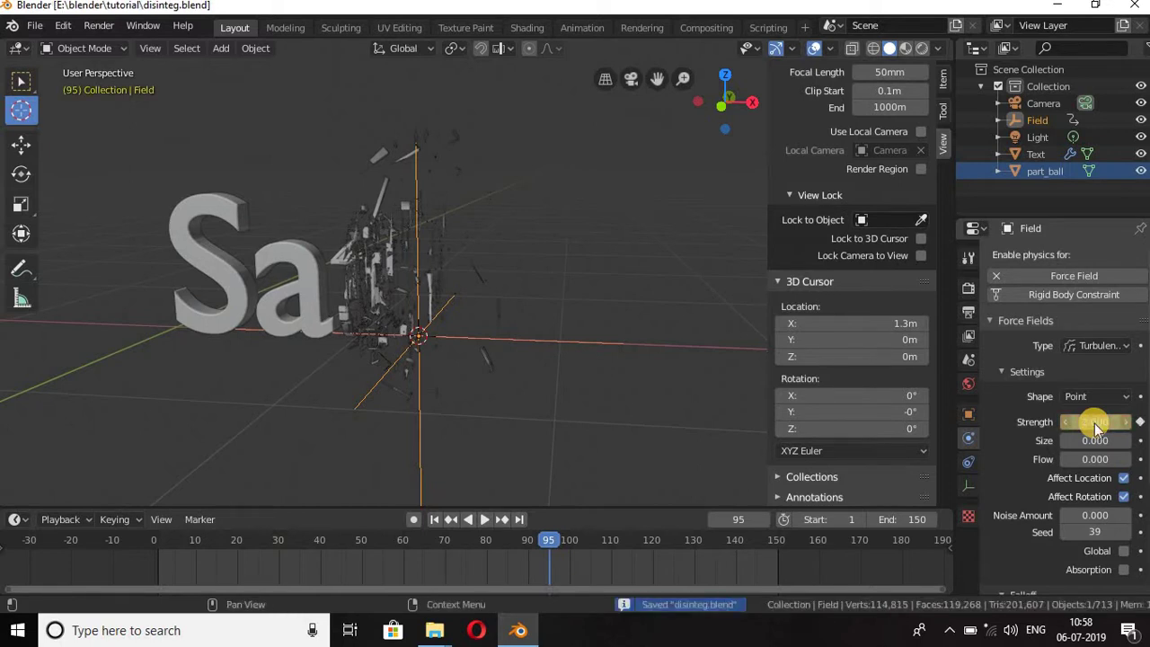
At frame 29, keyframe the turbulence Seed, Noise Amount and Flow values.
{"action": "left_click", "coordinate": [275, 539]}
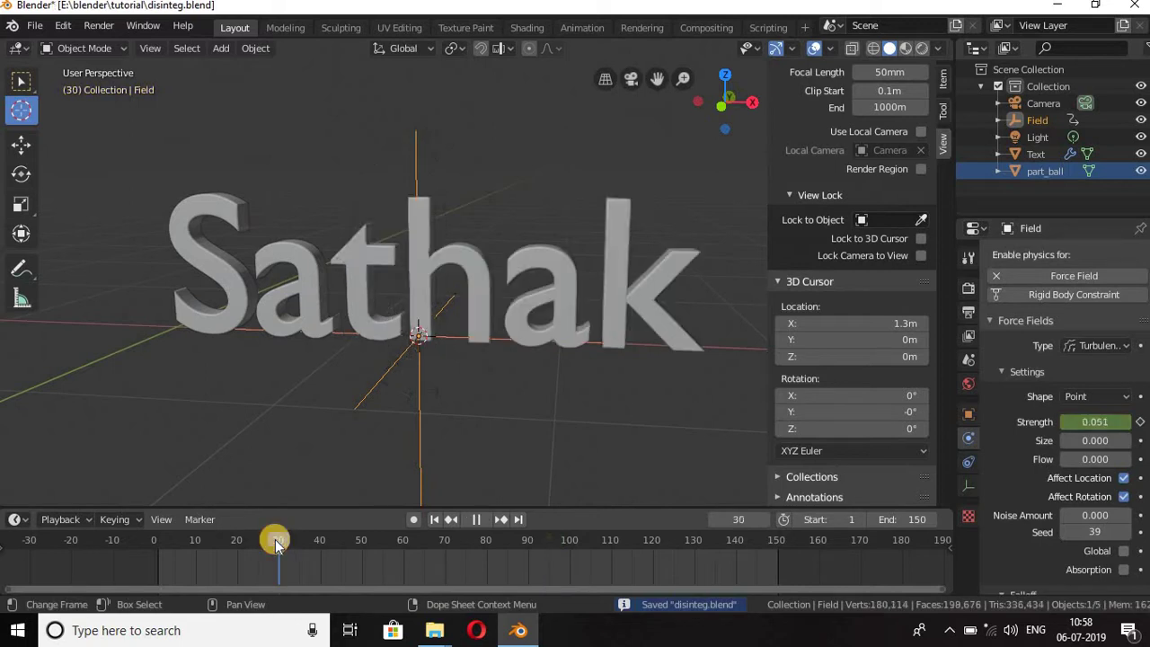
{"action": "key", "text": "space"}
{"action": "key", "text": "Escape"}
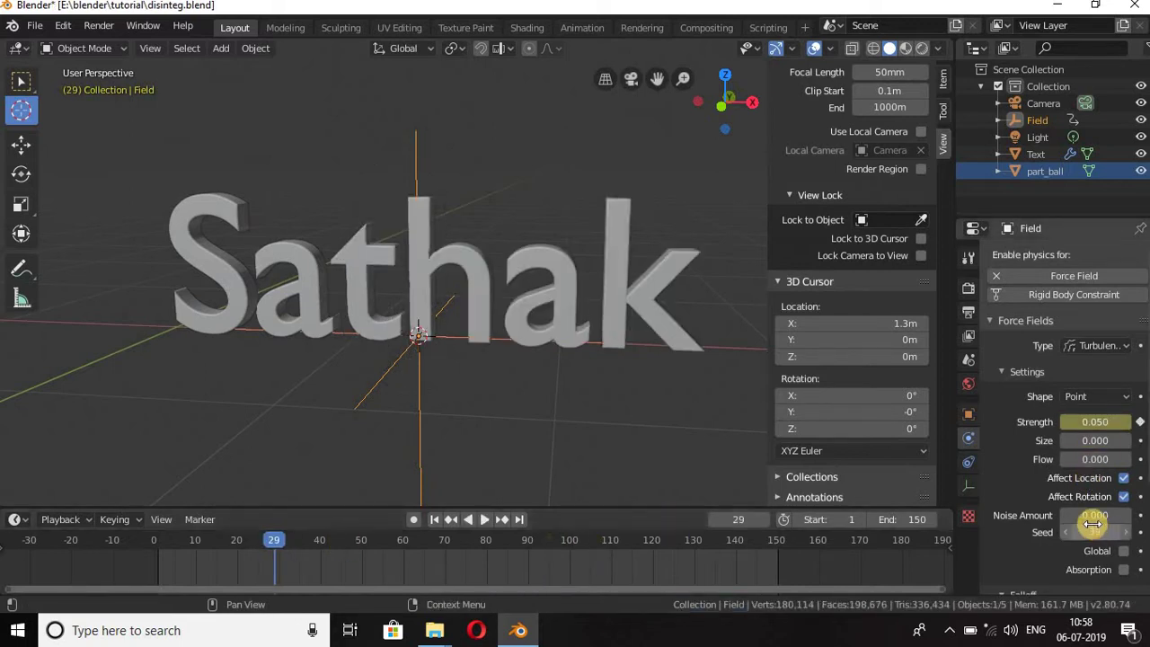
{"action": "left_click", "coordinate": [1090, 532]}
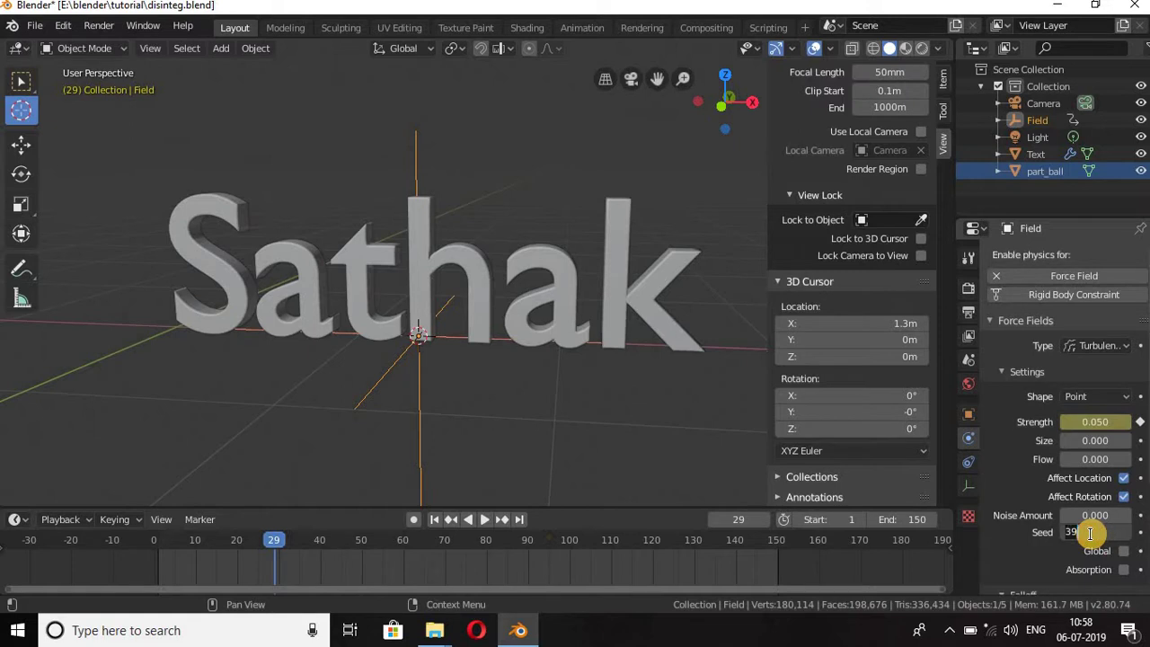
{"action": "type", "text": "10"}
{"action": "key", "text": "Return"}
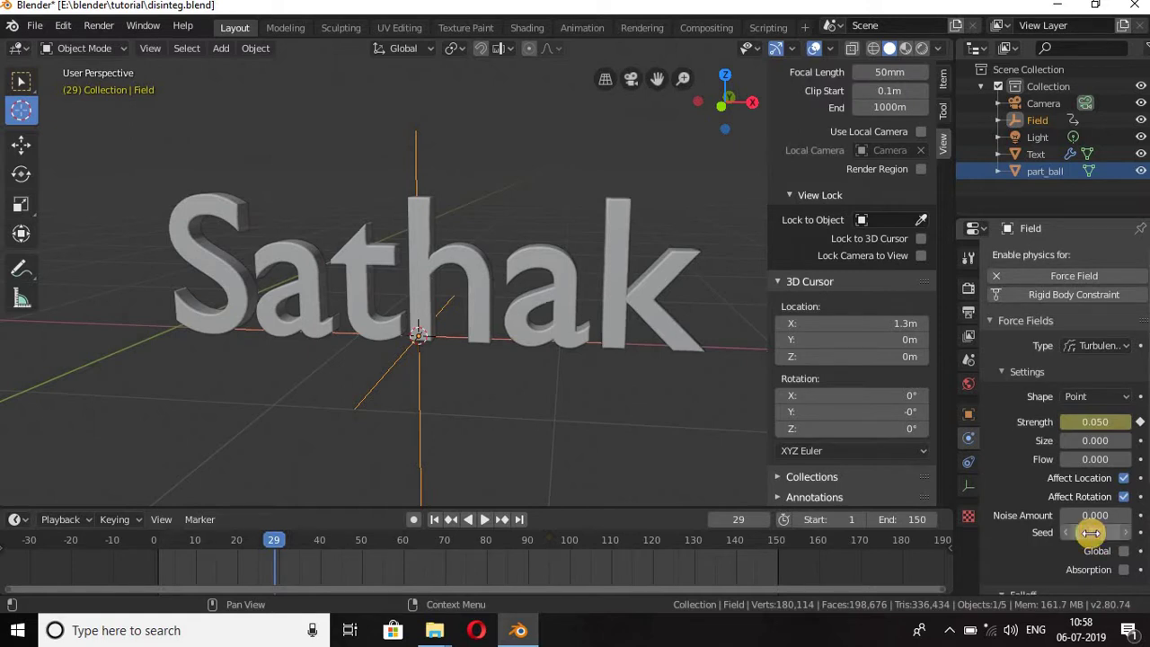
{"action": "key", "text": "i"}
{"action": "left_click", "coordinate": [1083, 515]}
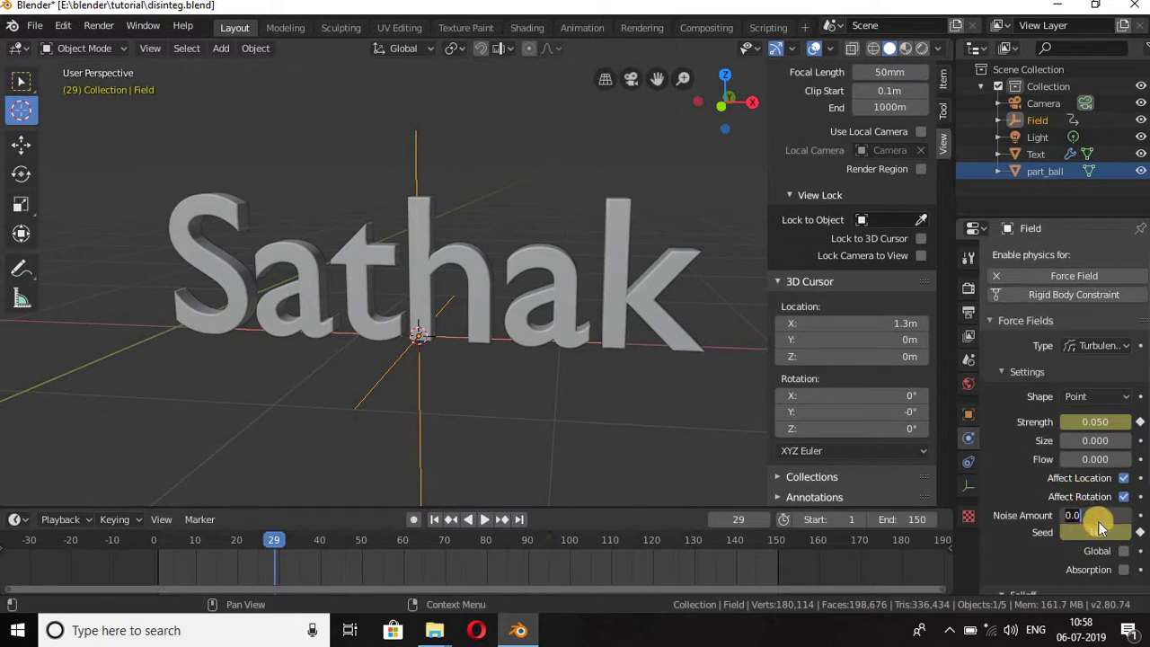
{"action": "key", "text": "Return"}
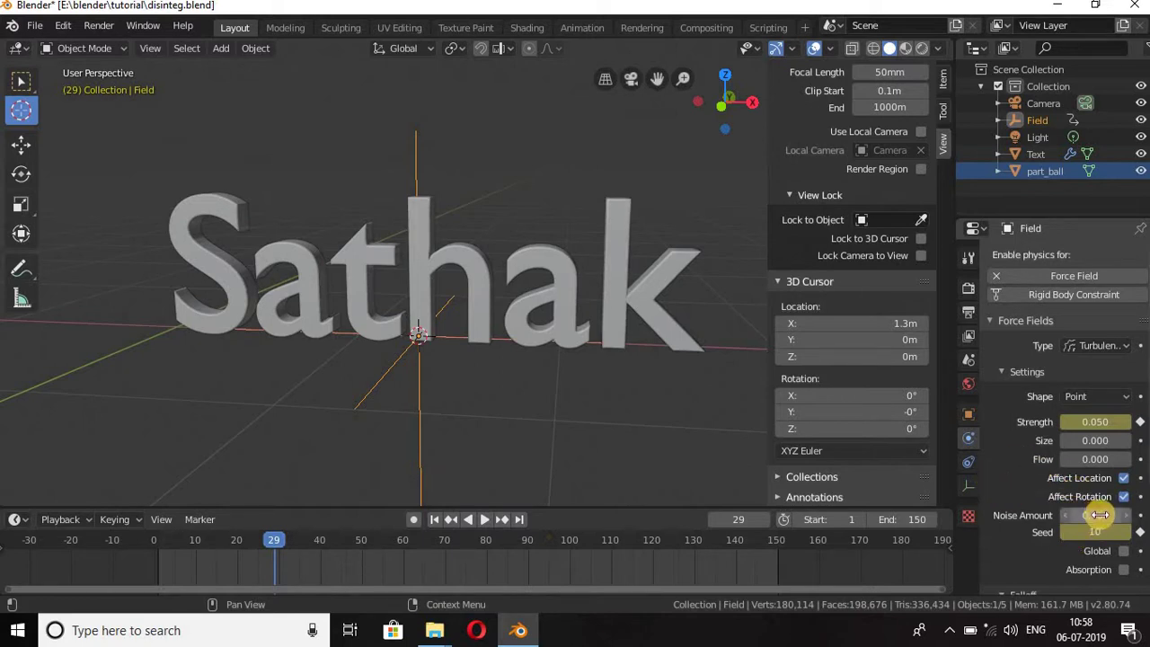
{"action": "key", "text": "i"}
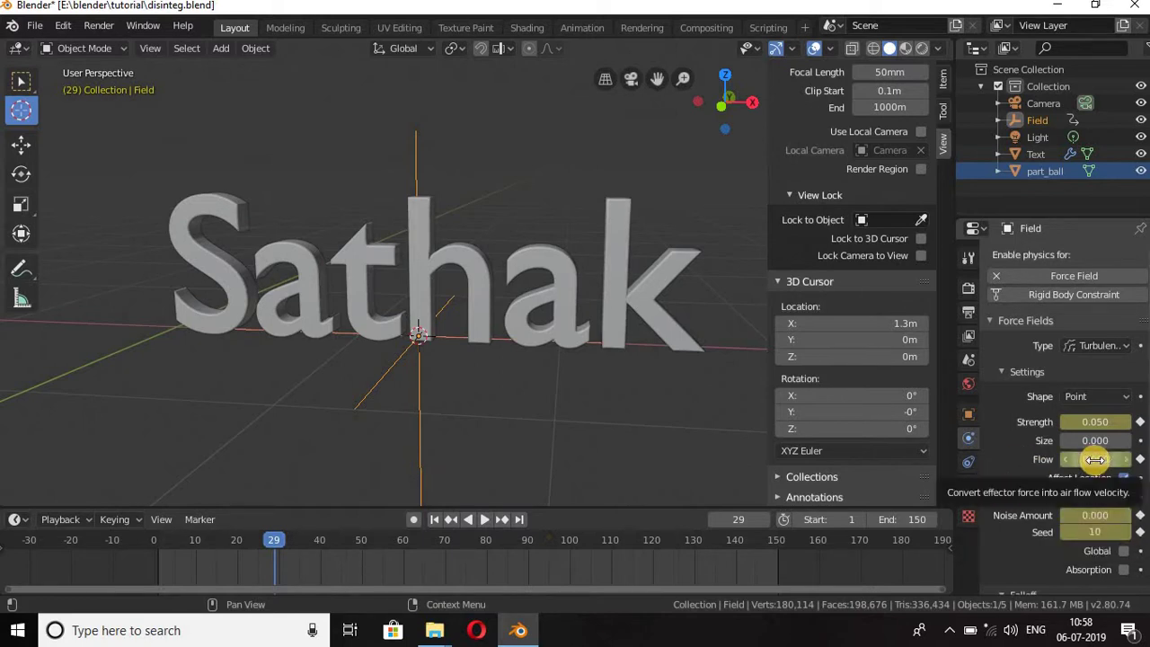
{"action": "key", "text": "i"}
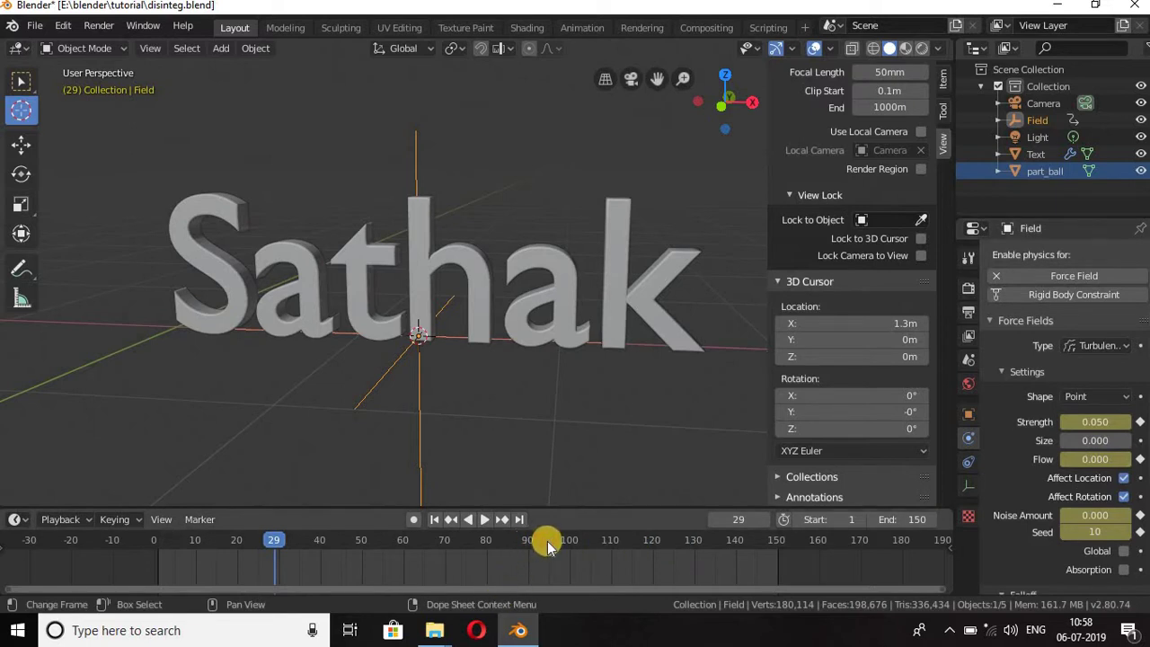
At frame 95, keyframe Seed 75, Noise Amount 10 and Flow 8, then save.
{"action": "left_click", "coordinate": [548, 541]}
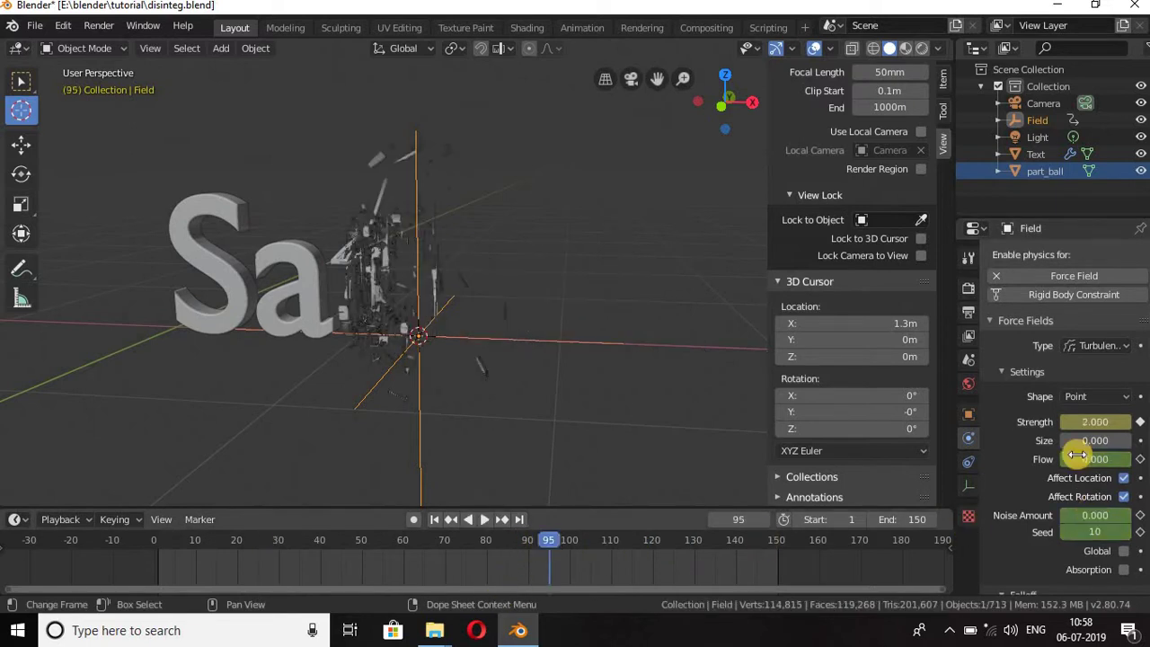
{"action": "left_click", "coordinate": [1093, 534]}
{"action": "type", "text": "75"}
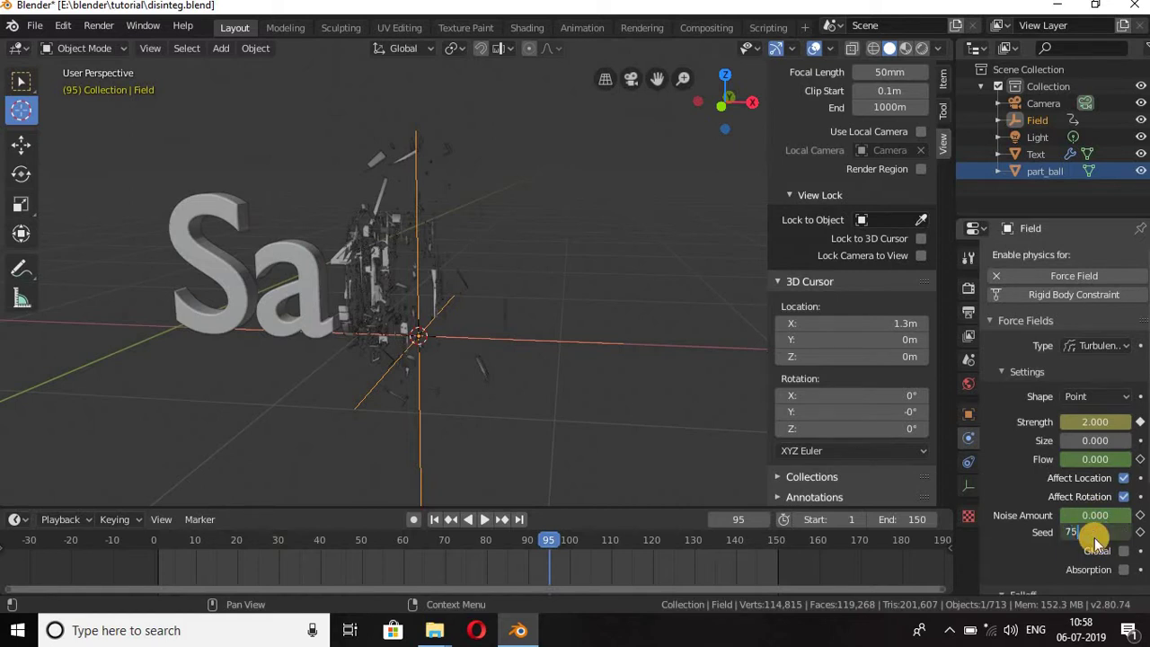
{"action": "key", "text": "Return"}
{"action": "key", "text": "i"}
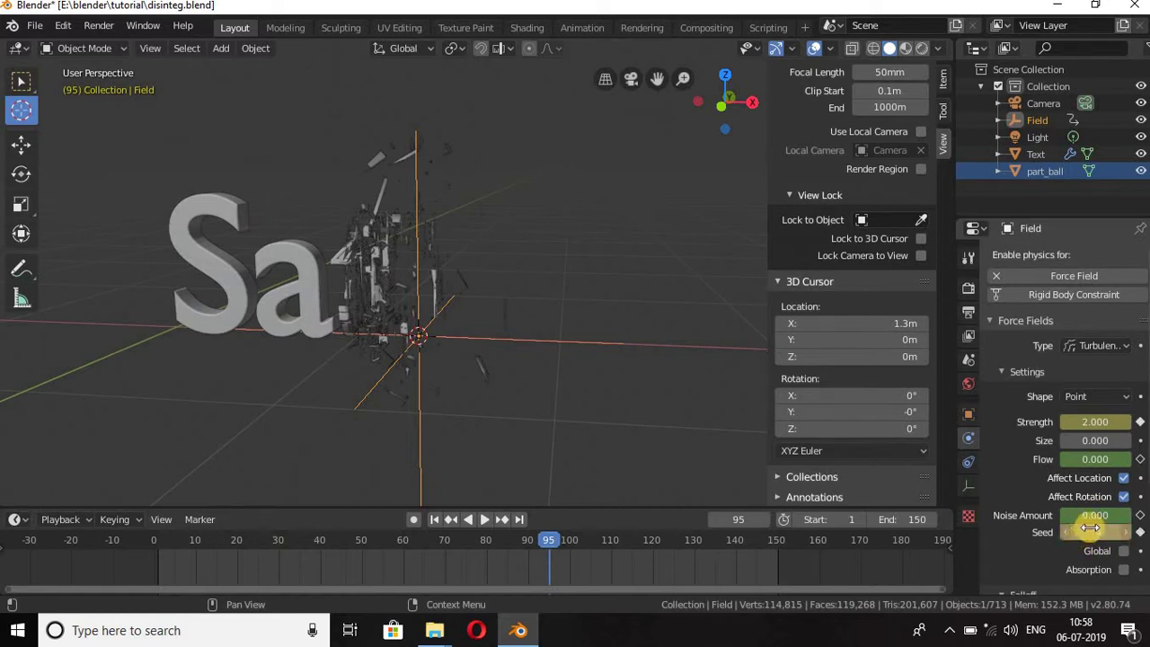
{"action": "left_click", "coordinate": [1092, 515]}
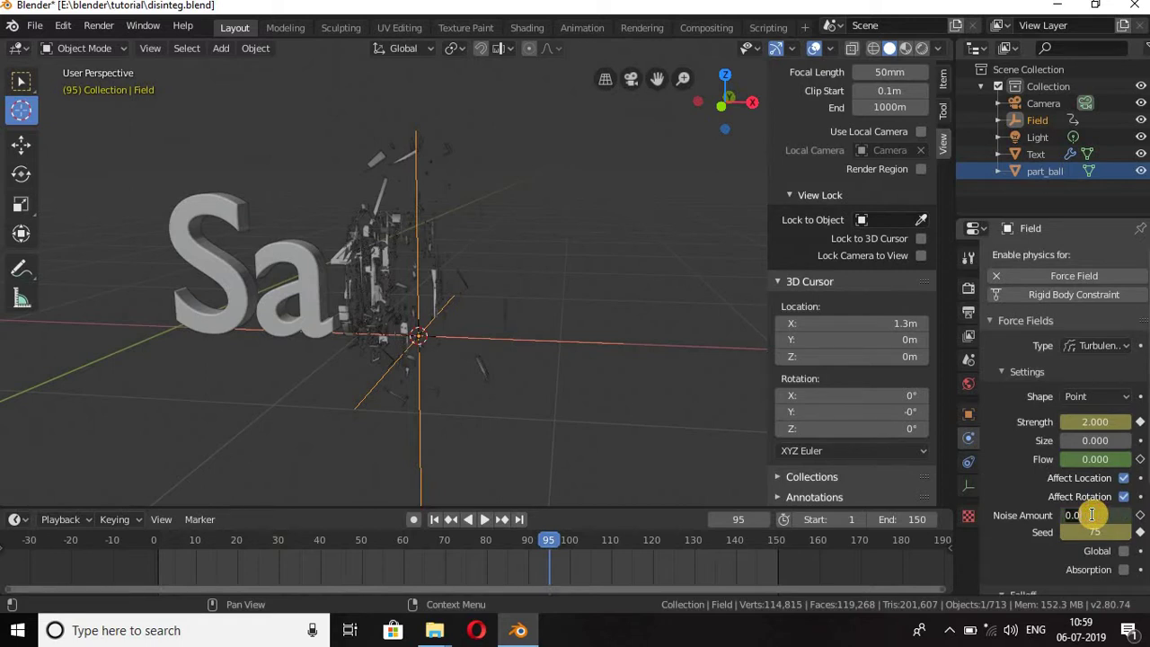
{"action": "type", "text": "10"}
{"action": "key", "text": "Return"}
{"action": "key", "text": "i"}
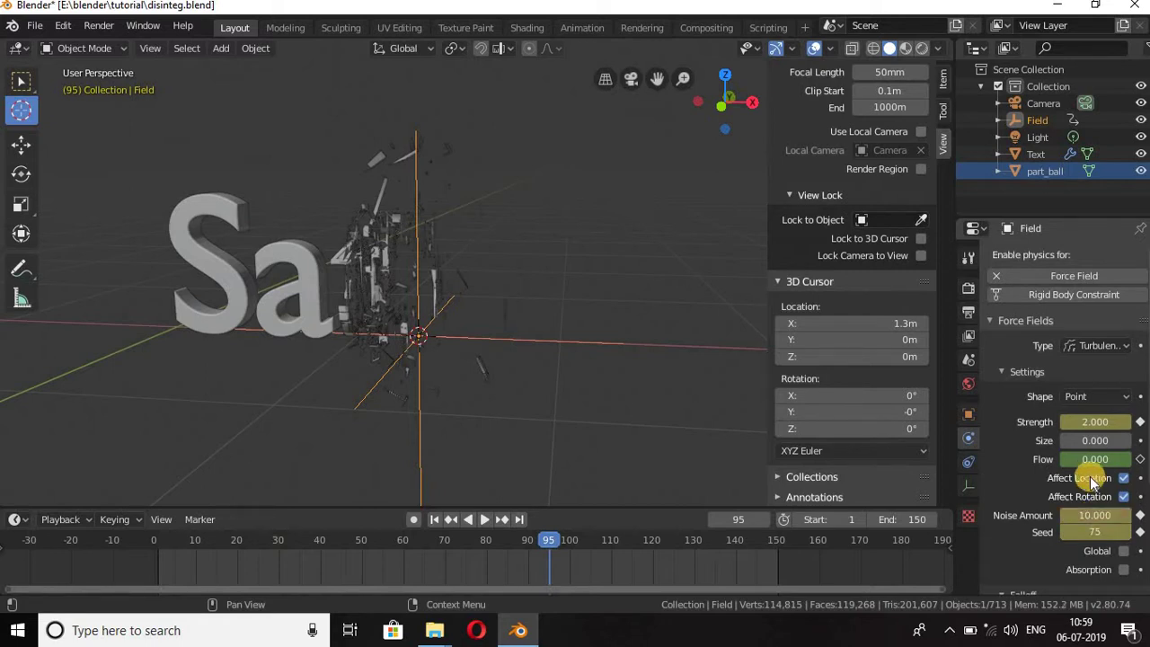
{"action": "left_click", "coordinate": [1087, 459]}
{"action": "type", "text": "8.000"}
{"action": "key", "text": "Return"}
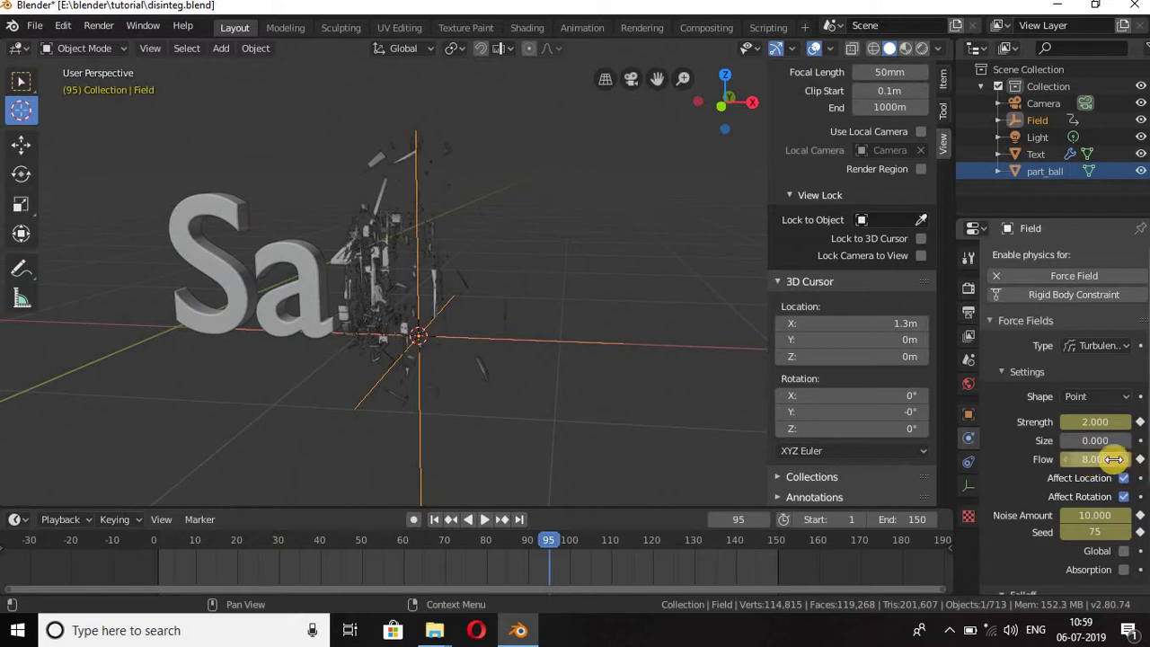
{"action": "key", "text": "i"}
{"action": "key", "text": "ctrl+s"}
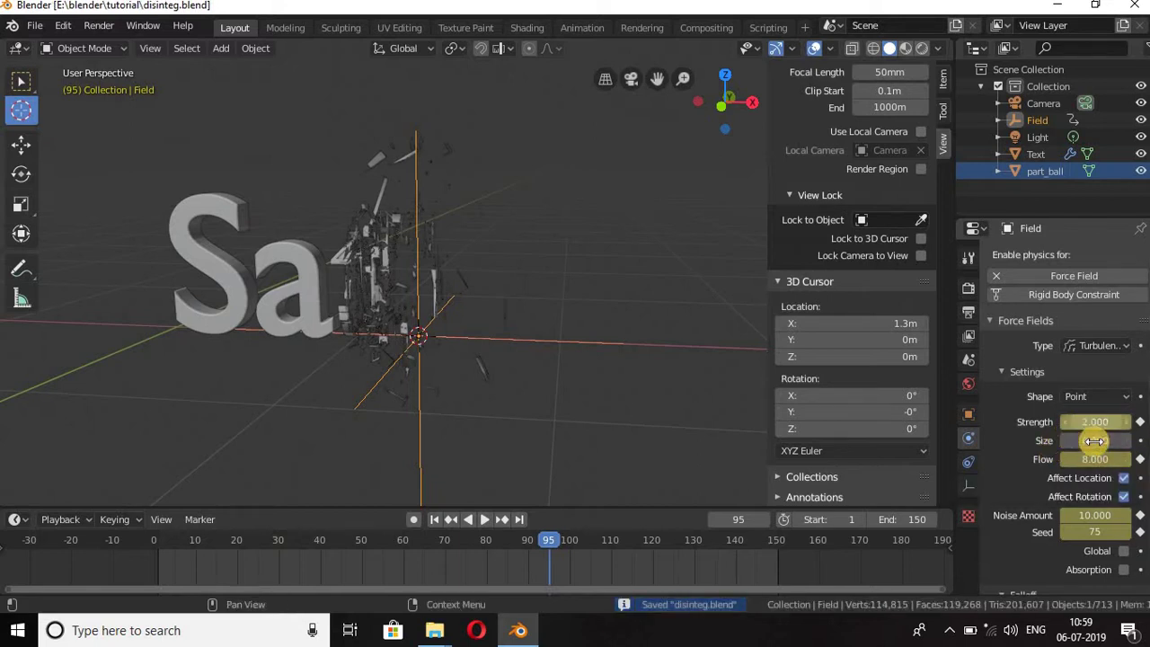
Set the turbulence Size to 0.5 and reorient the view around the breaking text.
{"action": "left_click", "coordinate": [1094, 440]}
{"action": "type", "text": "0."}
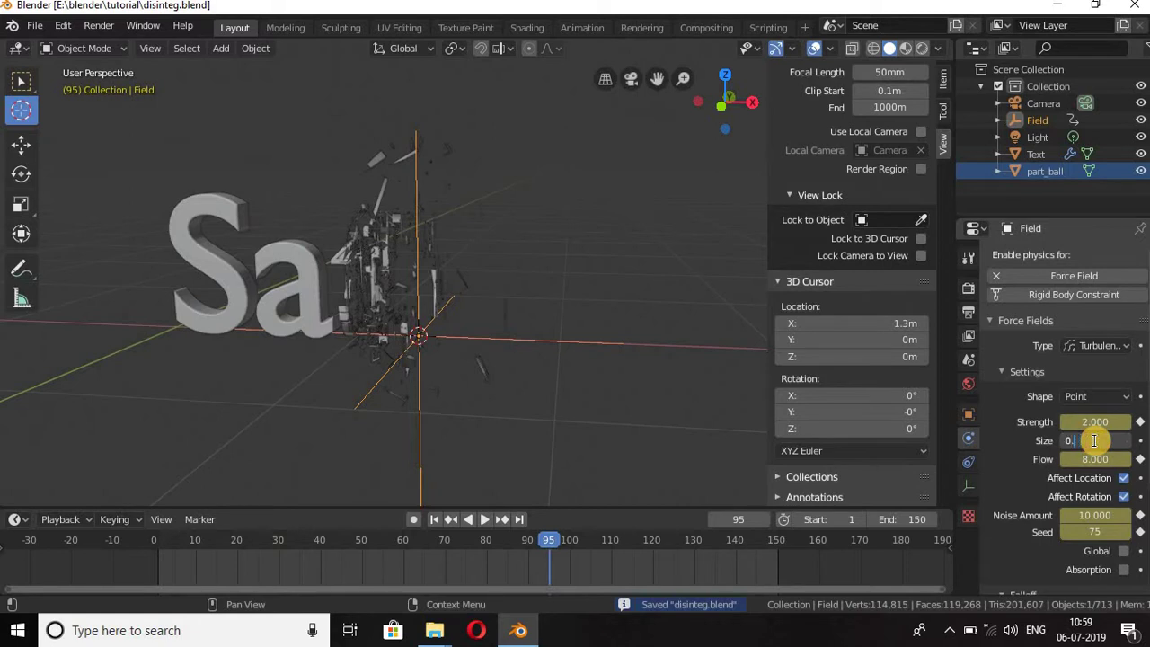
{"action": "type", "text": "5"}
{"action": "key", "text": "Return"}
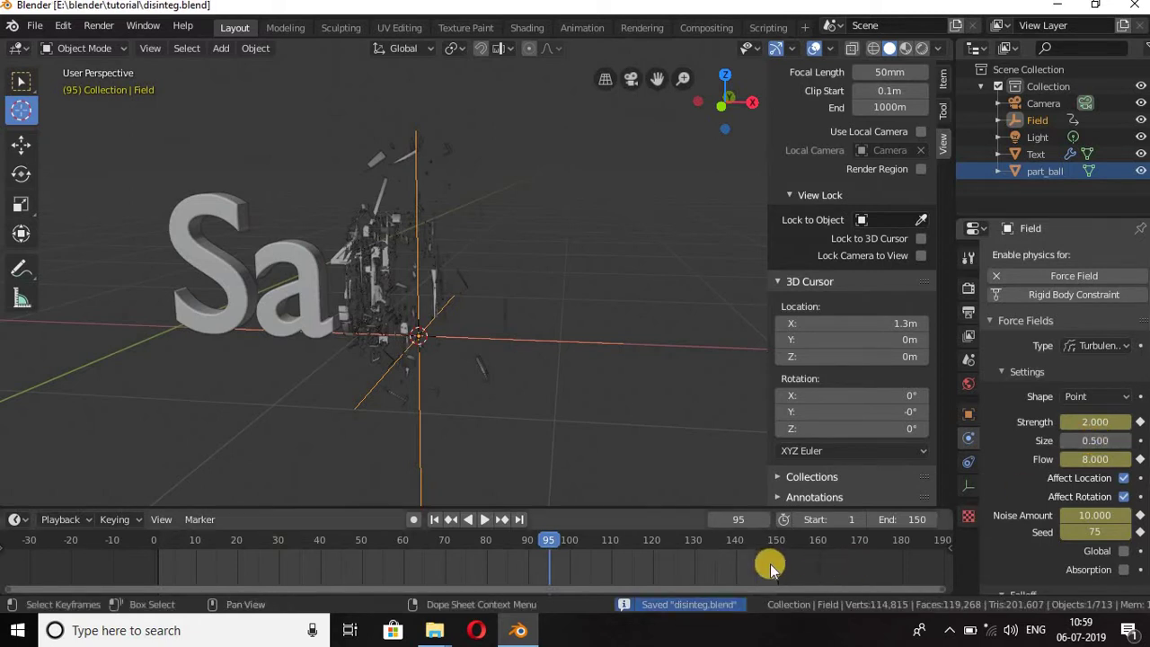
{"action": "mouse_move", "coordinate": [407, 343]}
{"action": "middle_mouse_down"}
{"action": "mouse_move", "coordinate": [438, 328]}
{"action": "mouse_move", "coordinate": [693, 308]}
{"action": "middle_mouse_up"}
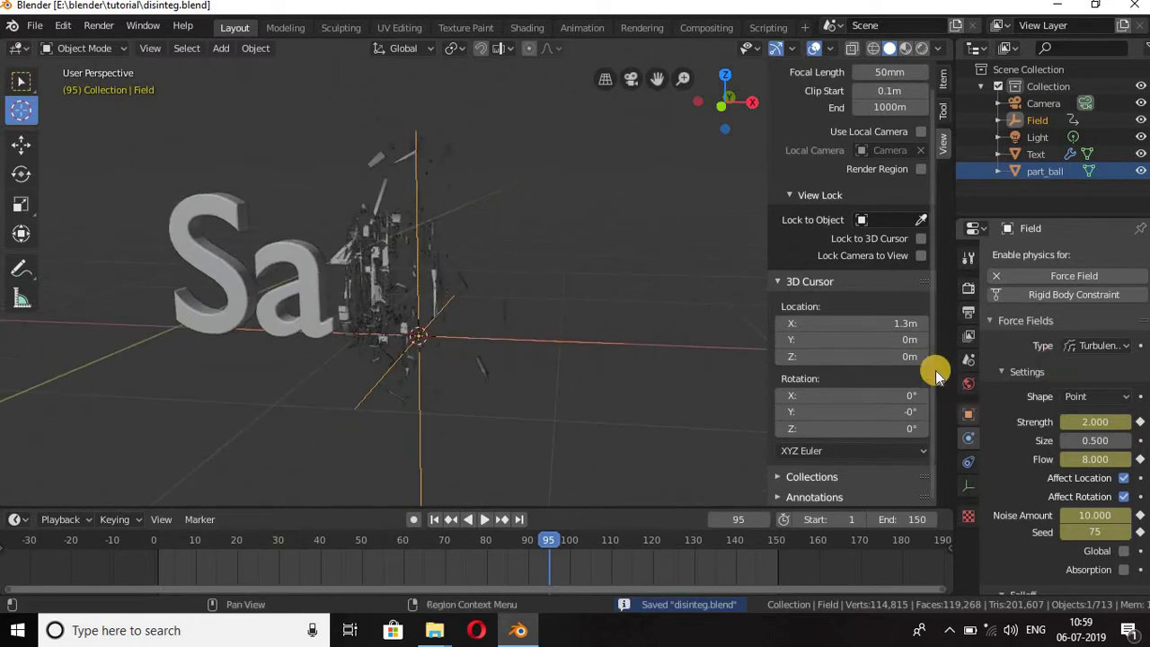
{"action": "left_click", "coordinate": [374, 276]}
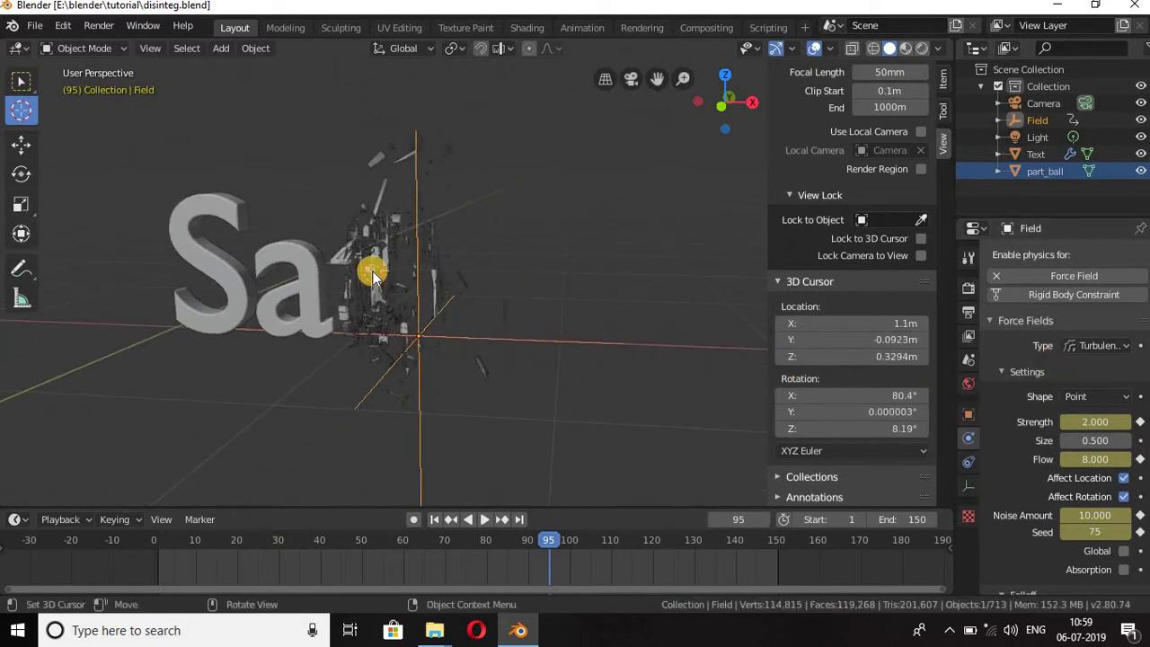
Select the Text object, show its particle settings, and save the file.
{"action": "left_click", "coordinate": [21, 81]}
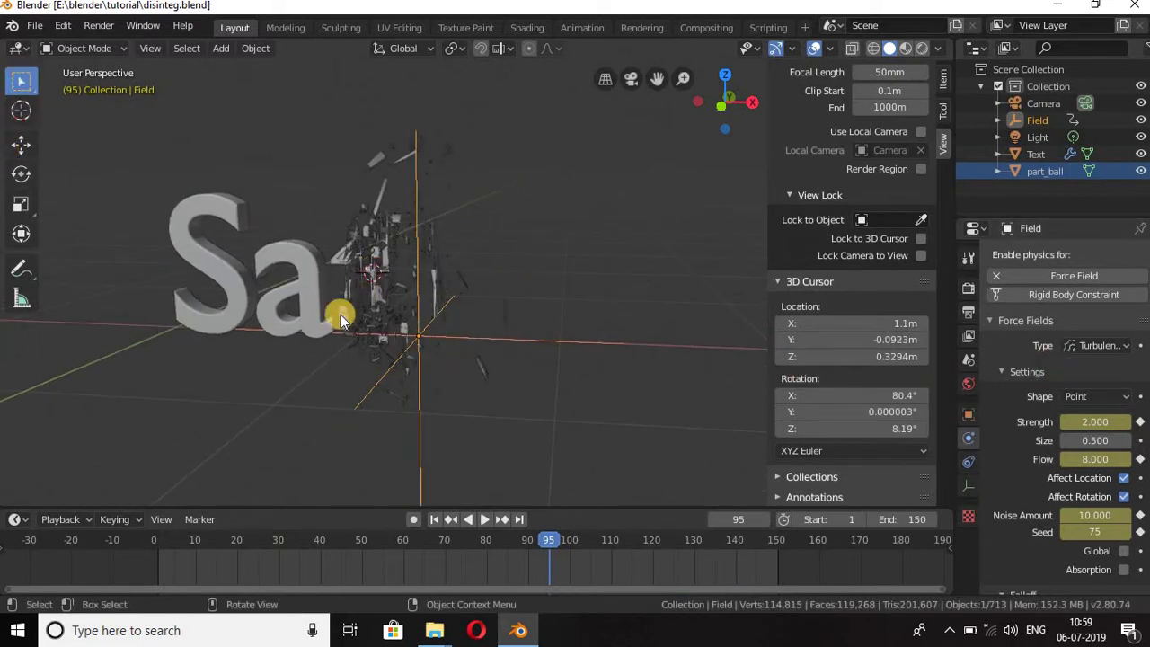
{"action": "left_click", "coordinate": [308, 250]}
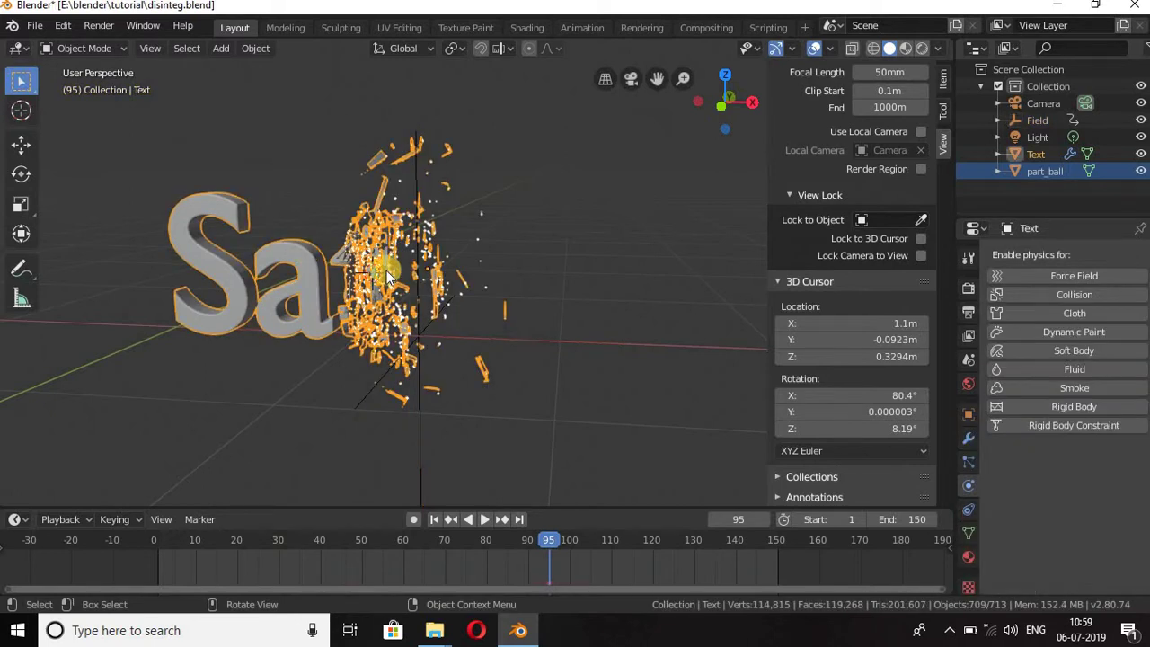
{"action": "left_click", "coordinate": [969, 461]}
{"action": "scroll", "coordinate": [1026, 368], "scroll_direction": "up", "scroll_amount": 3}
{"action": "scroll", "coordinate": [1060, 309], "scroll_direction": "up", "scroll_amount": 3}
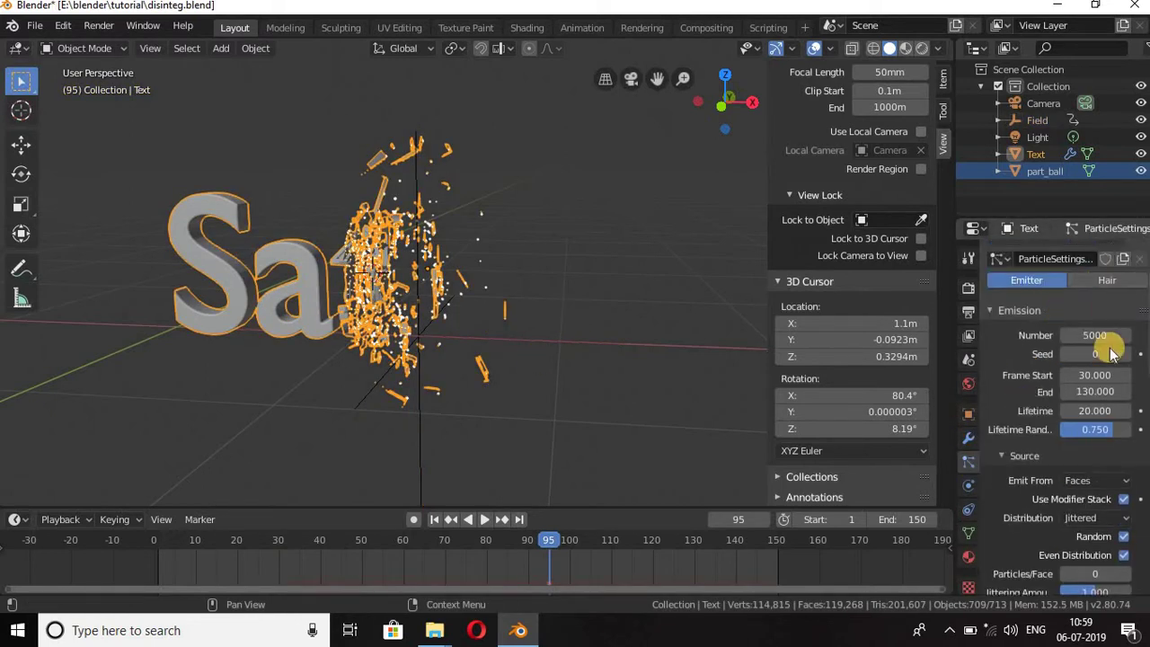
{"action": "key", "text": "ctrl+s"}
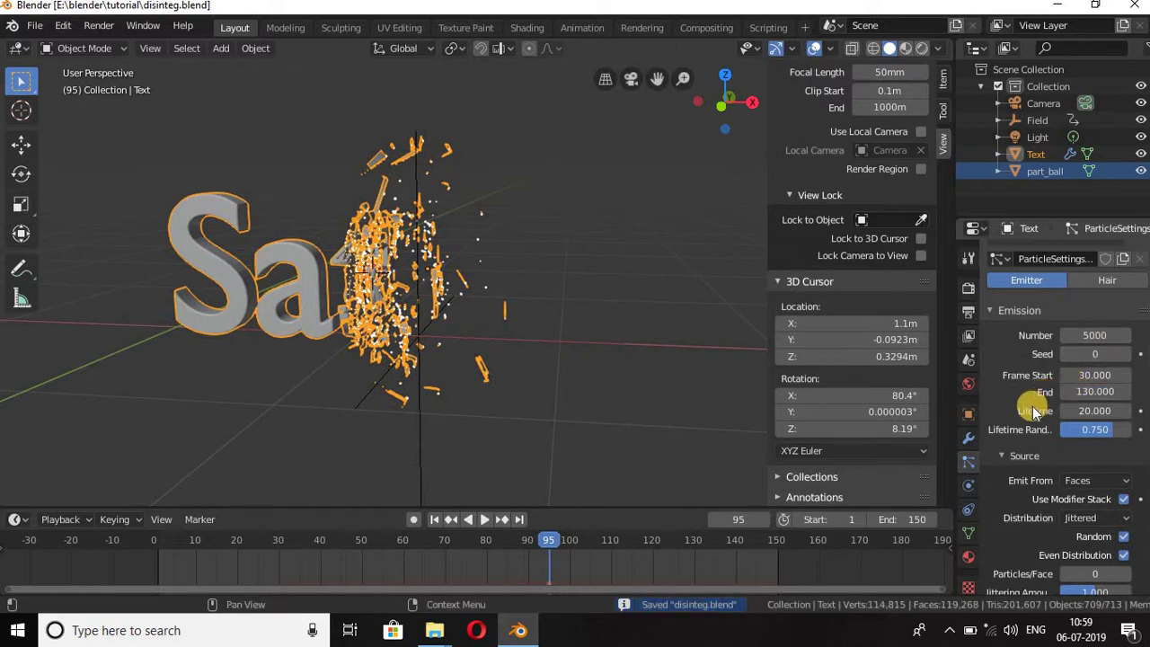
Set the particle Normal velocity to 0.5 m/s and save.
{"action": "scroll", "coordinate": [1029, 404], "scroll_direction": "down", "scroll_amount": 4}
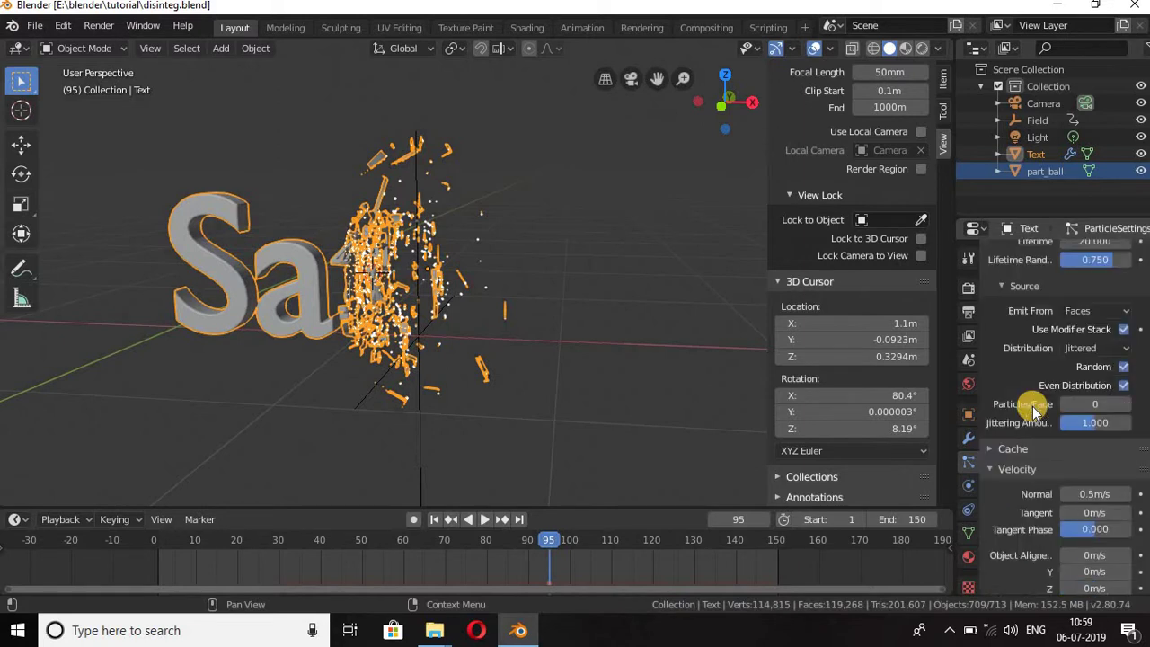
{"action": "scroll", "coordinate": [1027, 405], "scroll_direction": "down", "scroll_amount": 1}
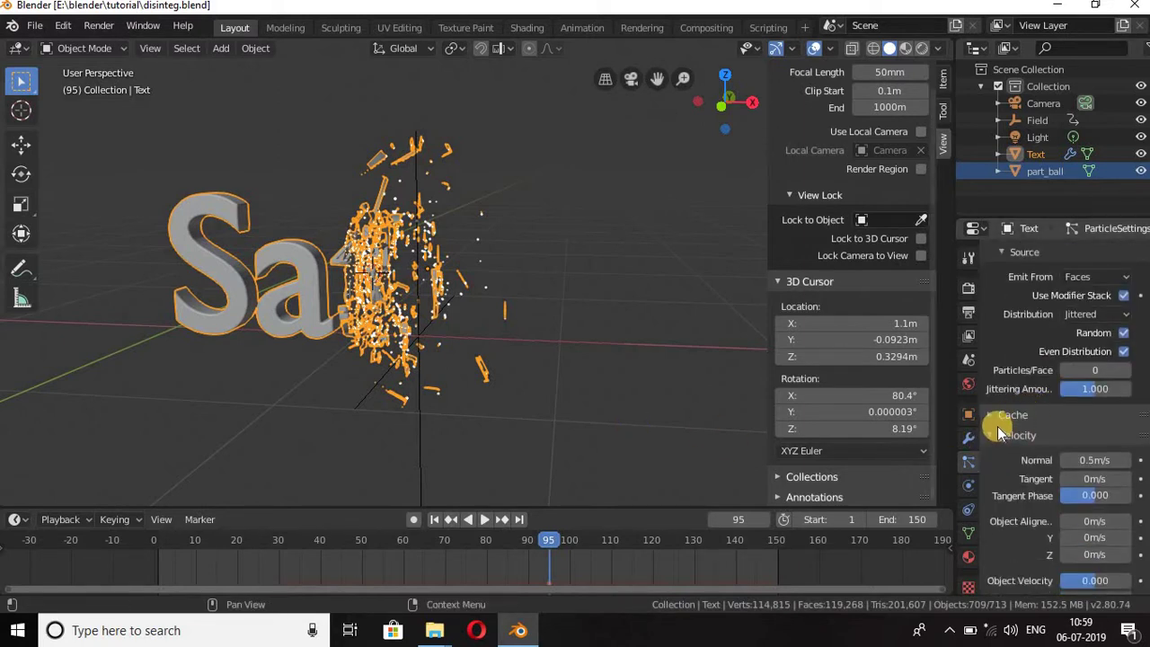
{"action": "left_click", "coordinate": [1093, 460]}
{"action": "type", "text": "0.5"}
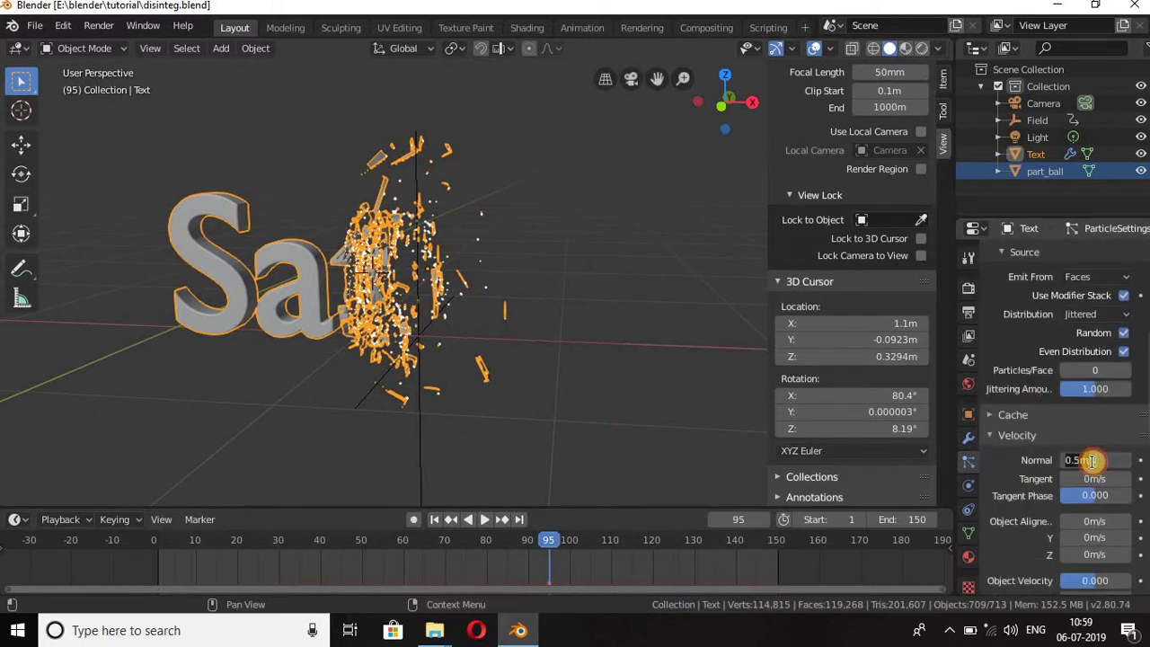
{"action": "key", "text": "Return"}
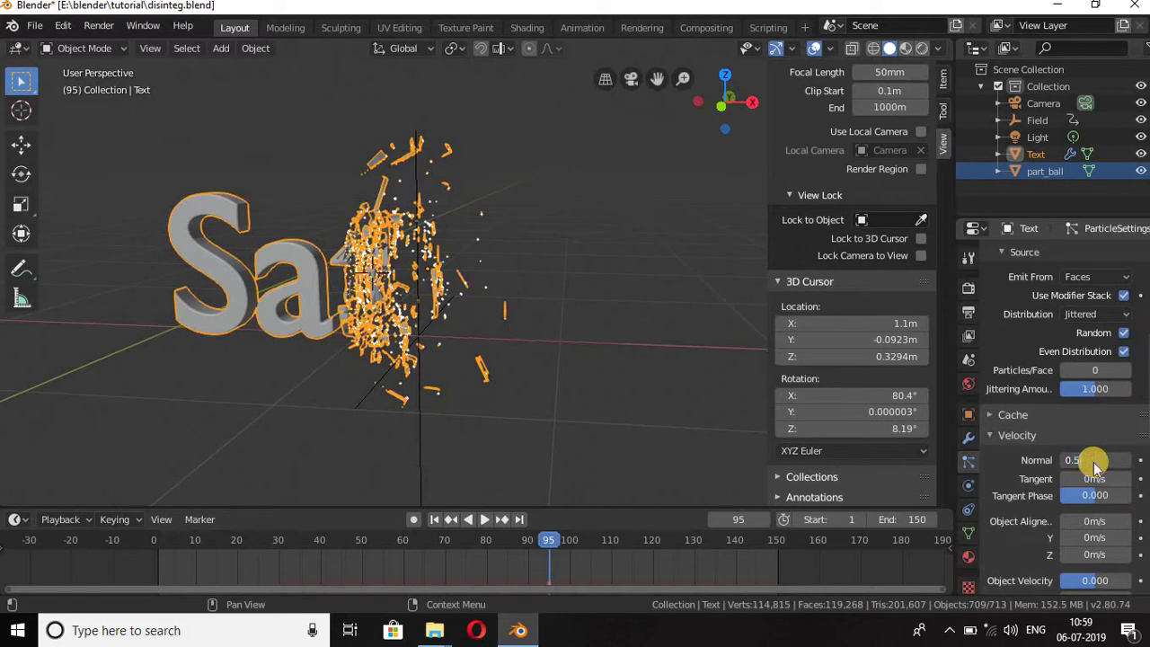
{"action": "key", "text": "ctrl+s"}
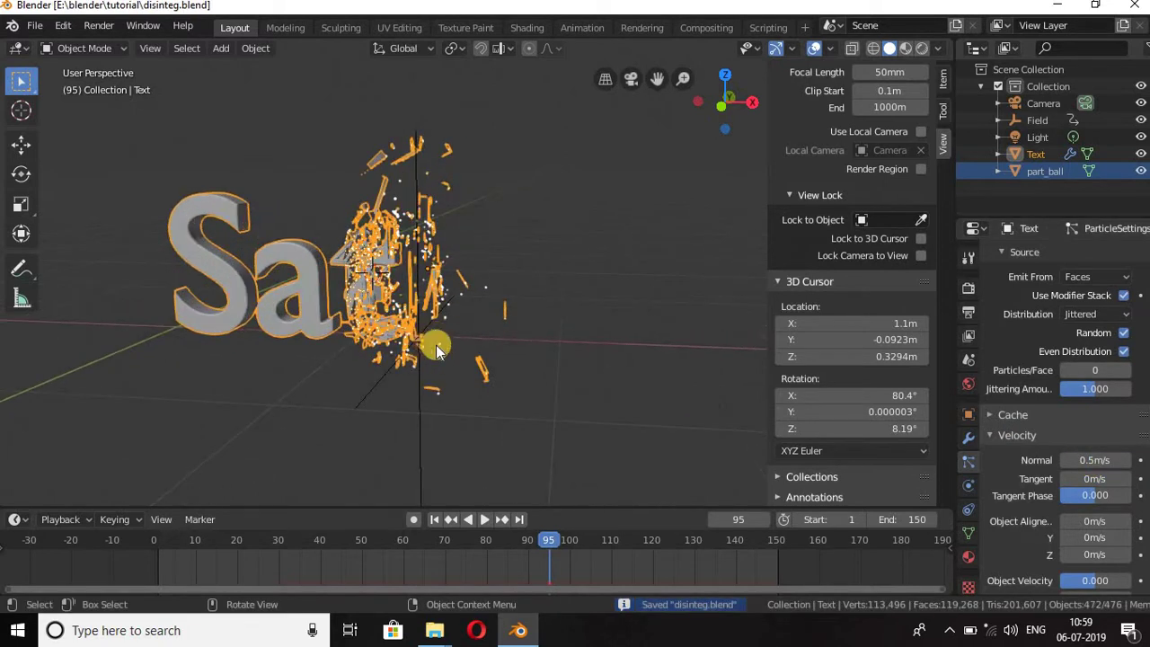
Set the particle velocity Randomize to 0.250 and save again.
{"action": "scroll", "coordinate": [437, 347], "scroll_direction": "up", "scroll_amount": 1}
{"action": "scroll", "coordinate": [1024, 503], "scroll_direction": "down", "scroll_amount": 3}
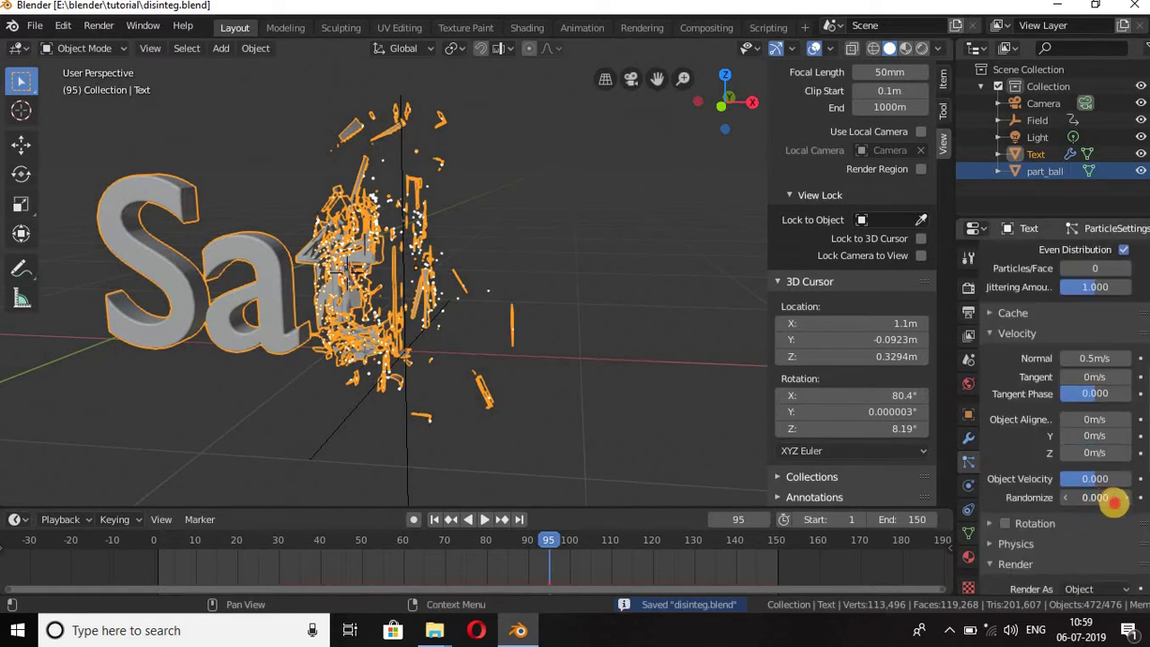
{"action": "left_click_drag", "start_coordinate": [1107, 502], "coordinate": [1103, 508]}
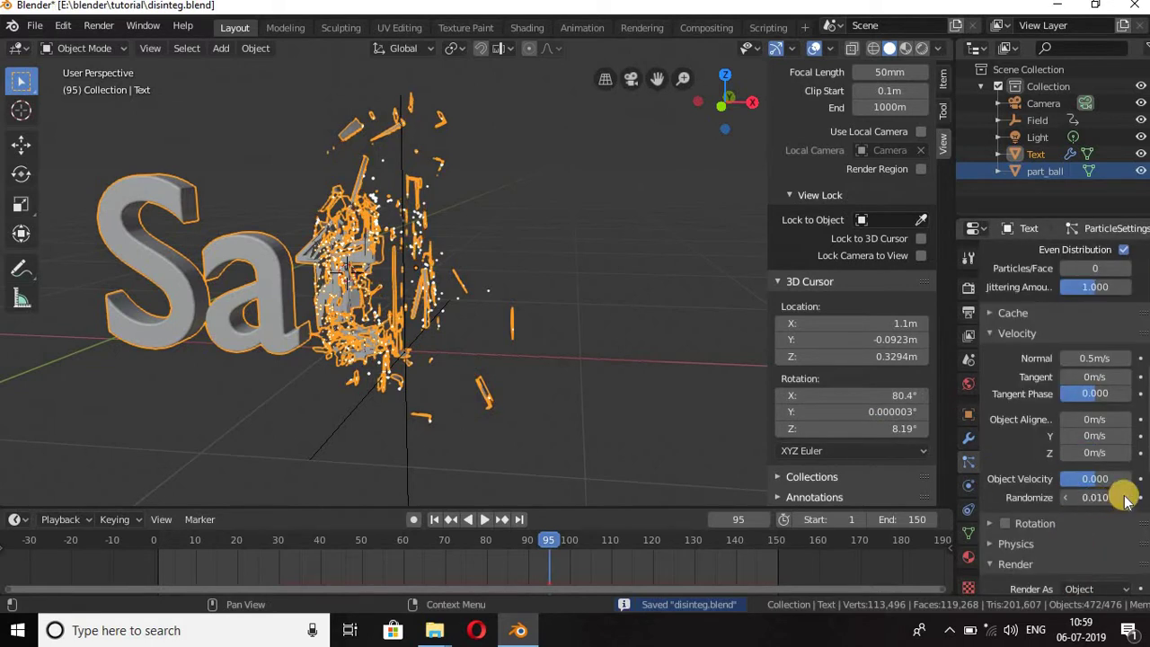
{"action": "left_click", "coordinate": [1103, 505]}
{"action": "type", "text": "0.25"}
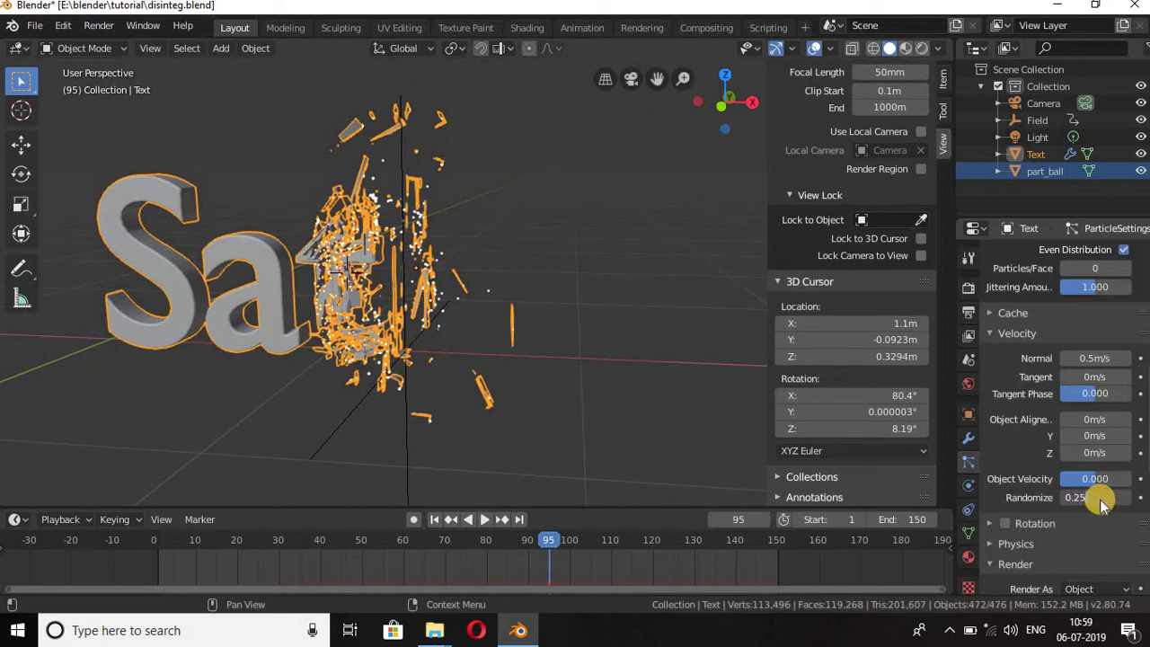
{"action": "key", "text": "Return"}
{"action": "key", "text": "ctrl+s"}
{"action": "scroll", "coordinate": [468, 340], "scroll_direction": "down", "scroll_amount": 3}
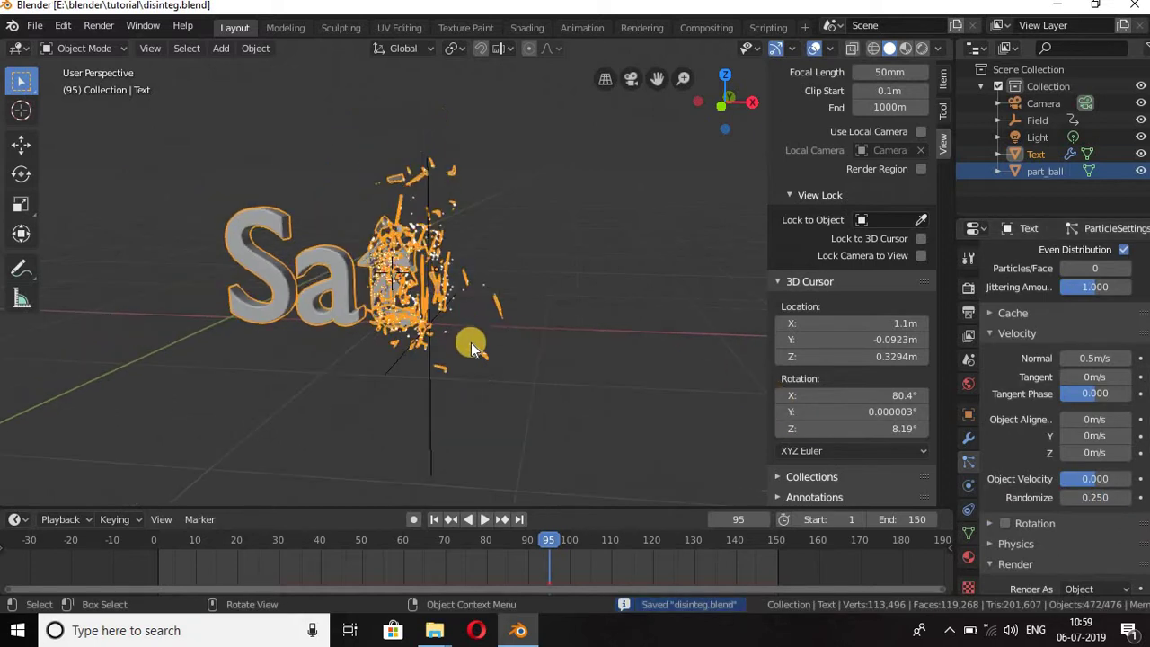
{"action": "scroll", "coordinate": [472, 346], "scroll_direction": "down", "scroll_amount": 1}
Reset the 3D cursor to the origin, then set its X to -1.3 m.
{"action": "left_click", "coordinate": [21, 109]}
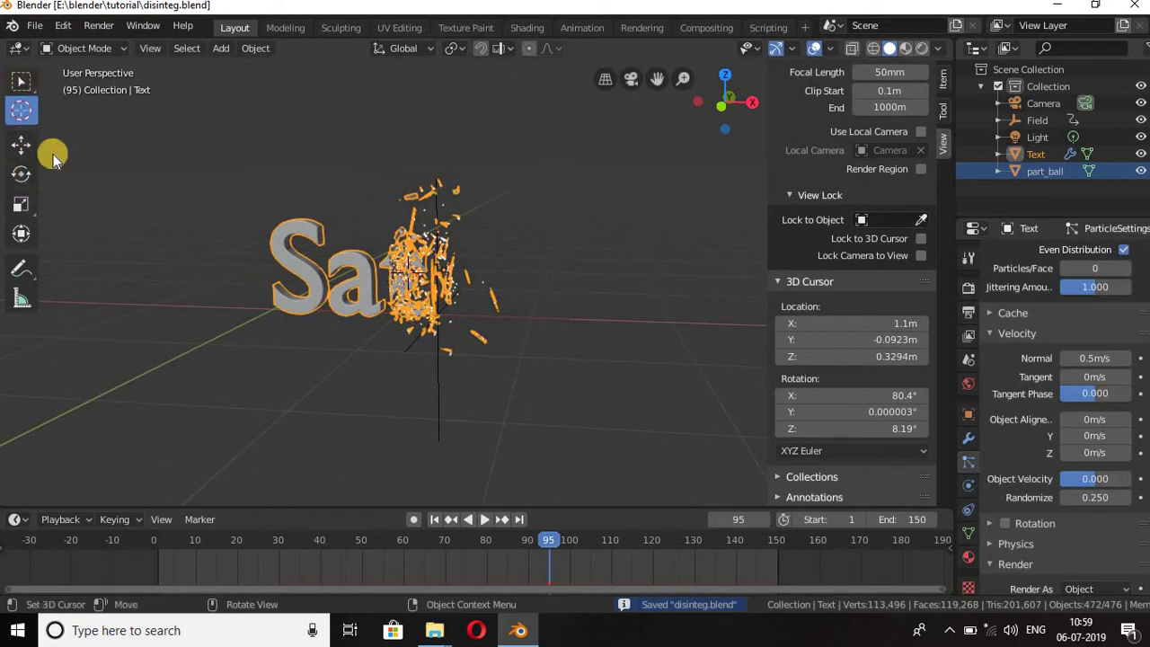
{"action": "key", "text": "shift+s"}
{"action": "left_click", "coordinate": [398, 388]}
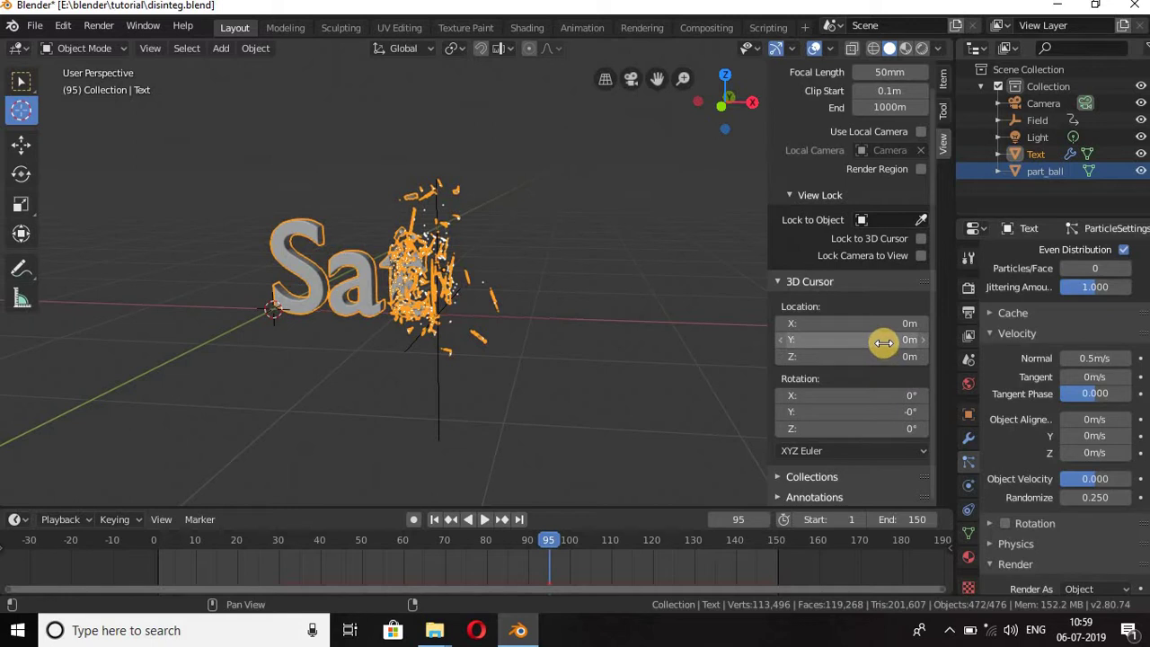
{"action": "left_click_drag", "start_coordinate": [878, 323], "coordinate": [860, 329]}
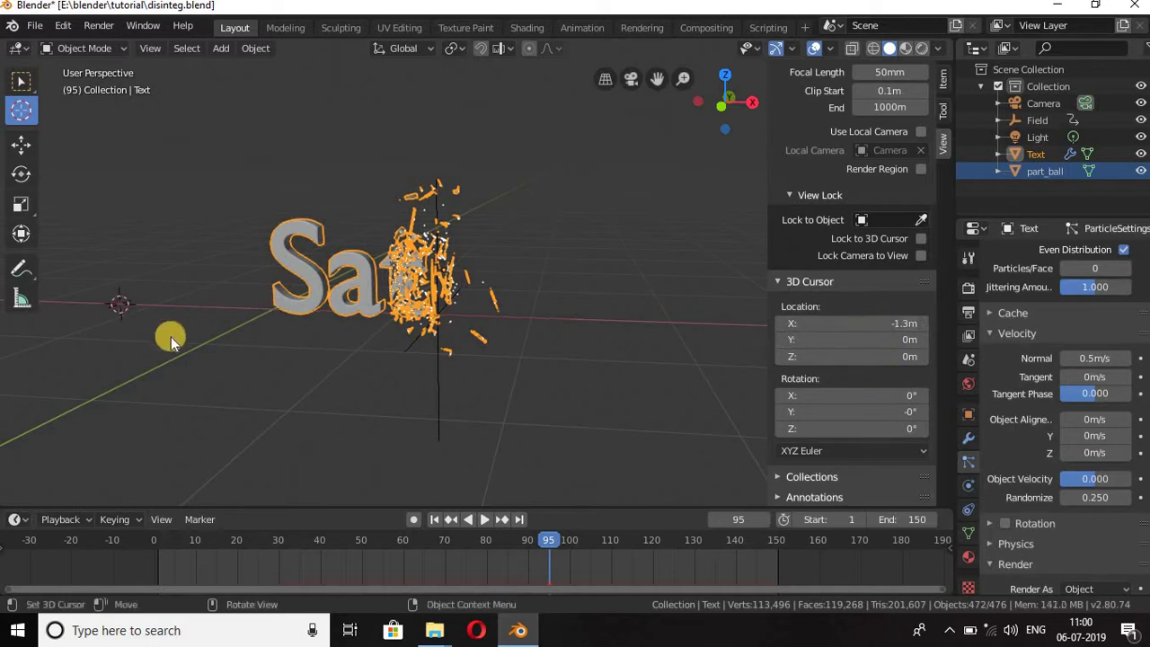
{"action": "mouse_move", "coordinate": [171, 337]}
{"action": "middle_mouse_down"}
{"action": "mouse_move", "coordinate": [240, 377]}
{"action": "mouse_move", "coordinate": [272, 330]}
{"action": "middle_mouse_up"}
Add a Wind force field at the cursor and rotate it 90° about Y.
{"action": "key", "text": "shift+a"}
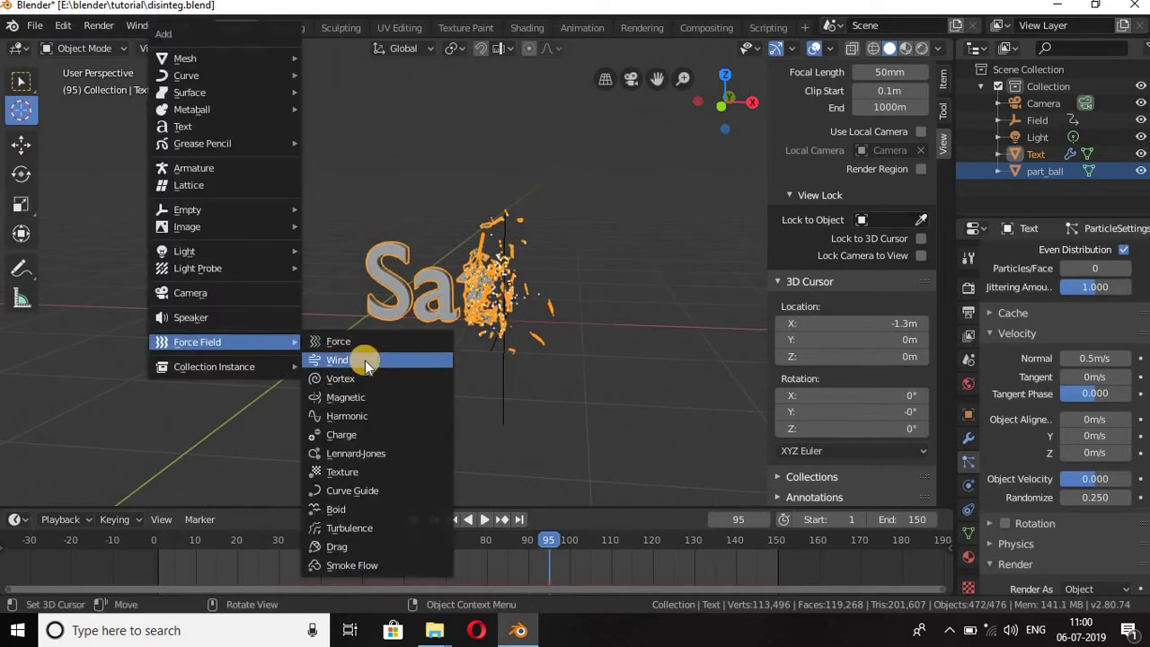
{"action": "left_click", "coordinate": [365, 360]}
{"action": "left_click", "coordinate": [303, 322]}
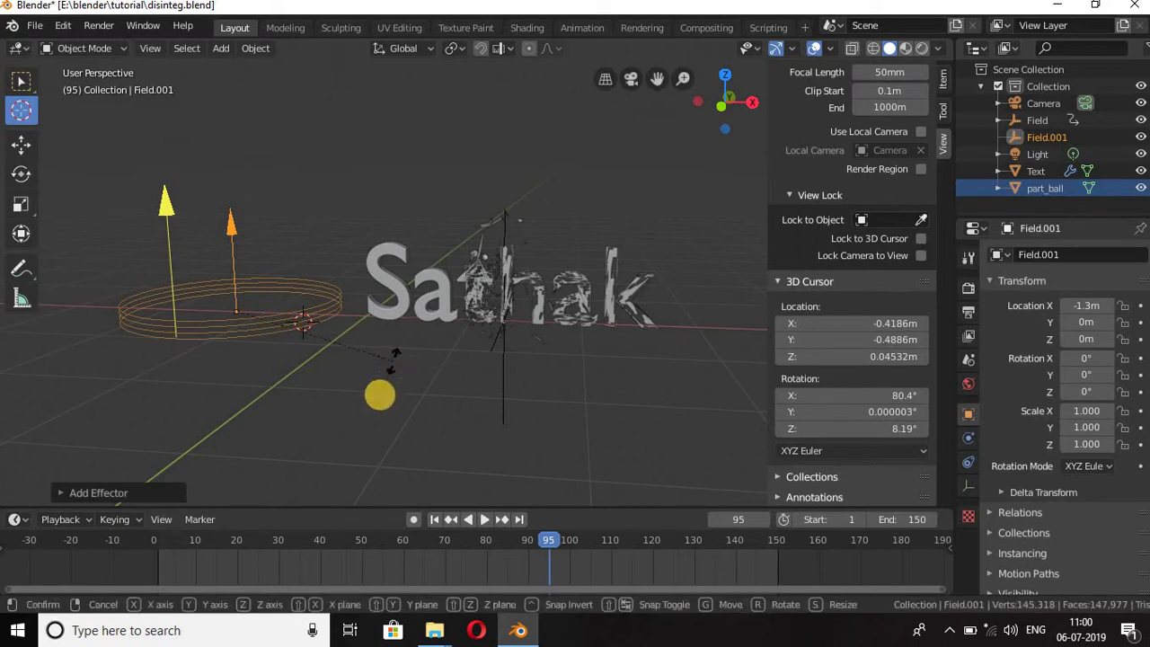
{"action": "key", "text": "r"}
{"action": "key", "text": "y"}
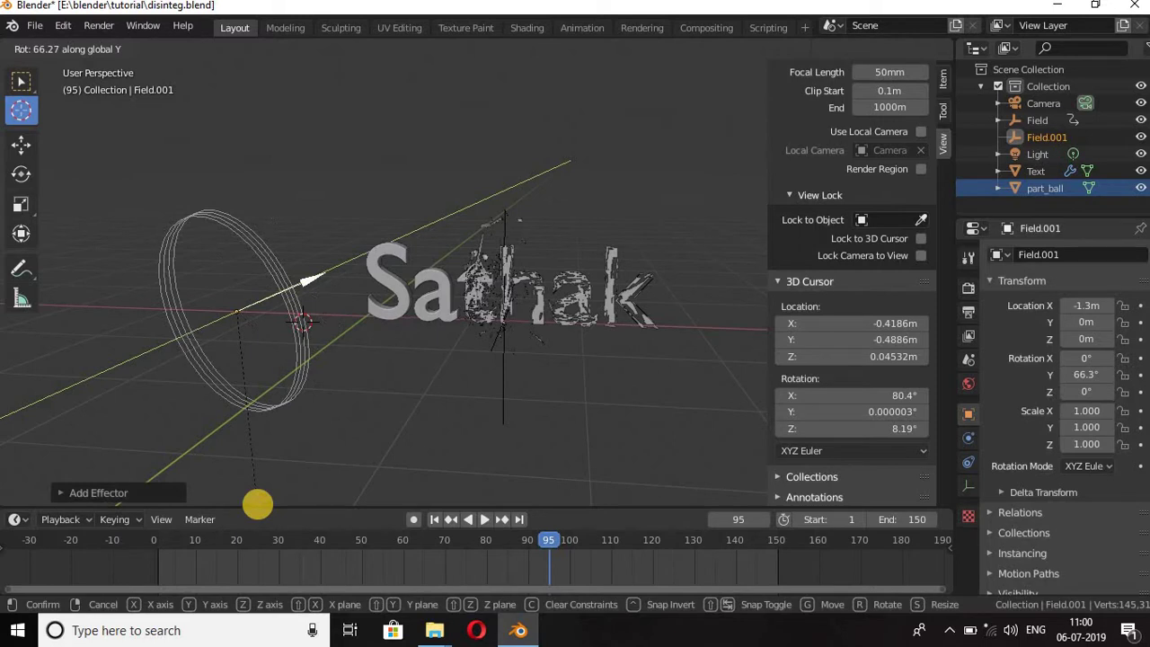
{"action": "type", "text": "9"}
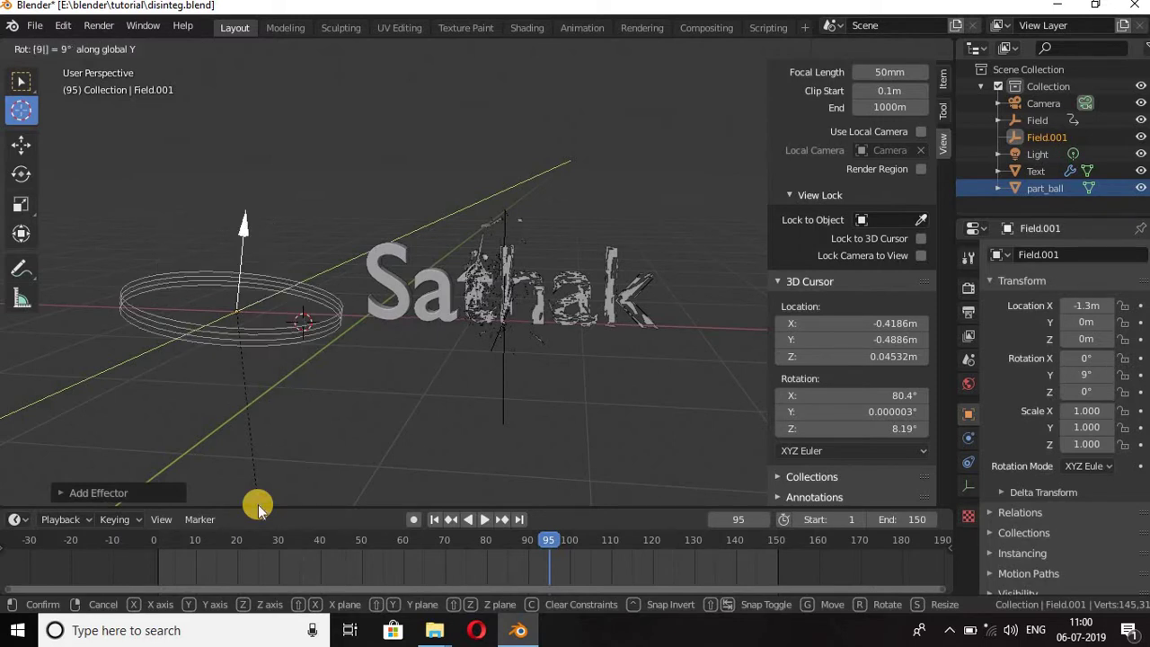
{"action": "type", "text": "0"}
{"action": "key", "text": "Return"}
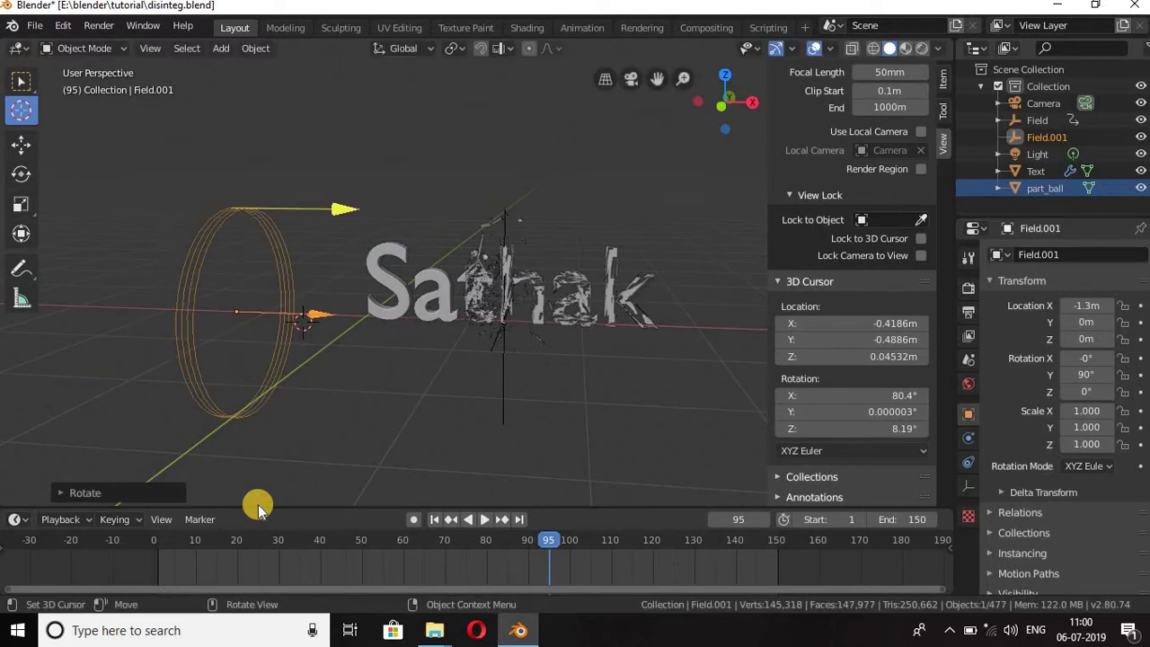
{"action": "middle_click_drag", "start_coordinate": [403, 300], "coordinate": [316, 359]}
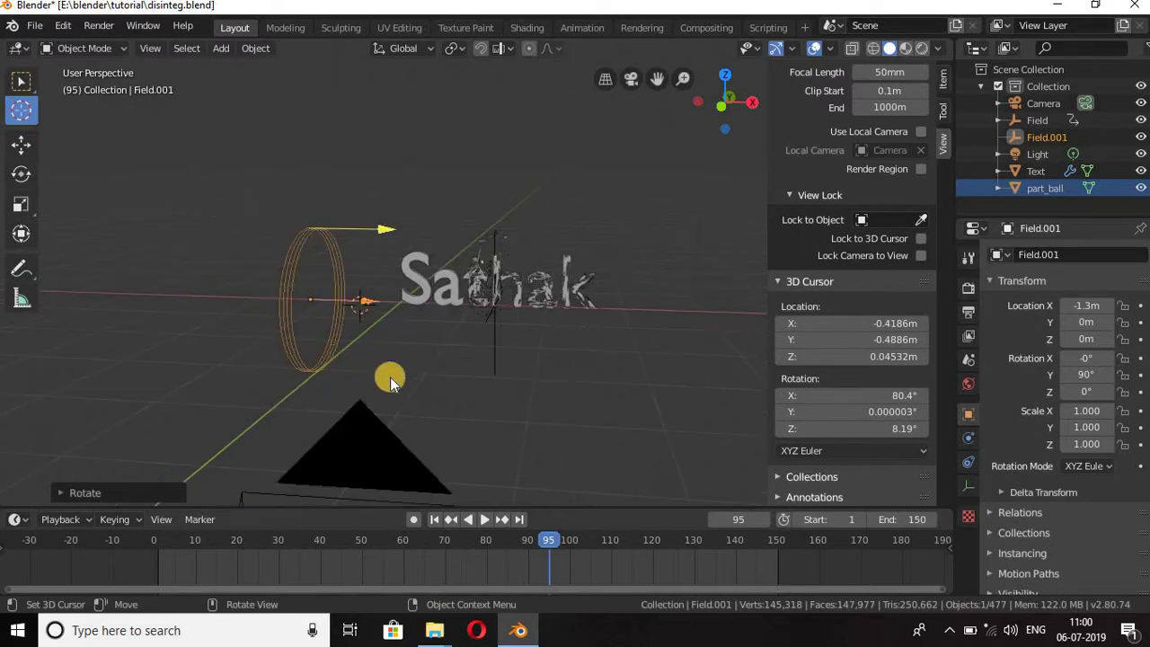
{"action": "middle_click_drag", "start_coordinate": [390, 378], "coordinate": [424, 389]}
Move the wind ring along X to -2.7725 m, return to frame 30, and save.
{"action": "key", "text": "g"}
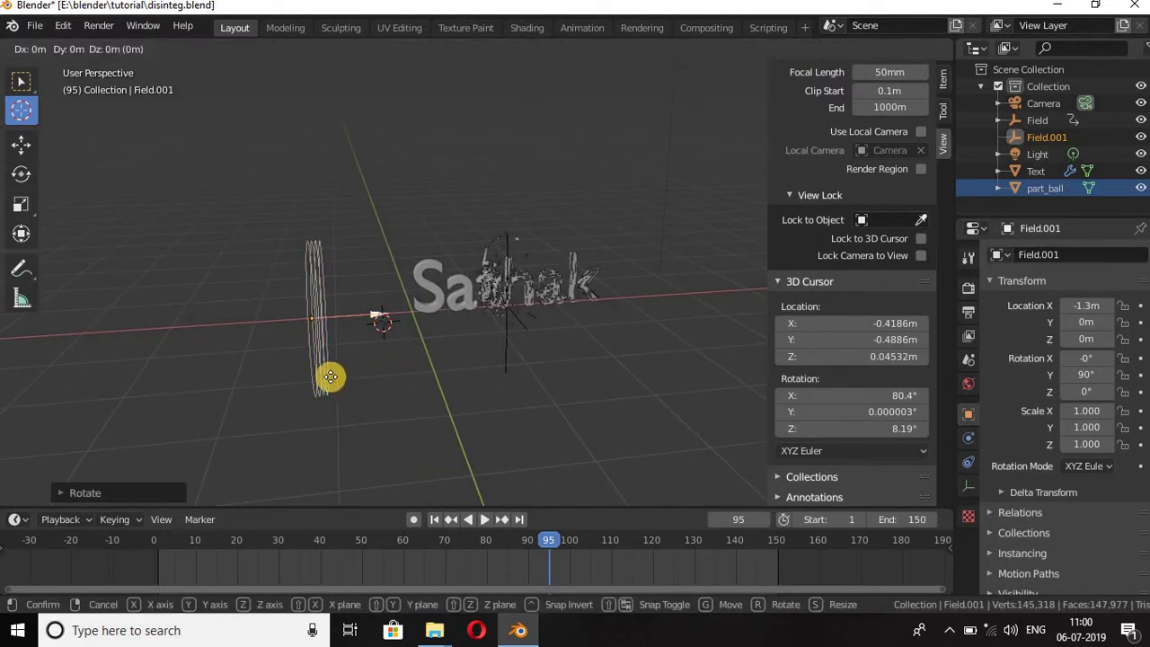
{"action": "key", "text": "x"}
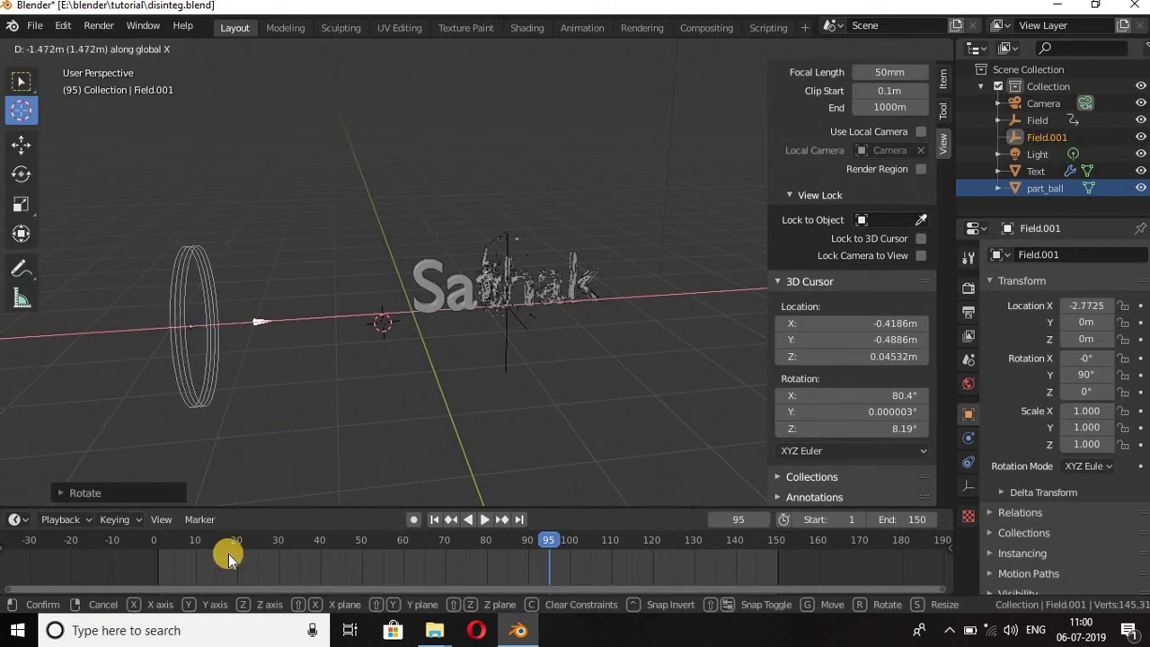
{"action": "left_click", "coordinate": [277, 543]}
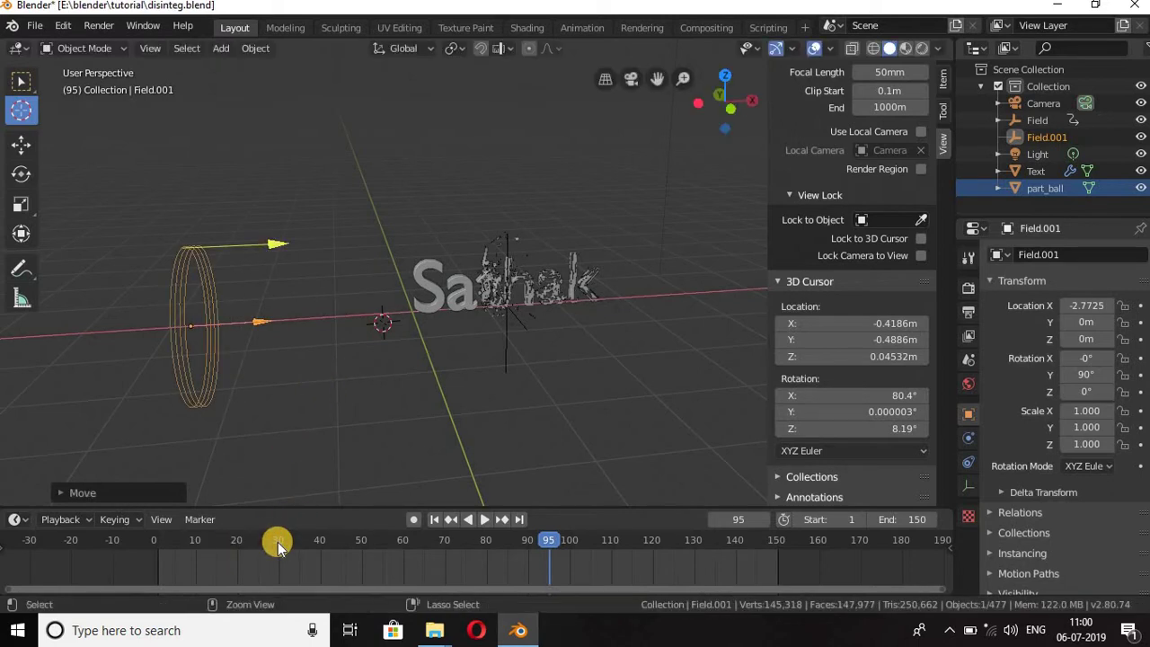
{"action": "left_click", "coordinate": [277, 542]}
{"action": "key", "text": "ctrl+s"}
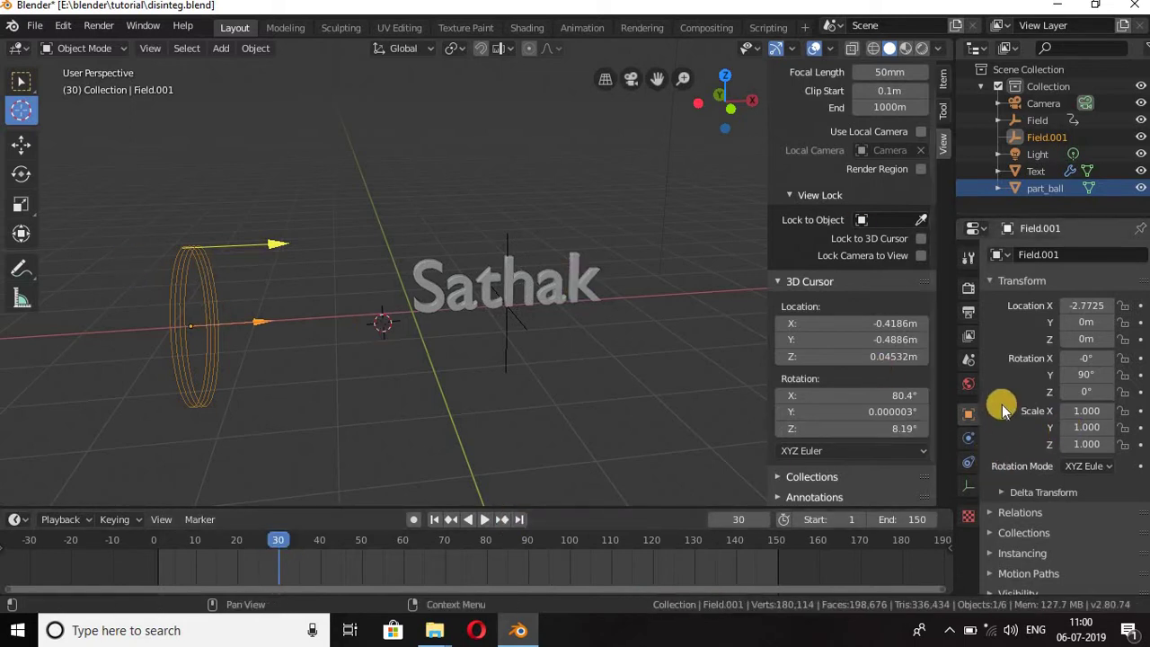
Set Field.001's wind Strength to 0.080 and keyframe it at frame 42.
{"action": "left_click", "coordinate": [968, 438]}
{"action": "left_click", "coordinate": [1097, 421]}
{"action": "type", "text": "0"}
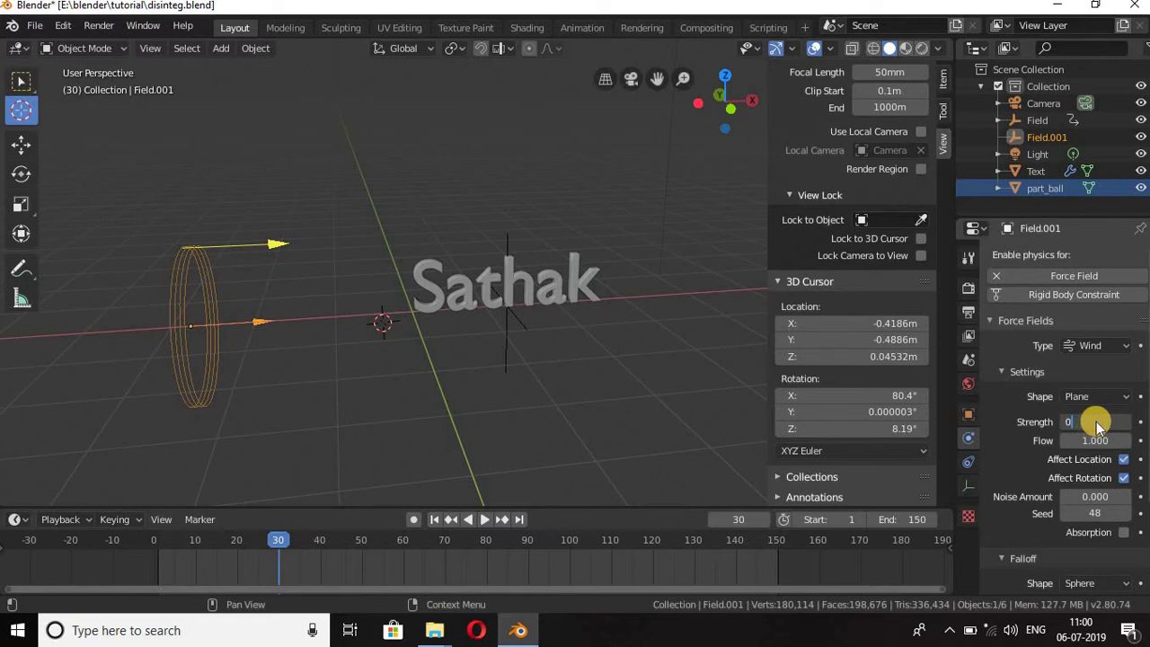
{"action": "key", "text": "Return"}
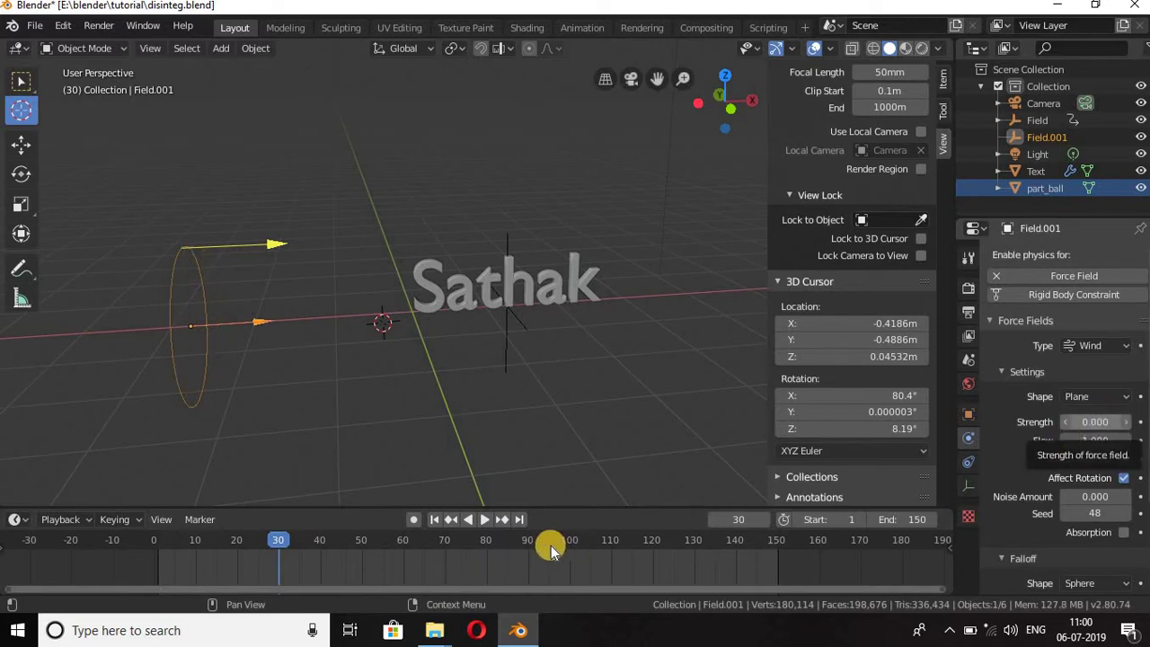
{"action": "left_click", "coordinate": [327, 539]}
{"action": "key", "text": "space"}
{"action": "key", "text": "space"}
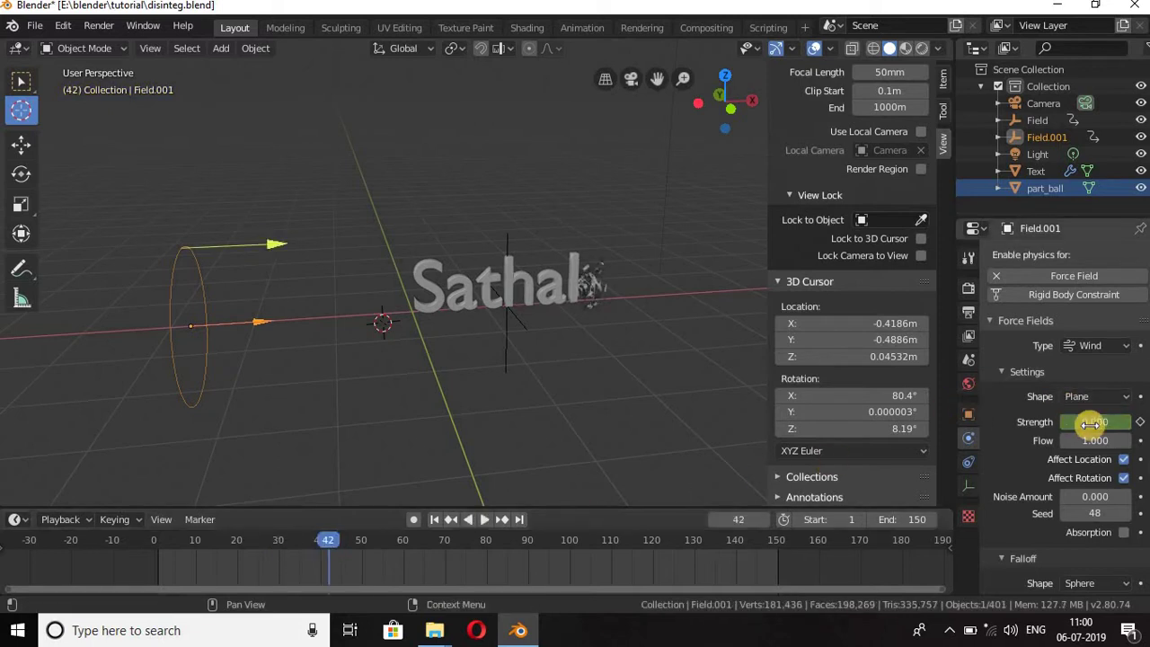
{"action": "left_click", "coordinate": [1088, 426]}
{"action": "type", "text": "0.08"}
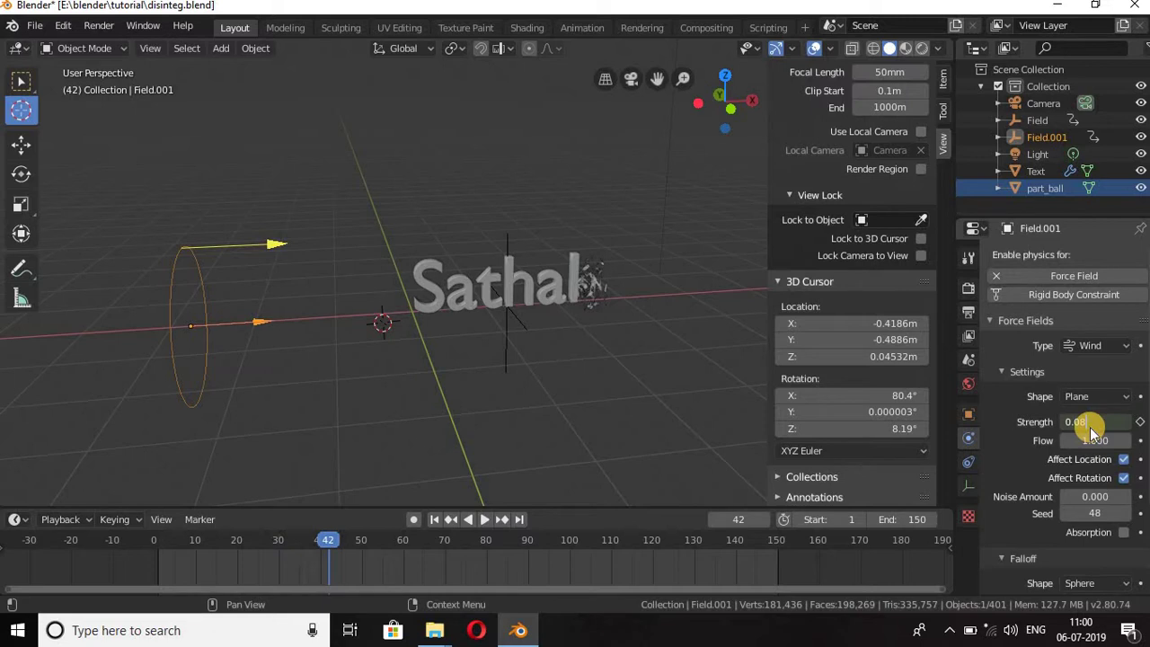
{"action": "key", "text": "Return"}
{"action": "key", "text": "i"}
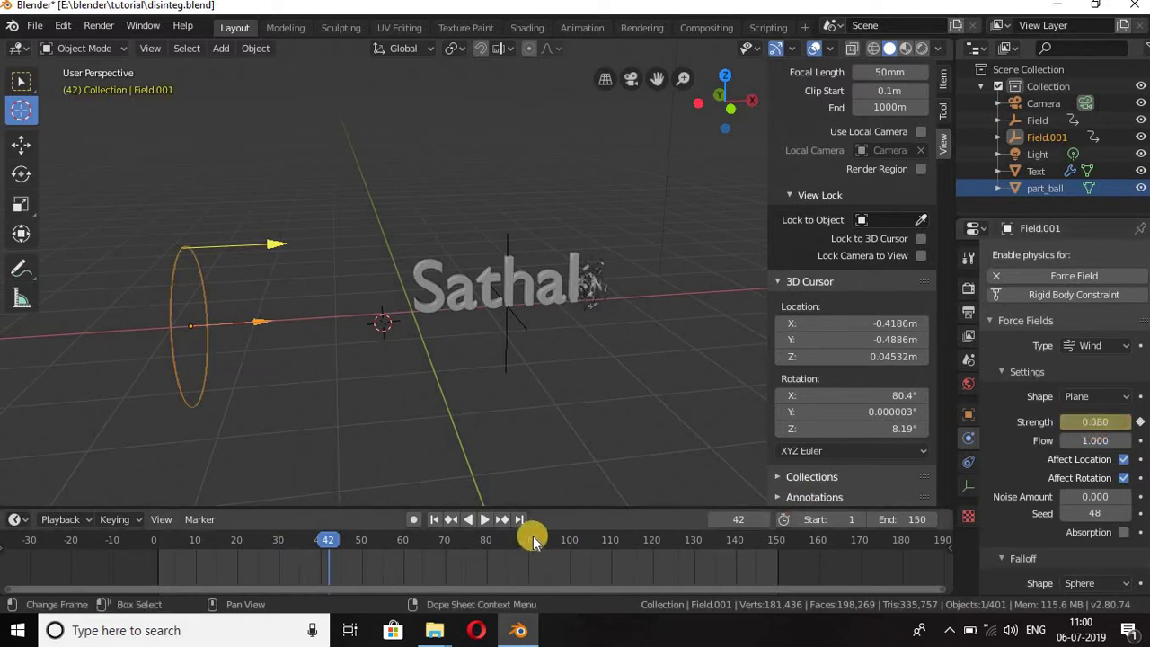
At frame 91, keyframe the wind Strength at 3.000 and save.
{"action": "left_click", "coordinate": [532, 543]}
{"action": "key", "text": "space"}
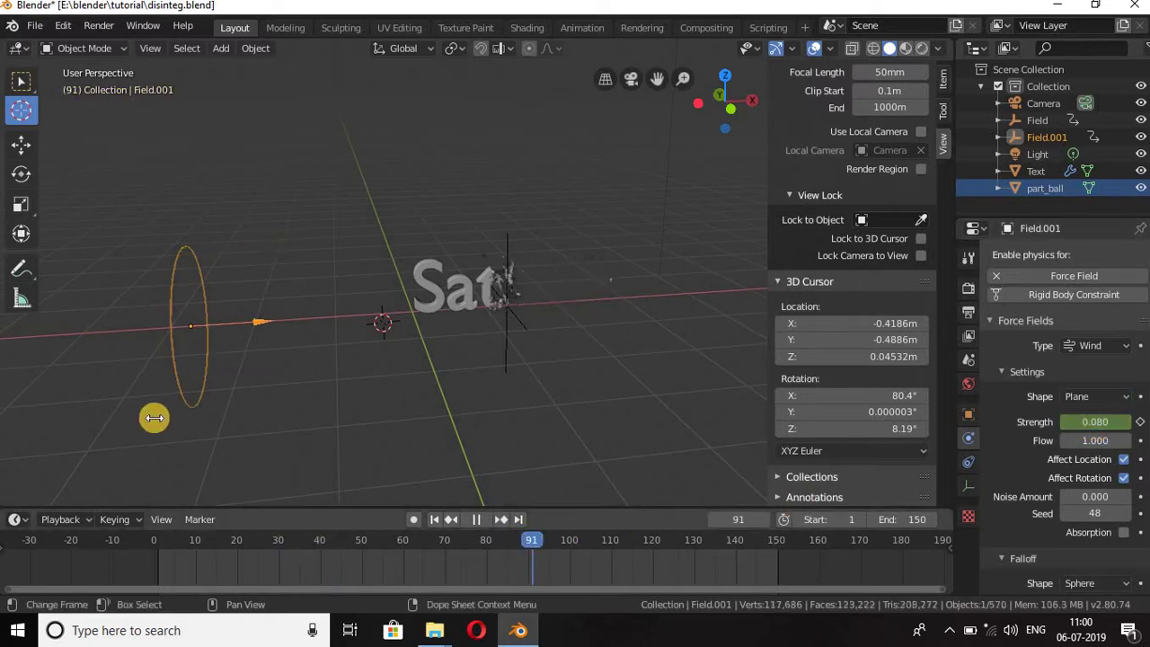
{"action": "key", "text": "space"}
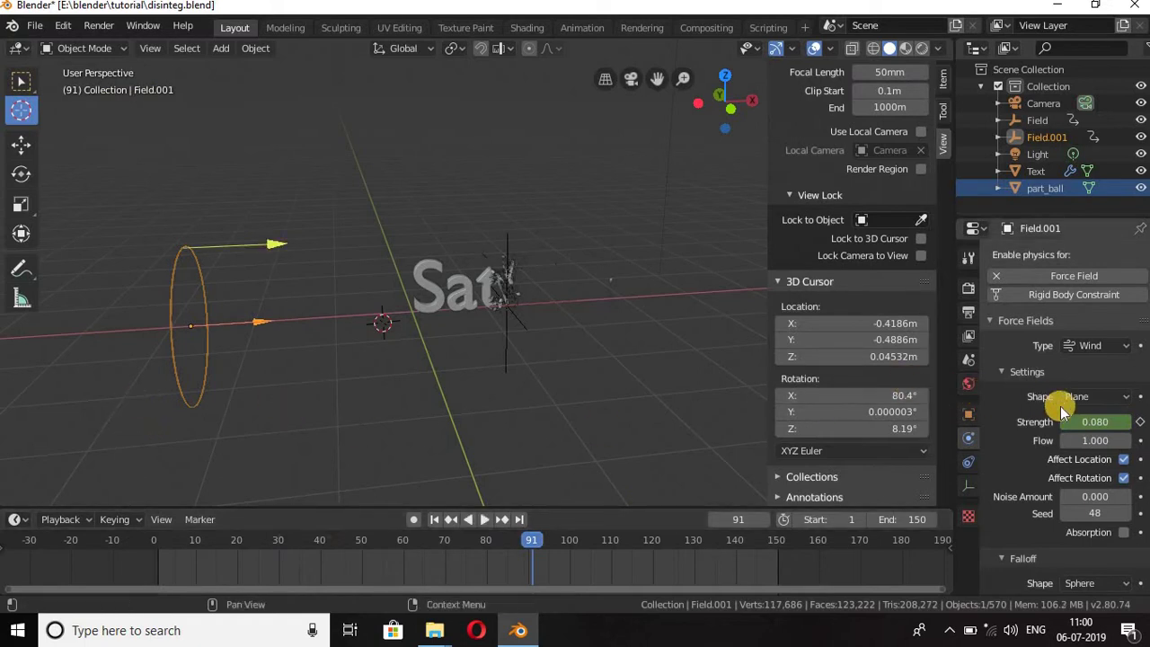
{"action": "left_click", "coordinate": [1093, 421]}
{"action": "type", "text": "2"}
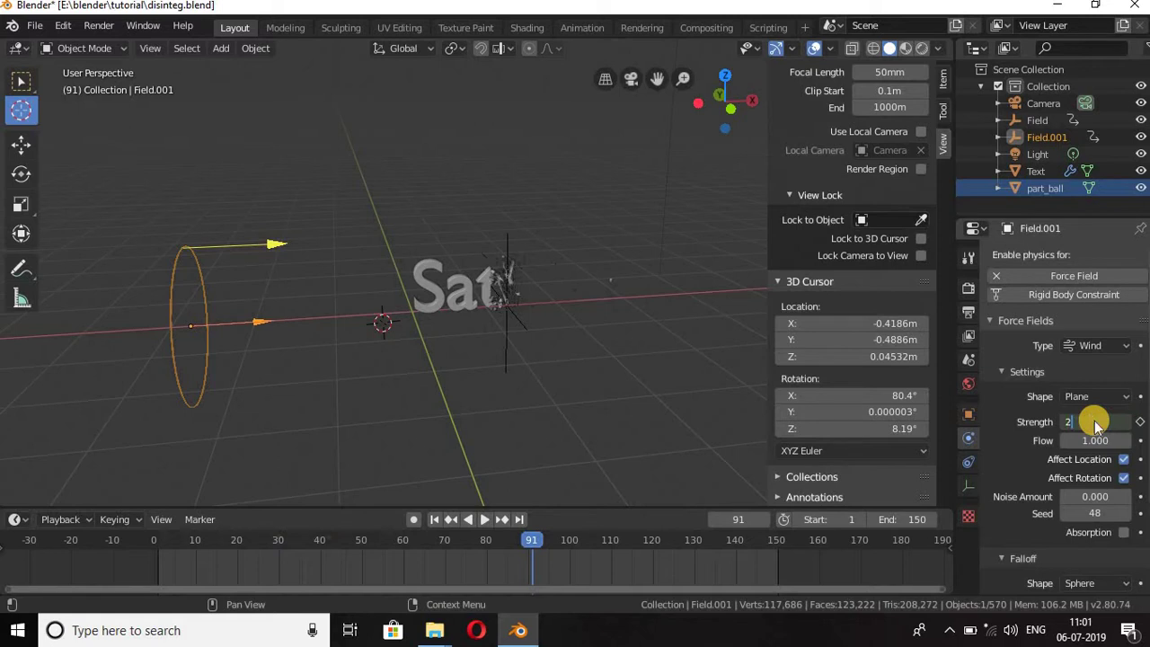
{"action": "key", "text": "Return"}
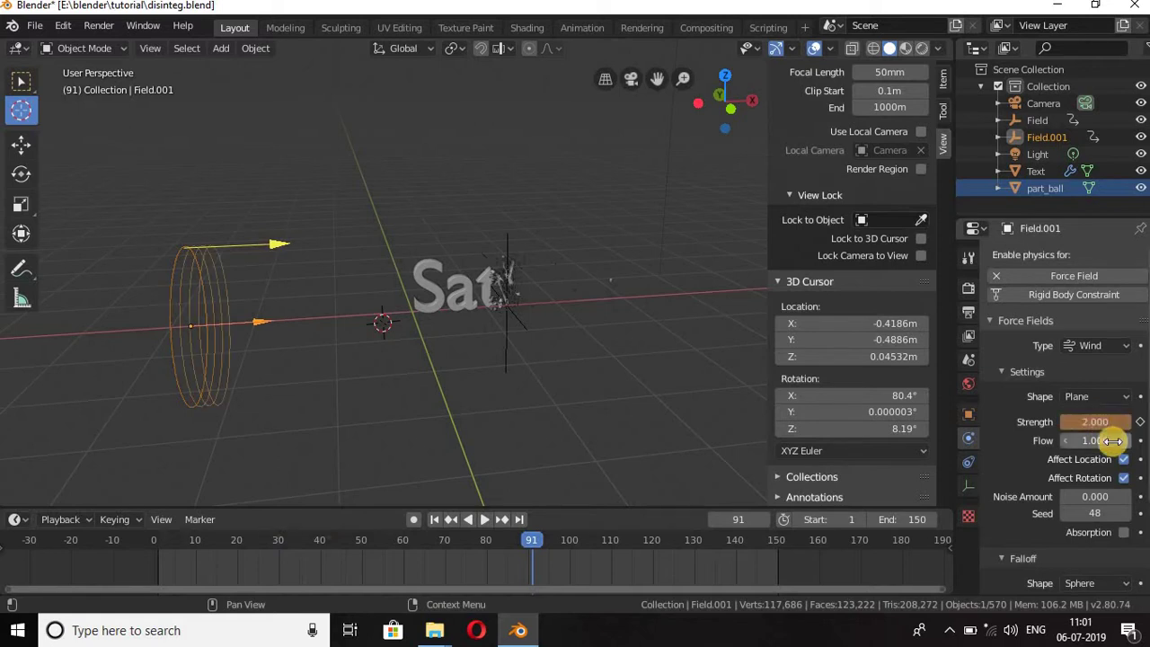
{"action": "left_click", "coordinate": [1096, 422]}
{"action": "type", "text": "3"}
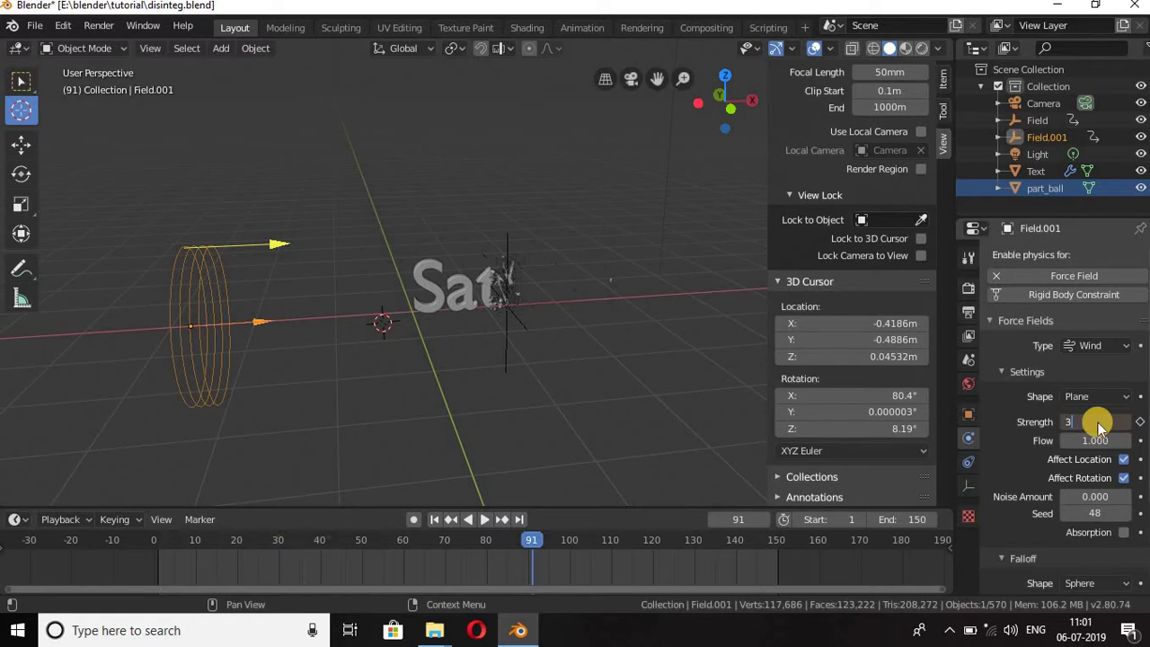
{"action": "key", "text": "Return"}
{"action": "key", "text": "i"}
{"action": "key", "text": "ctrl+s"}
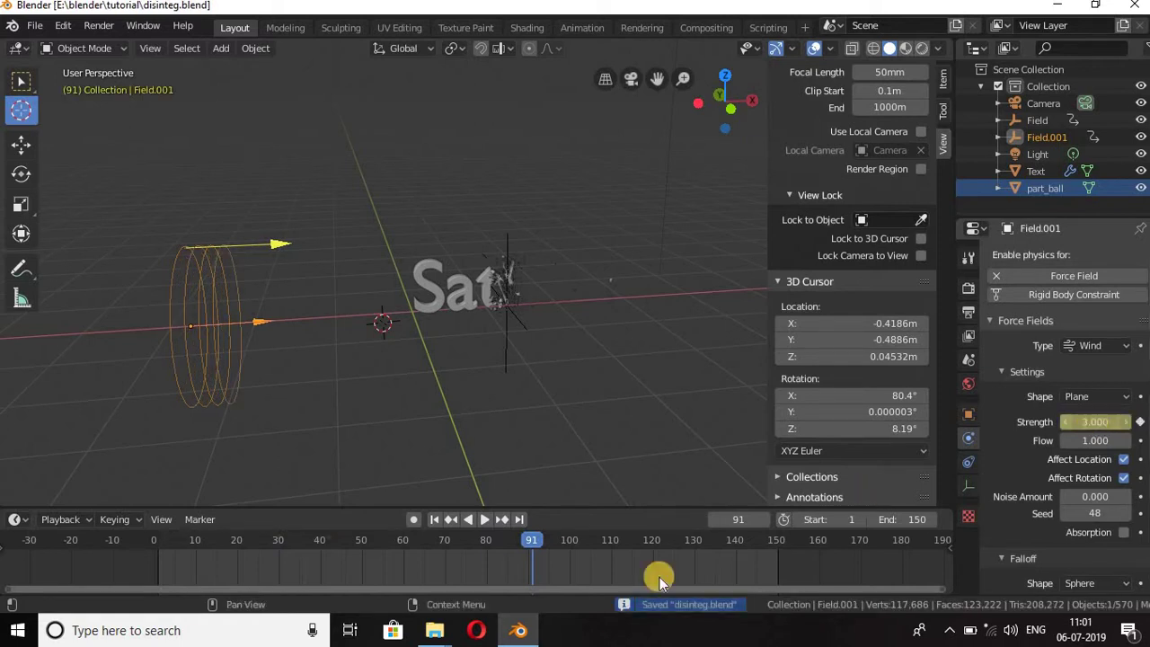
{"action": "mouse_move", "coordinate": [500, 270]}
{"action": "middle_mouse_down"}
{"action": "mouse_move", "coordinate": [480, 326]}
{"action": "mouse_move", "coordinate": [423, 321]}
{"action": "middle_mouse_up"}
Add a Plane at the world origin and scale it up about 2.9 times.
{"action": "key", "text": "shift+s"}
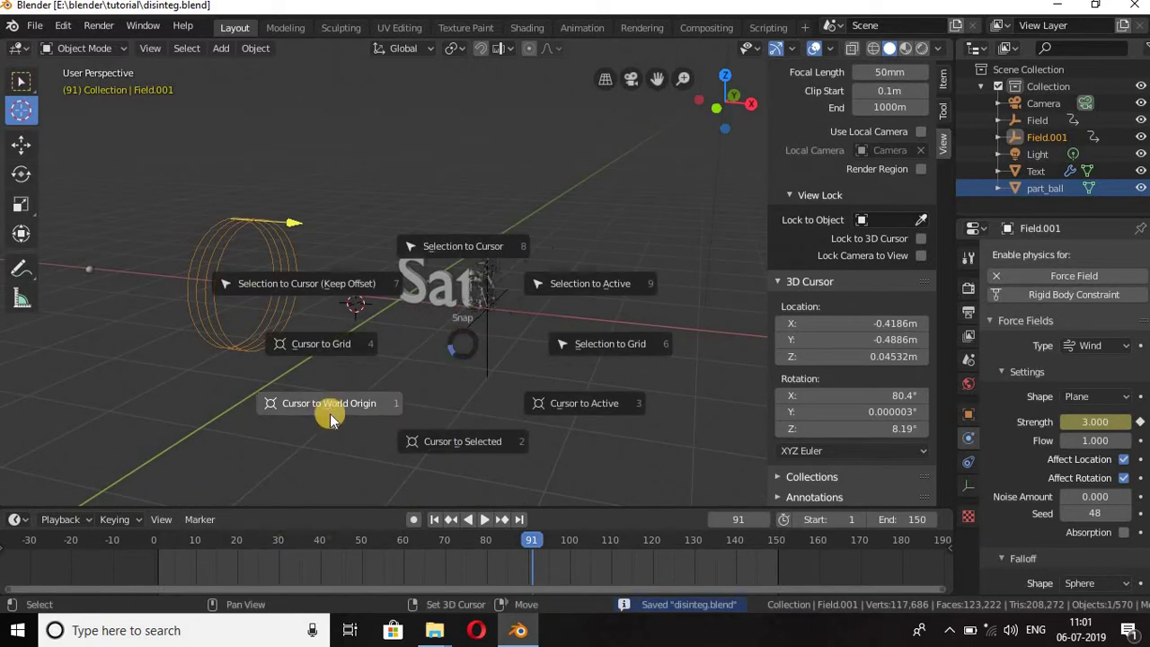
{"action": "left_click", "coordinate": [330, 419]}
{"action": "key", "text": "shift+a"}
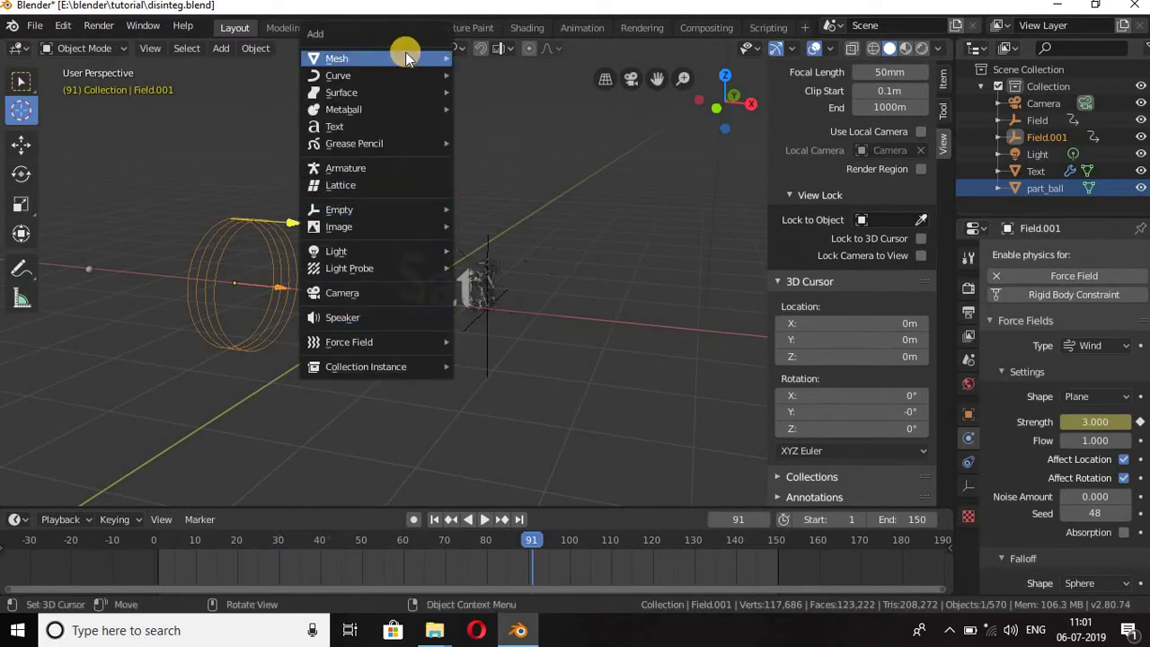
{"action": "mouse_move", "coordinate": [337, 59]}
{"action": "left_click", "coordinate": [475, 61]}
{"action": "key", "text": "s"}
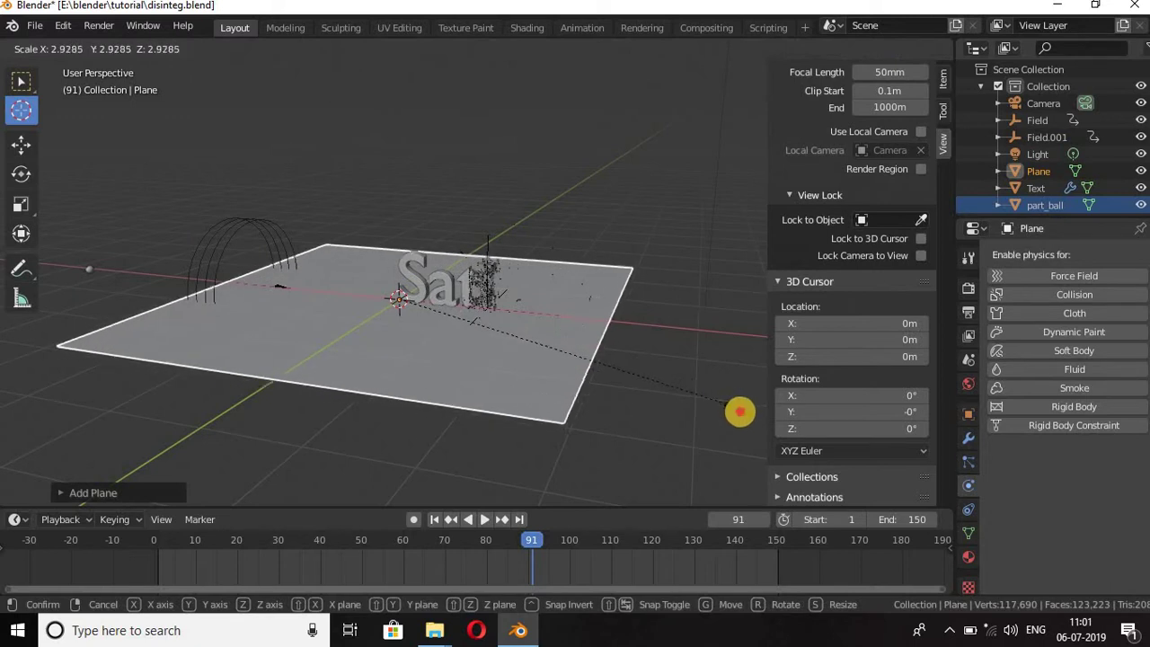
{"action": "left_click", "coordinate": [739, 411]}
Shift the plane 1.1 m along Y under the text and save.
{"action": "key", "text": "g"}
{"action": "key", "text": "y"}
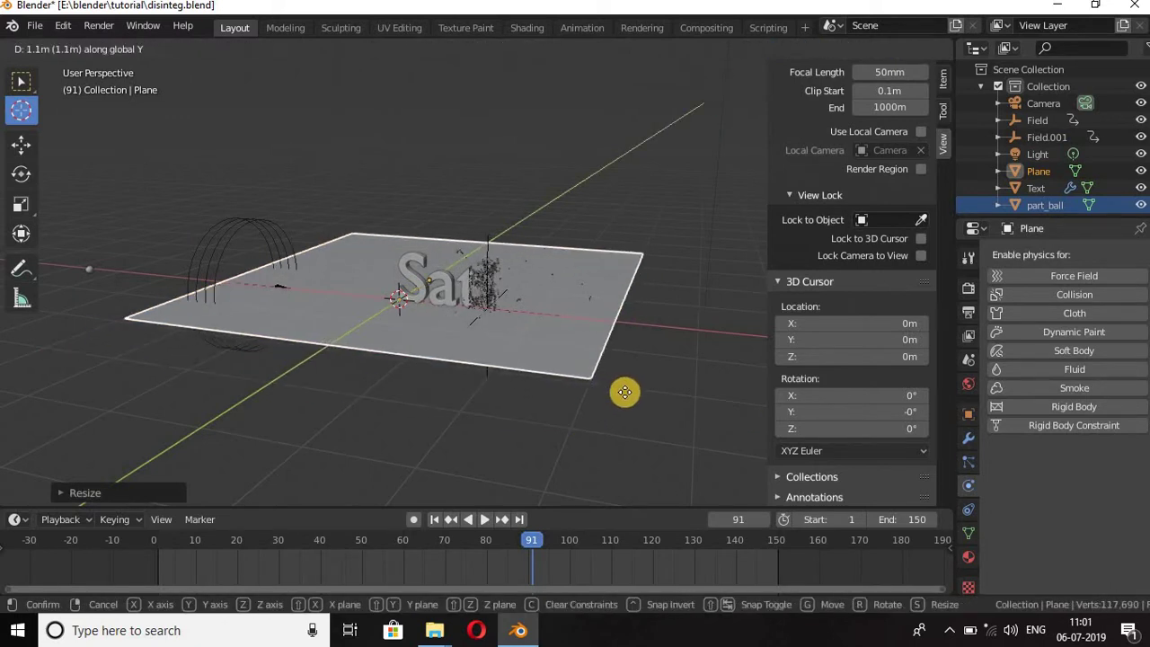
{"action": "left_click", "coordinate": [617, 397]}
{"action": "mouse_move", "coordinate": [578, 377]}
{"action": "middle_mouse_down"}
{"action": "mouse_move", "coordinate": [525, 371]}
{"action": "mouse_move", "coordinate": [537, 382]}
{"action": "mouse_move", "coordinate": [521, 369]}
{"action": "mouse_move", "coordinate": [431, 358]}
{"action": "mouse_move", "coordinate": [530, 404]}
{"action": "mouse_move", "coordinate": [561, 335]}
{"action": "middle_mouse_up"}
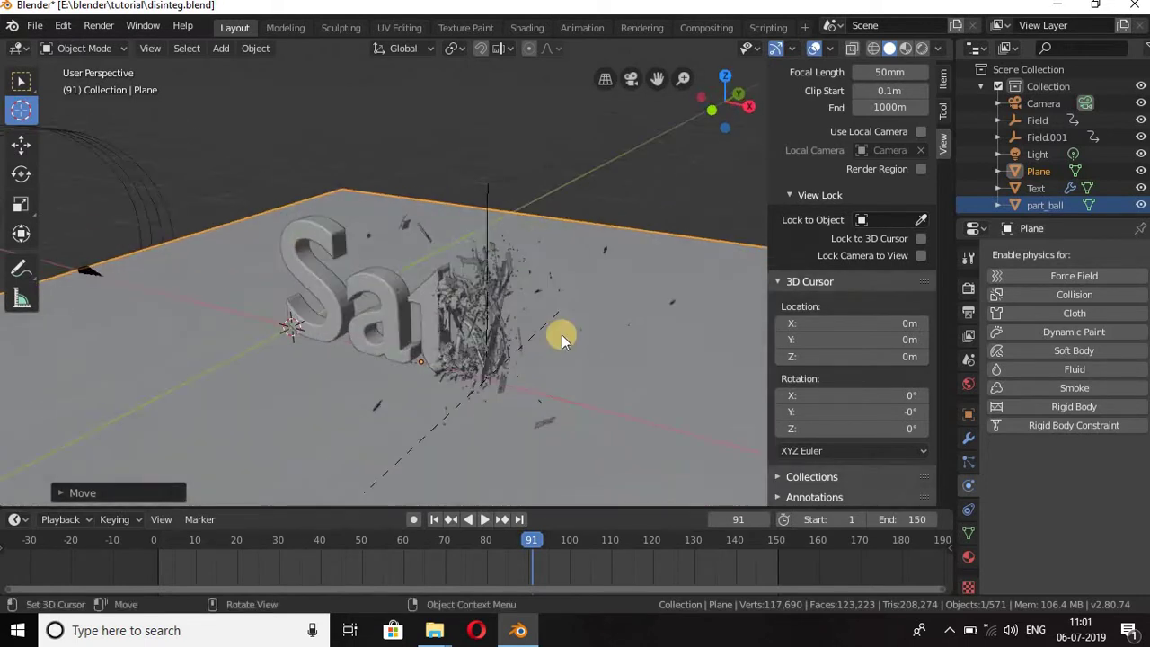
{"action": "scroll", "coordinate": [539, 378], "scroll_direction": "down", "scroll_amount": 3}
{"action": "key", "text": "ctrl+s"}
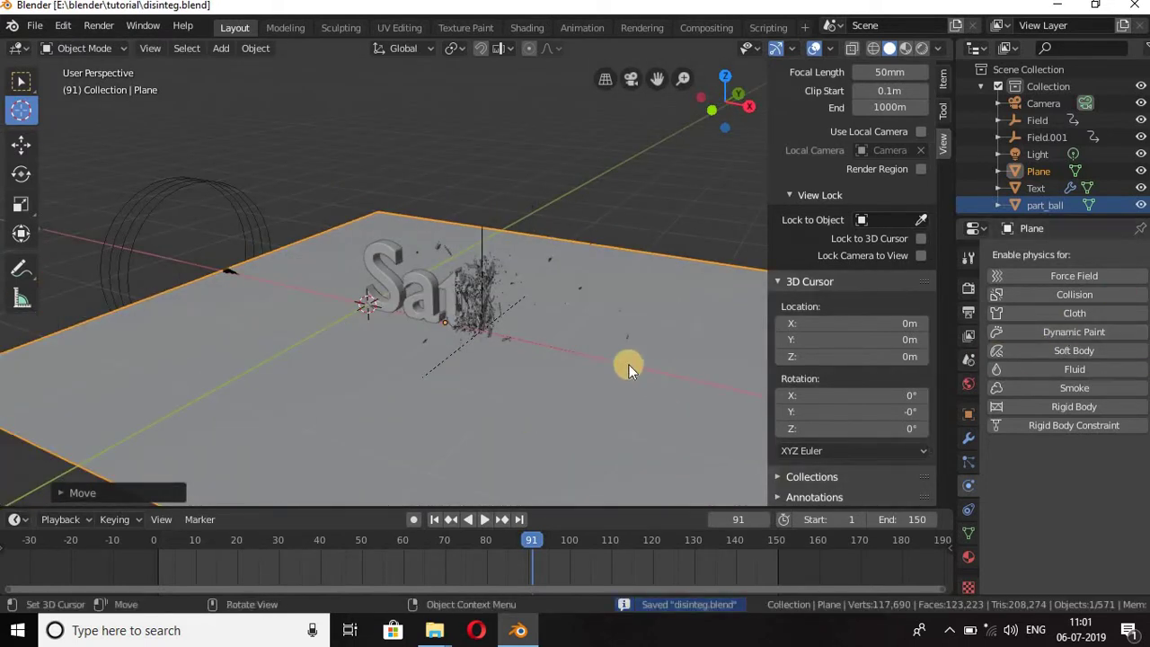
Enable Collision on the plane with particle Damping 1.000 and damping Randomize 0.060.
{"action": "left_click", "coordinate": [1091, 295]}
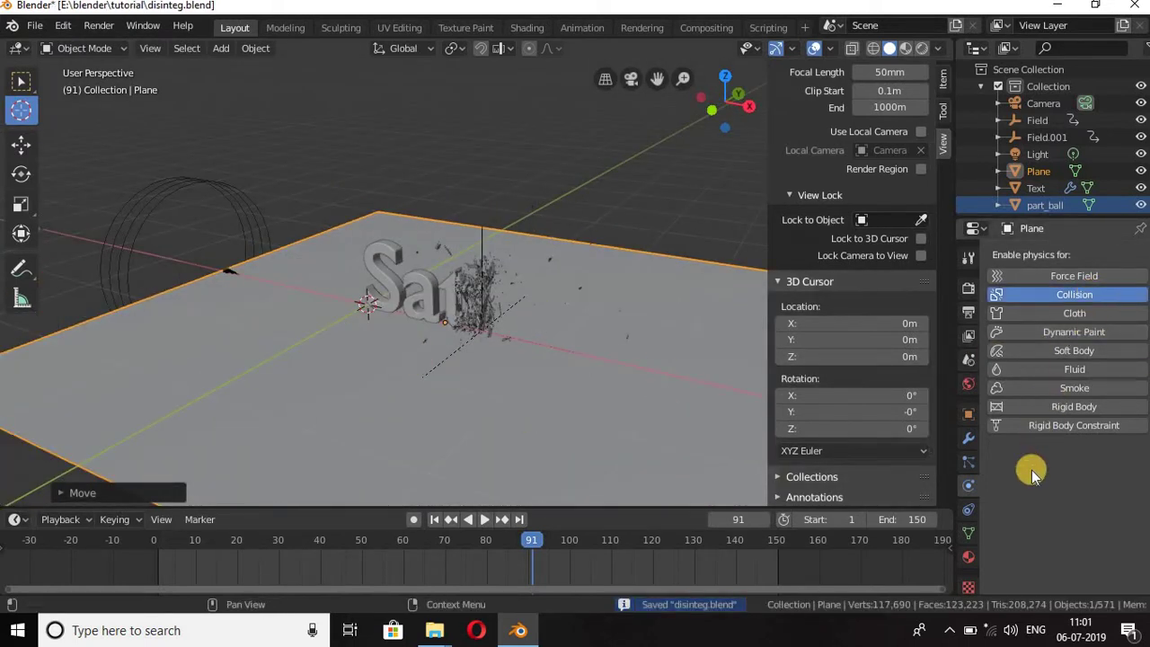
{"action": "scroll", "coordinate": [1025, 411], "scroll_direction": "down", "scroll_amount": 5}
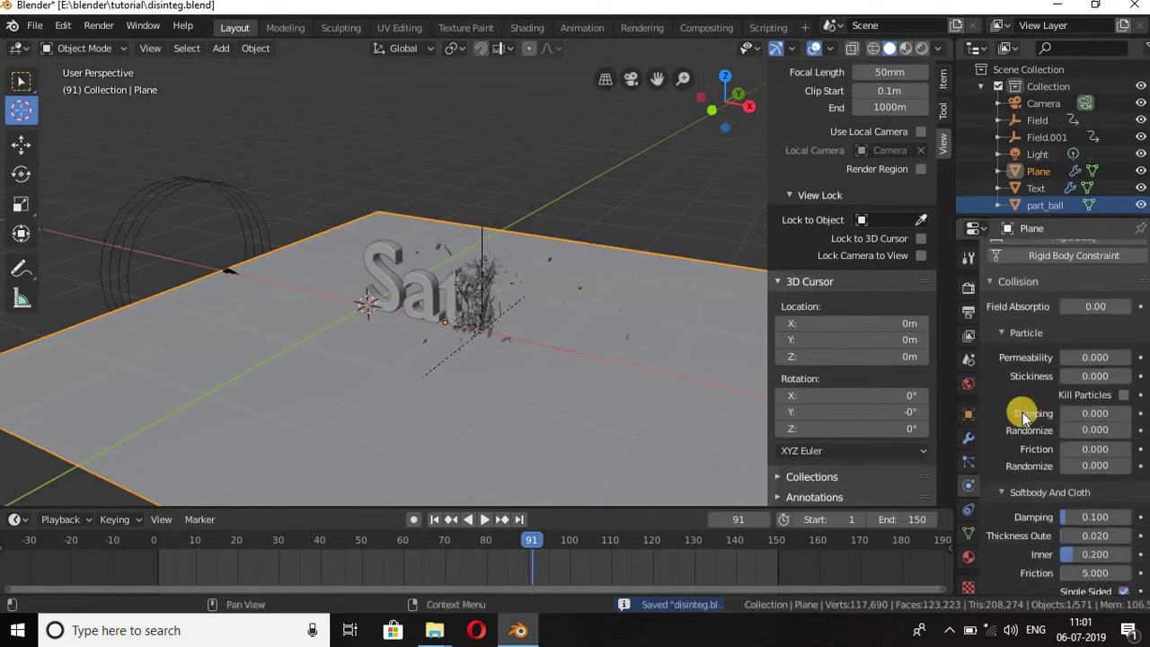
{"action": "scroll", "coordinate": [1097, 501], "scroll_direction": "down", "scroll_amount": 1}
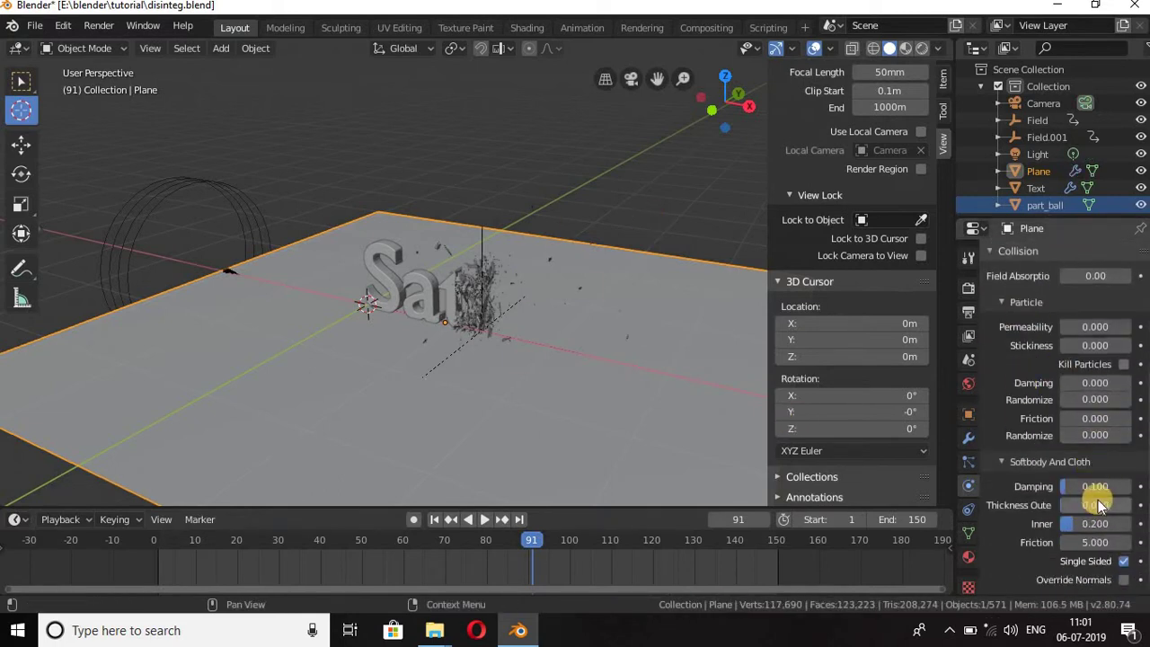
{"action": "left_click", "coordinate": [1097, 420]}
{"action": "left_click", "coordinate": [1093, 382]}
{"action": "type", "text": "1"}
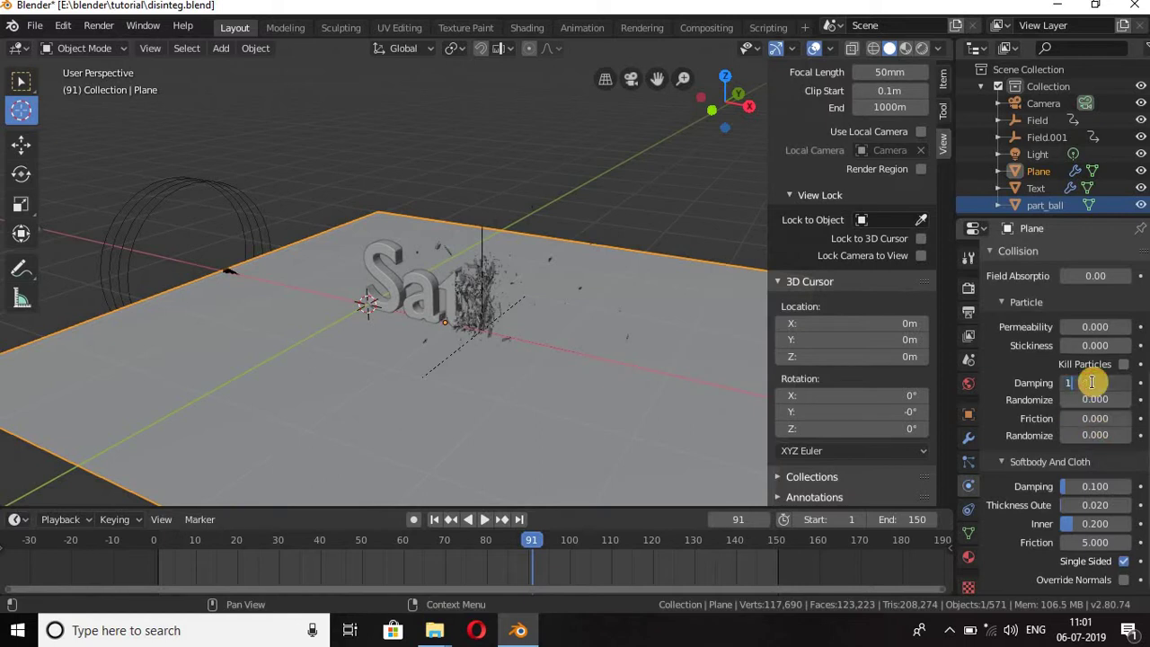
{"action": "key", "text": "Tab"}
{"action": "type", "text": "0.060"}
{"action": "key", "text": "Return"}
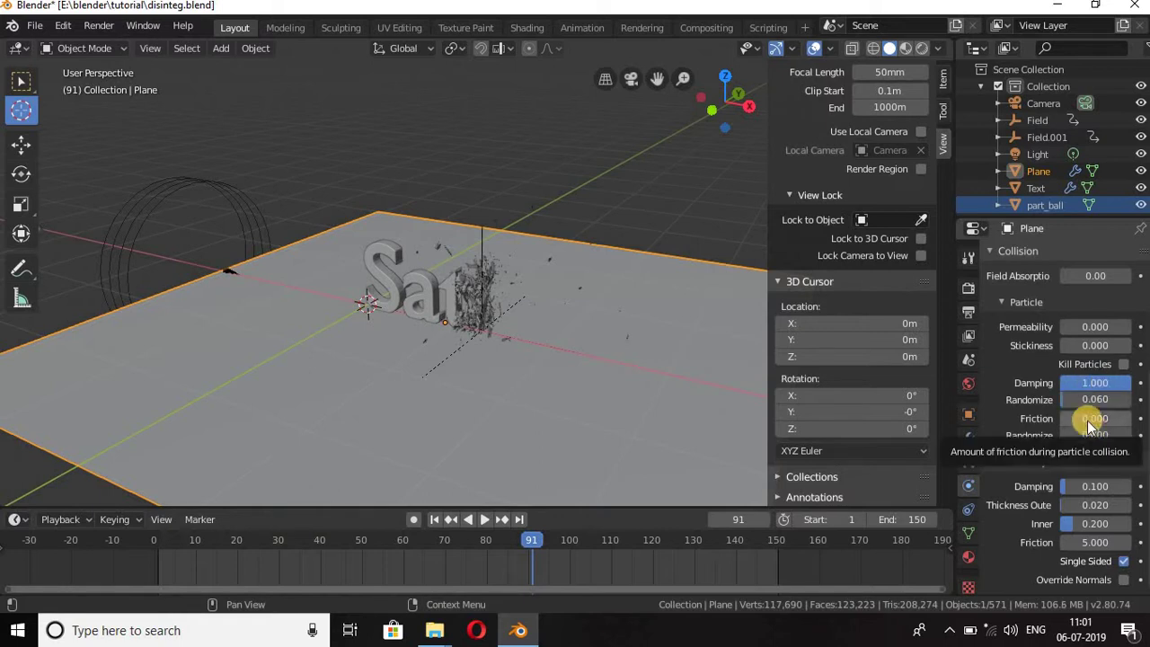
Set particle Friction to 1.000 with friction Randomize 0.250, then save.
{"action": "left_click", "coordinate": [1089, 418]}
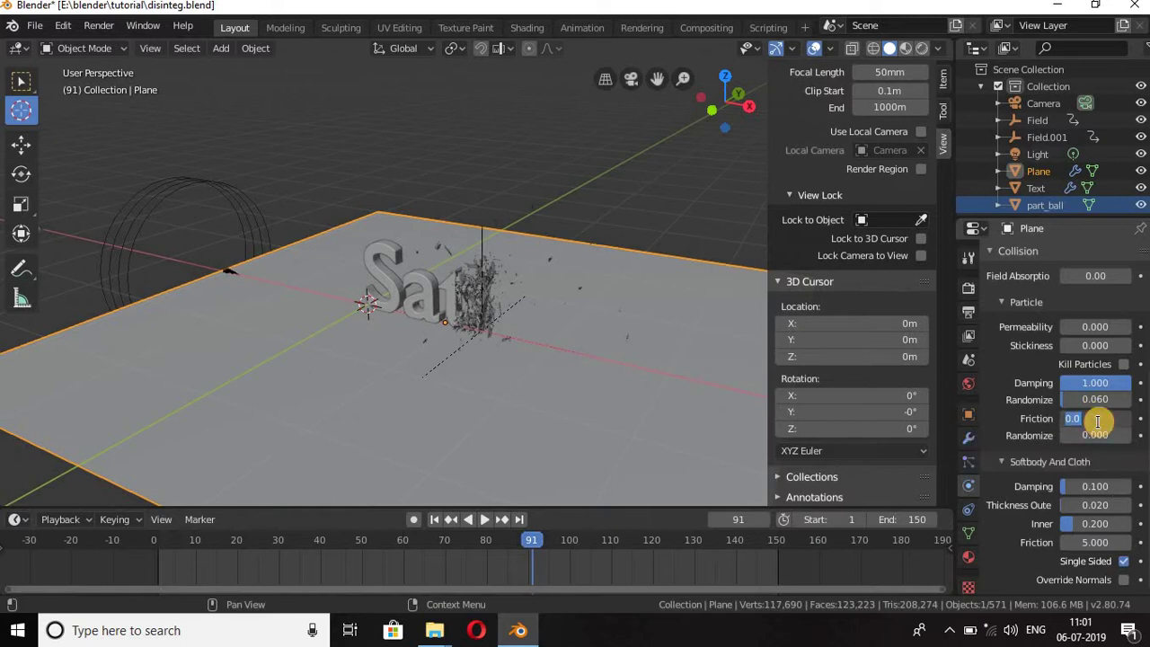
{"action": "type", "text": "1"}
{"action": "key", "text": "Tab"}
{"action": "type", "text": "0."}
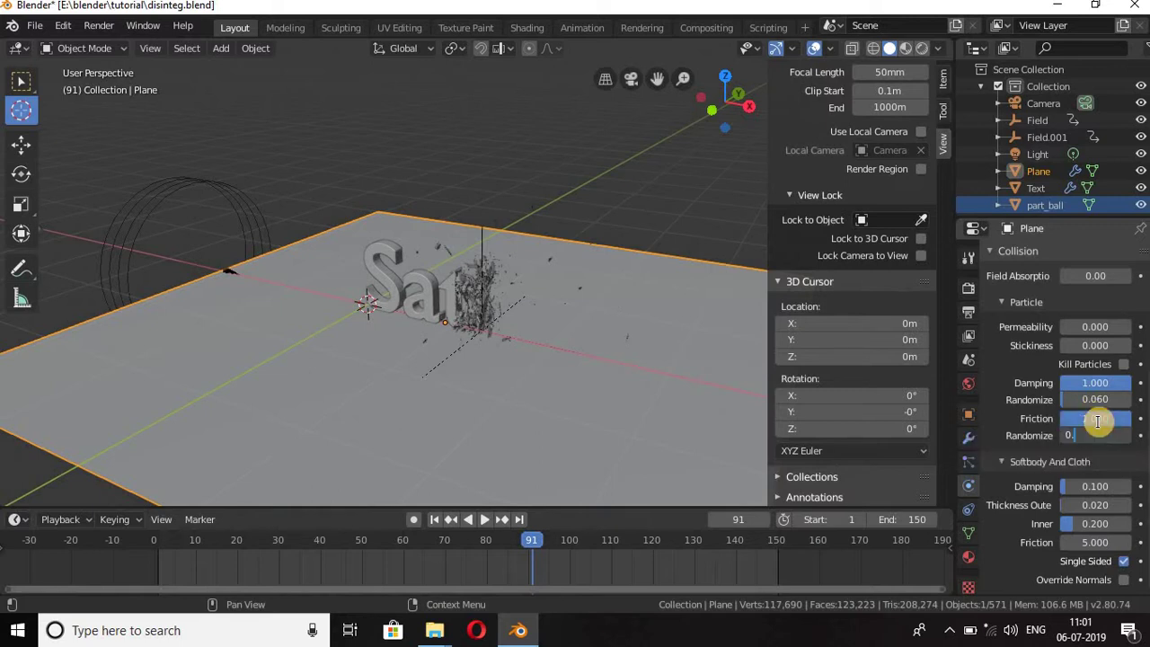
{"action": "type", "text": "5"}
{"action": "key", "text": "Return"}
{"action": "left_click", "coordinate": [1092, 435]}
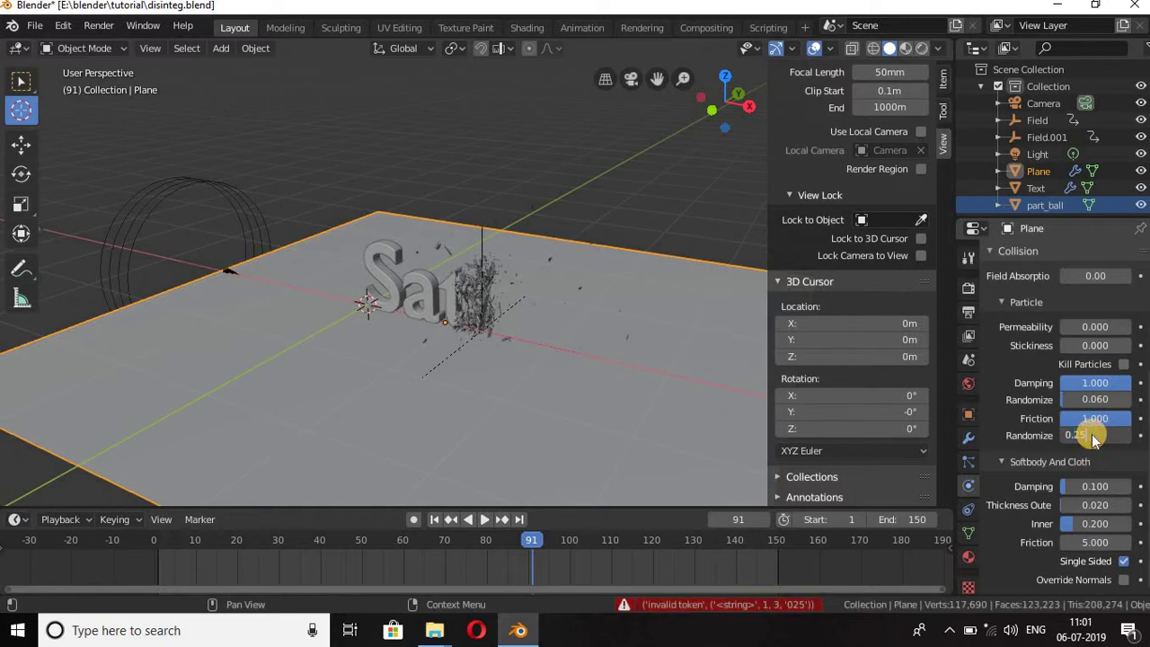
{"action": "key", "text": "Return"}
{"action": "key", "text": "ctrl+s"}
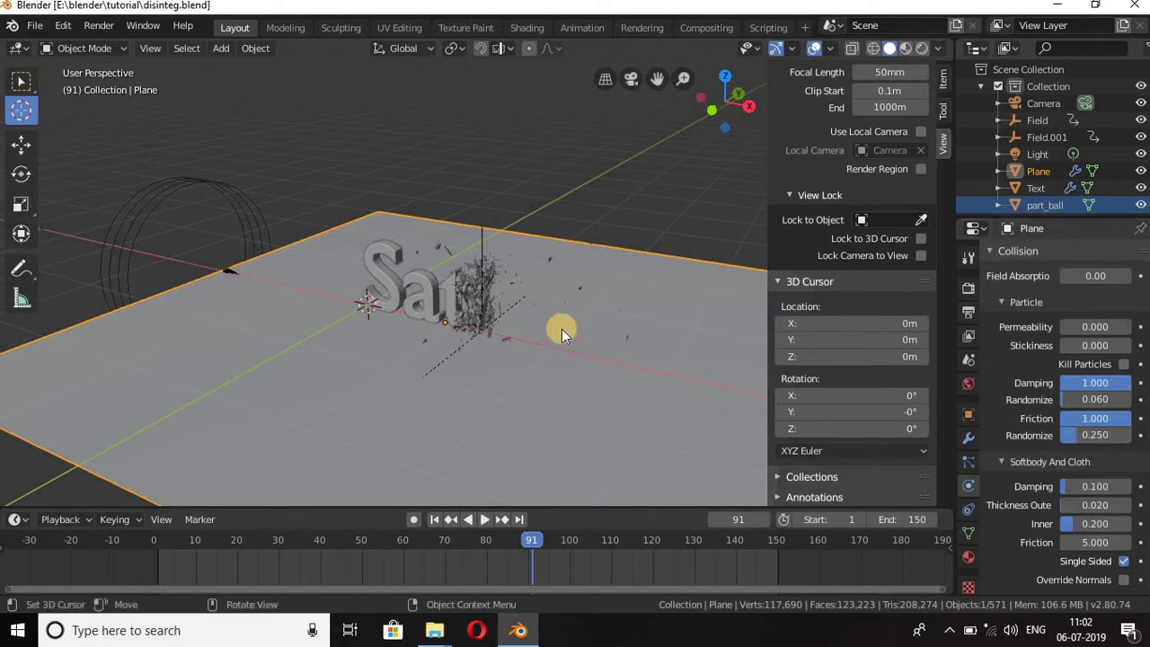
Save the file, place the 3D cursor above the plane, and select the light.
{"action": "key", "text": "ctrl+s"}
{"action": "mouse_move", "coordinate": [478, 258]}
{"action": "middle_mouse_down"}
{"action": "mouse_move", "coordinate": [532, 242]}
{"action": "mouse_move", "coordinate": [546, 200]}
{"action": "middle_mouse_up"}
{"action": "scroll", "coordinate": [497, 278], "scroll_direction": "down", "scroll_amount": 3}
{"action": "scroll", "coordinate": [498, 278], "scroll_direction": "down", "scroll_amount": 2}
{"action": "left_click", "coordinate": [545, 199]}
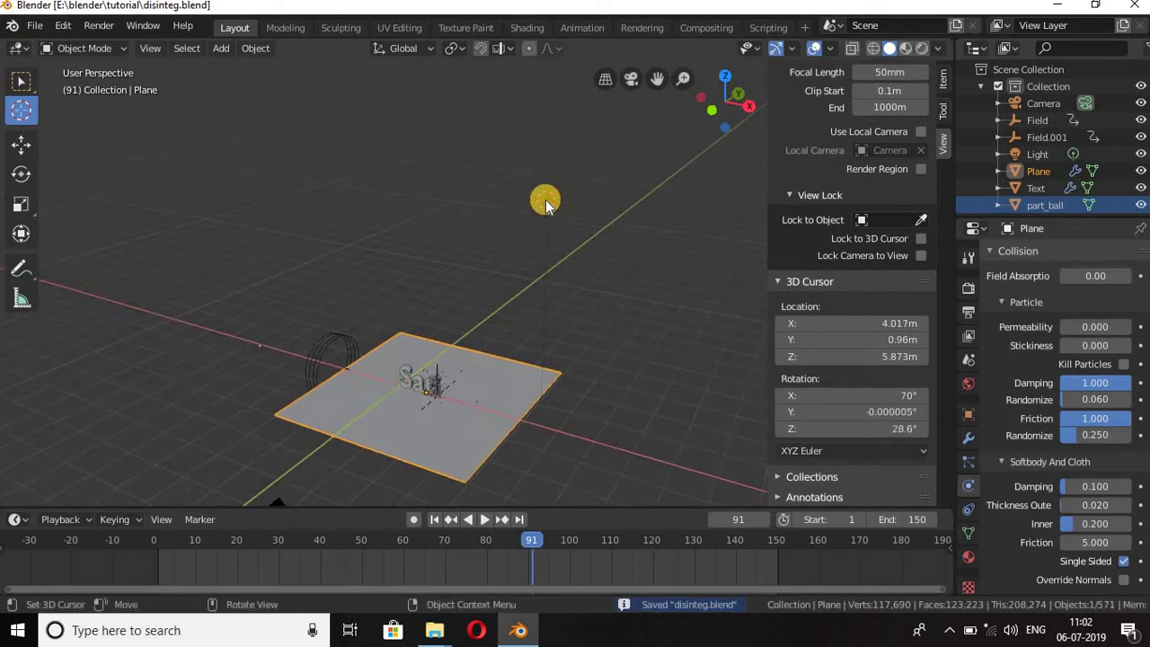
{"action": "key", "text": "w"}
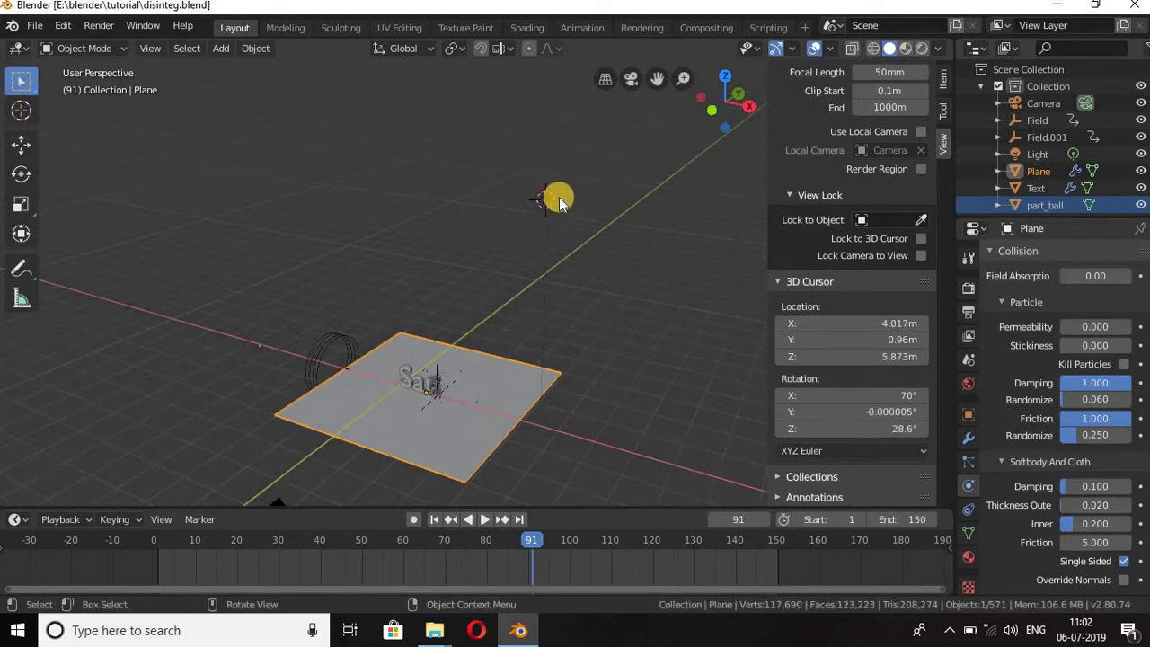
{"action": "right_click", "coordinate": [559, 200]}
{"action": "left_click", "coordinate": [548, 198]}
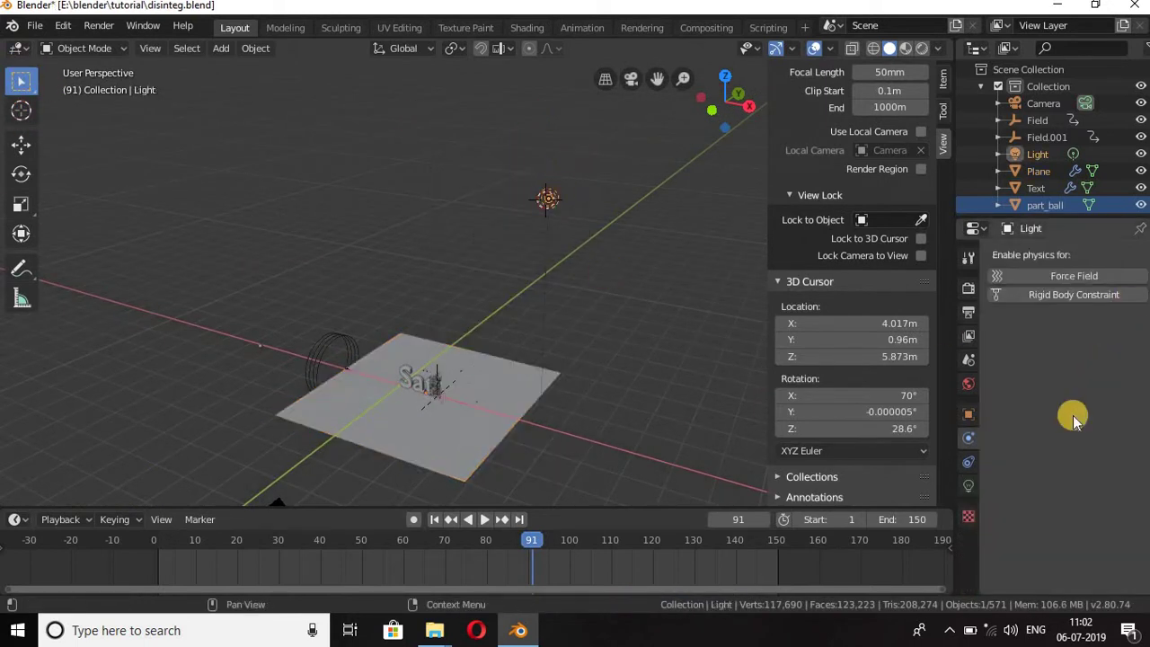
Change the light to a Spot light with a 60° spot size.
{"action": "left_click", "coordinate": [968, 484]}
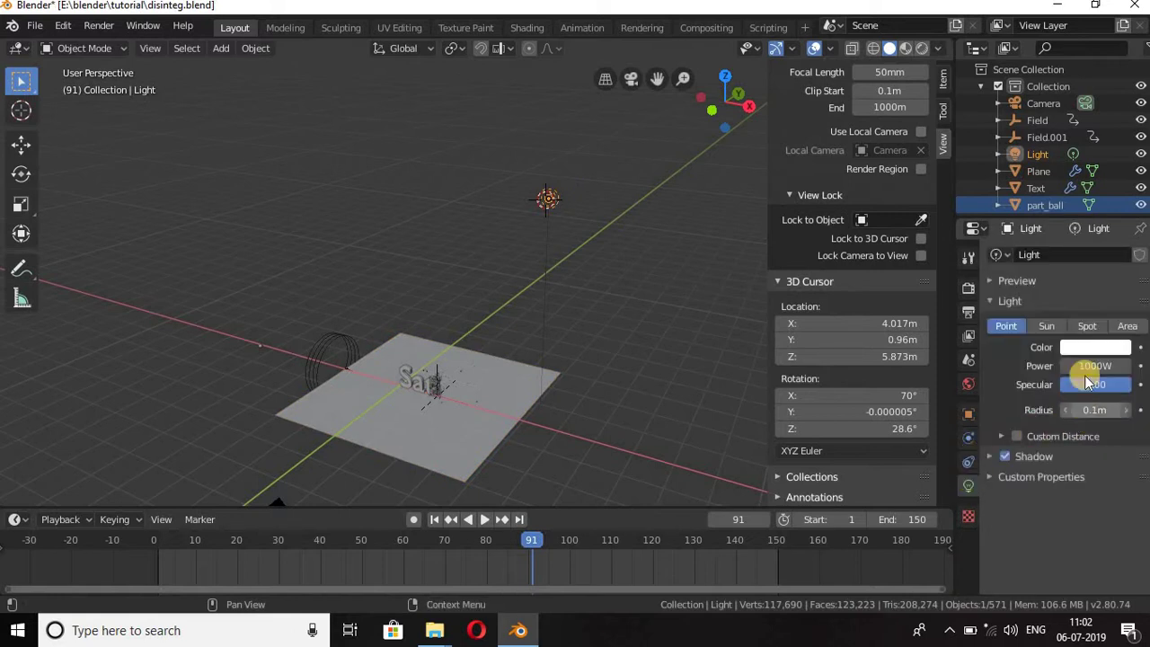
{"action": "left_click", "coordinate": [1084, 328]}
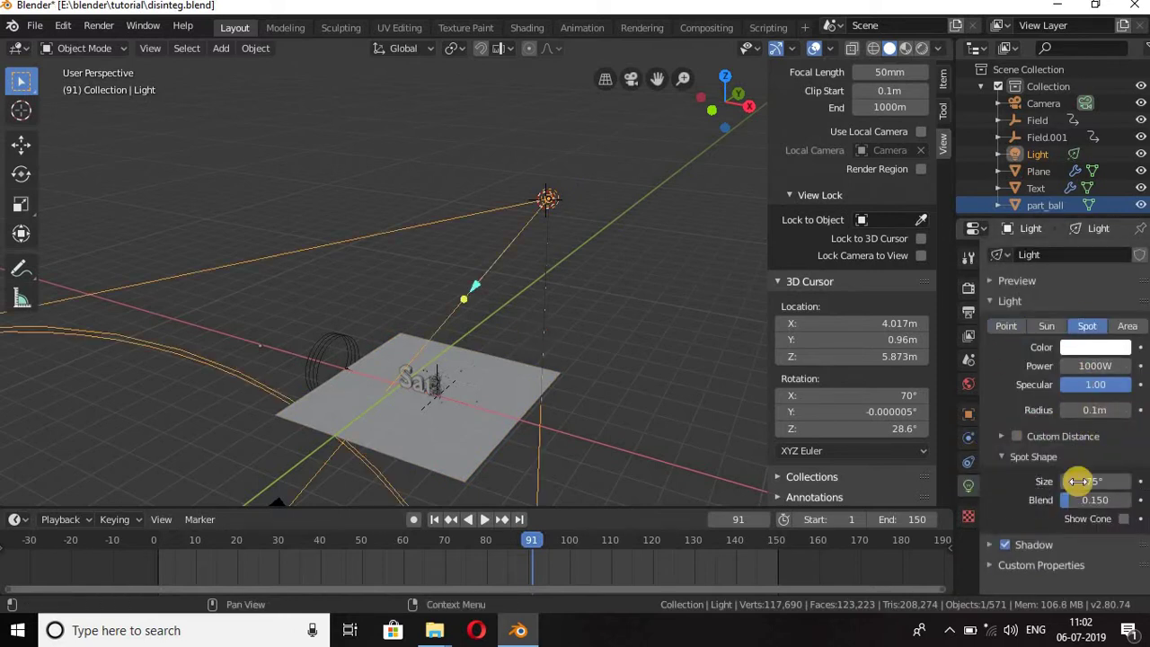
{"action": "left_click", "coordinate": [1087, 478]}
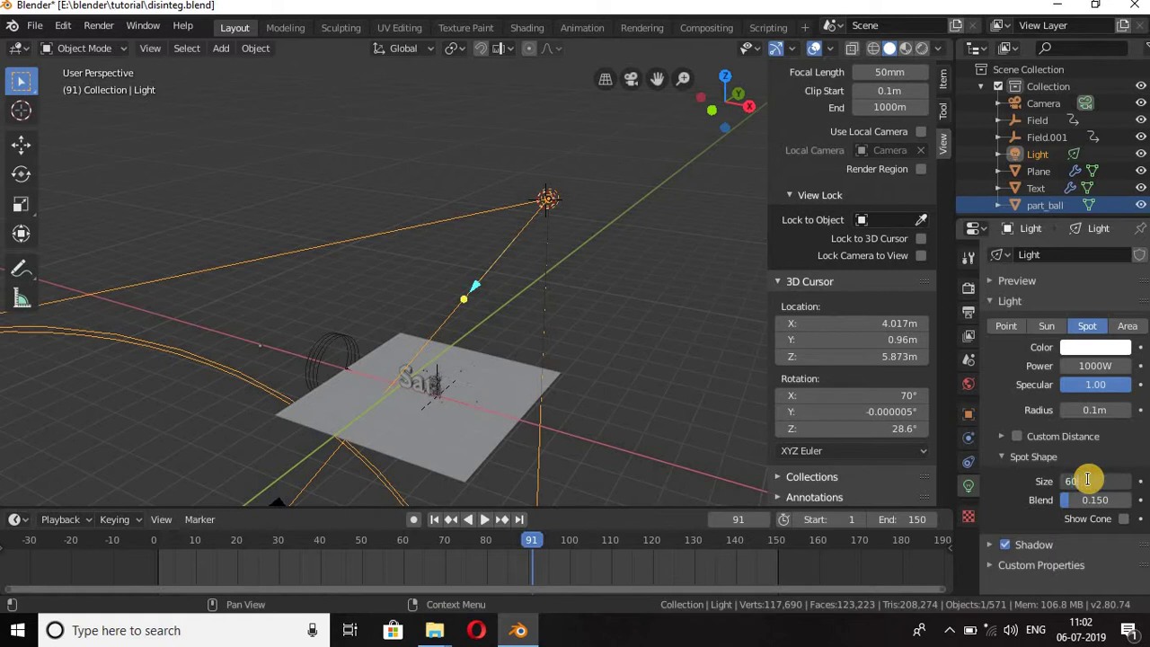
{"action": "key", "text": "Return"}
Rotate the spot light to aim down and move it above the plane.
{"action": "middle_click_drag", "start_coordinate": [524, 326], "coordinate": [534, 356]}
{"action": "key", "text": "KP_7"}
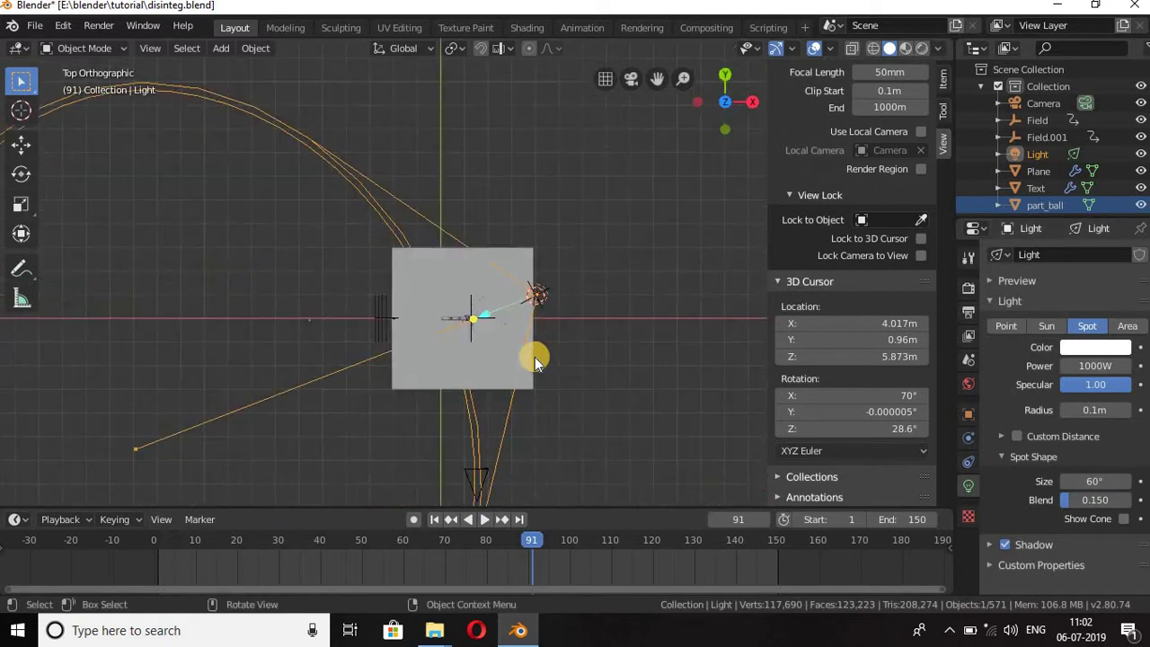
{"action": "key", "text": "r"}
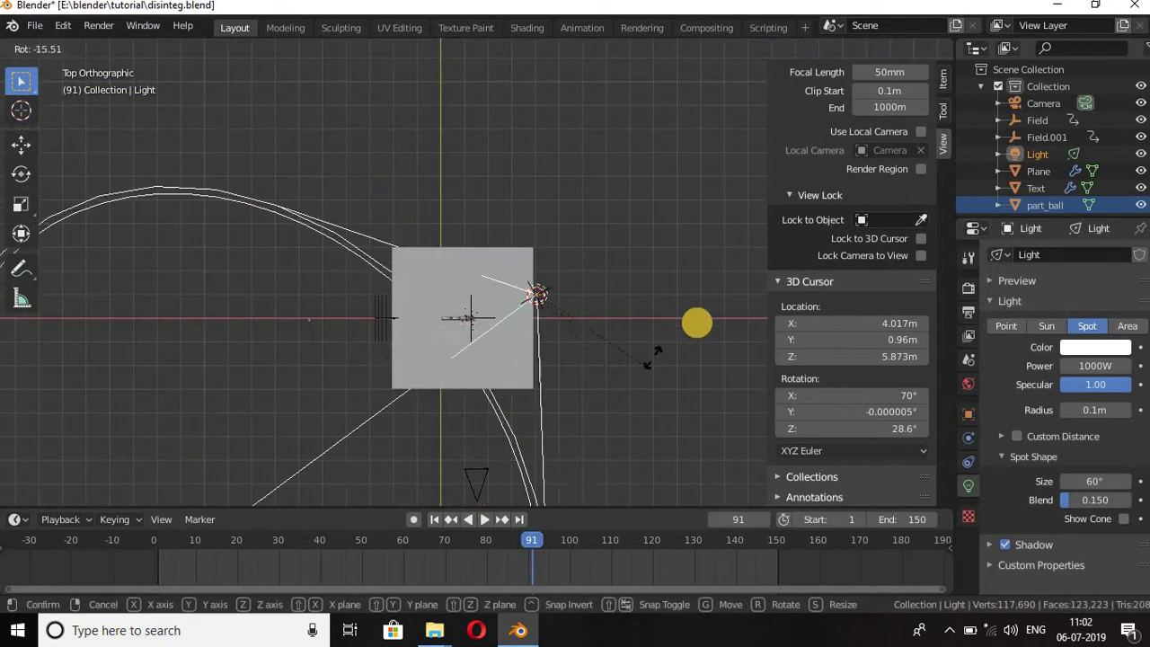
{"action": "left_click", "coordinate": [728, 352]}
{"action": "middle_click_drag", "start_coordinate": [560, 405], "coordinate": [539, 300]}
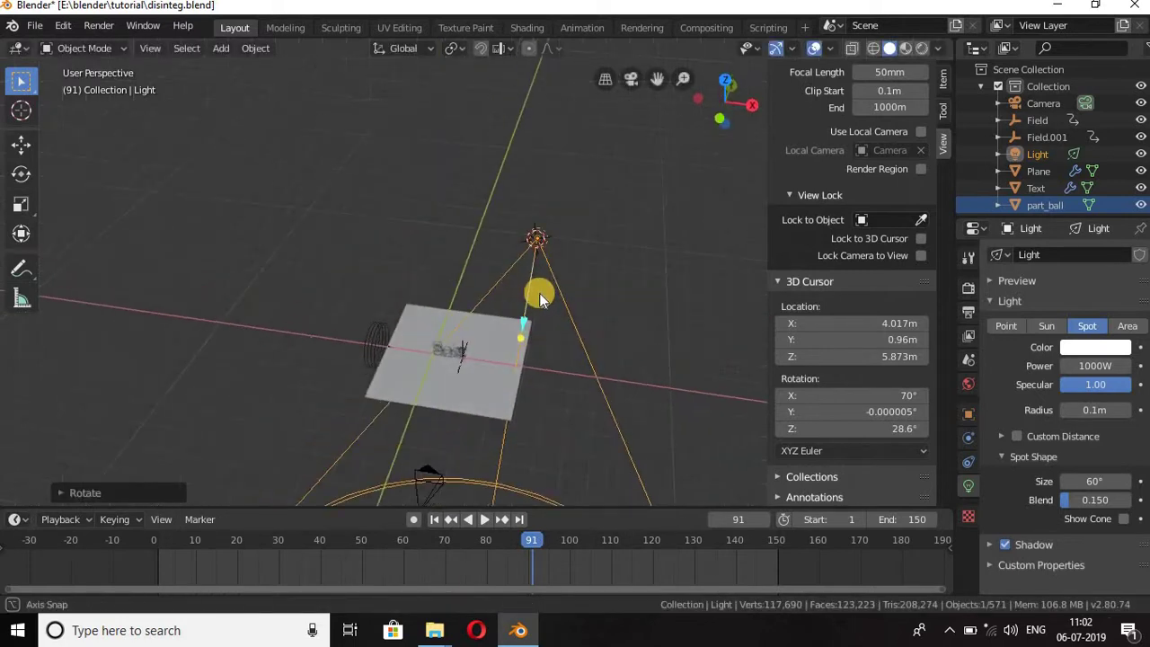
{"action": "scroll", "coordinate": [540, 310], "scroll_direction": "down", "scroll_amount": 2}
{"action": "key", "text": "g"}
{"action": "left_click", "coordinate": [419, 353]}
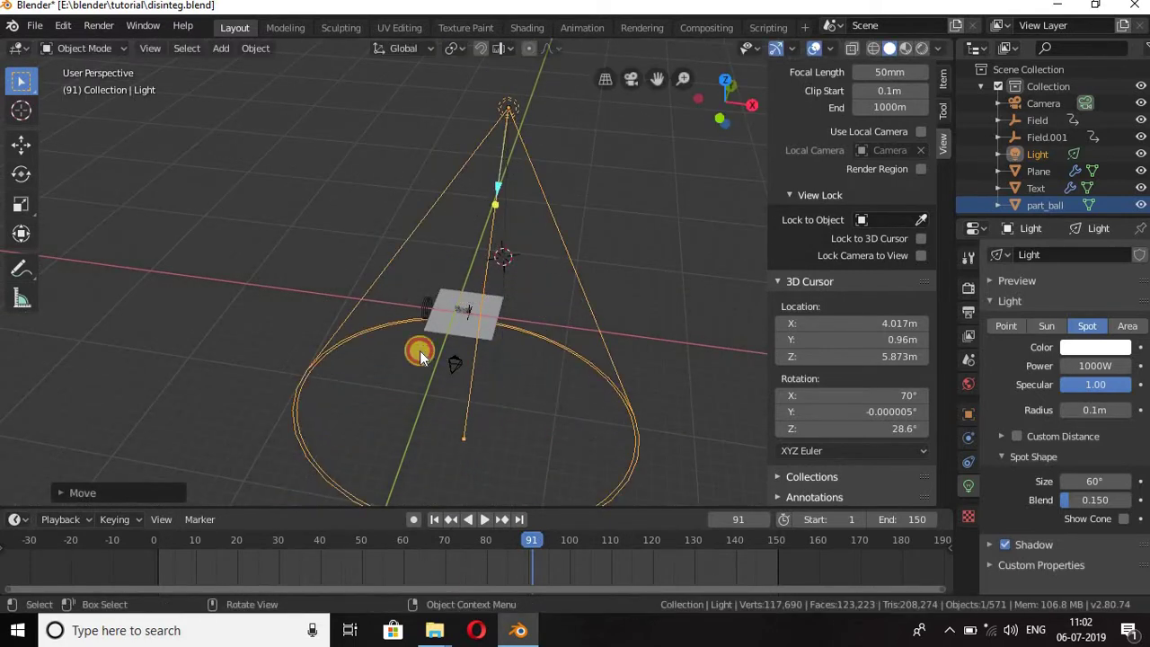
Save disinteg.blend and orbit around the text to check the spot cone.
{"action": "mouse_move", "coordinate": [419, 354]}
{"action": "middle_mouse_down"}
{"action": "mouse_move", "coordinate": [478, 312]}
{"action": "mouse_move", "coordinate": [495, 329]}
{"action": "mouse_move", "coordinate": [597, 338]}
{"action": "middle_mouse_up"}
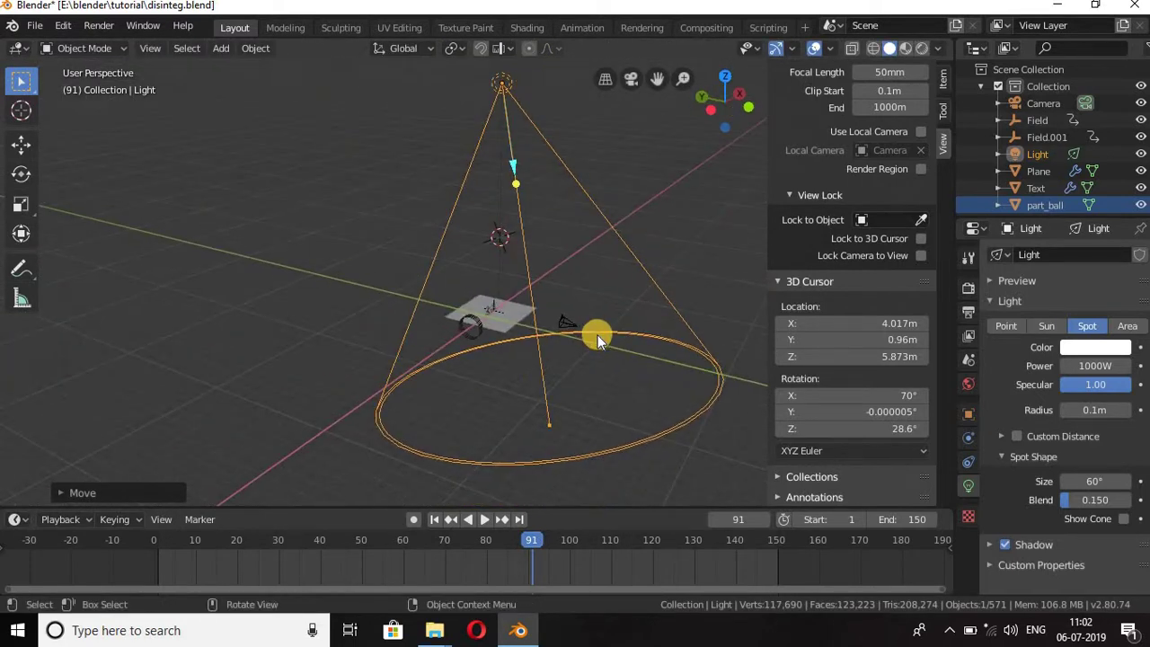
{"action": "key", "text": "ctrl+s"}
{"action": "scroll", "coordinate": [585, 360], "scroll_direction": "up", "scroll_amount": 3}
{"action": "mouse_move", "coordinate": [578, 380]}
{"action": "middle_mouse_down"}
{"action": "mouse_move", "coordinate": [444, 377]}
{"action": "mouse_move", "coordinate": [458, 285]}
{"action": "mouse_move", "coordinate": [455, 393]}
{"action": "mouse_move", "coordinate": [554, 452]}
{"action": "mouse_move", "coordinate": [480, 313]}
{"action": "mouse_move", "coordinate": [498, 444]}
{"action": "mouse_move", "coordinate": [534, 359]}
{"action": "mouse_move", "coordinate": [487, 285]}
{"action": "mouse_move", "coordinate": [489, 320]}
{"action": "middle_mouse_up"}
{"action": "scroll", "coordinate": [488, 285], "scroll_direction": "up", "scroll_amount": 2}
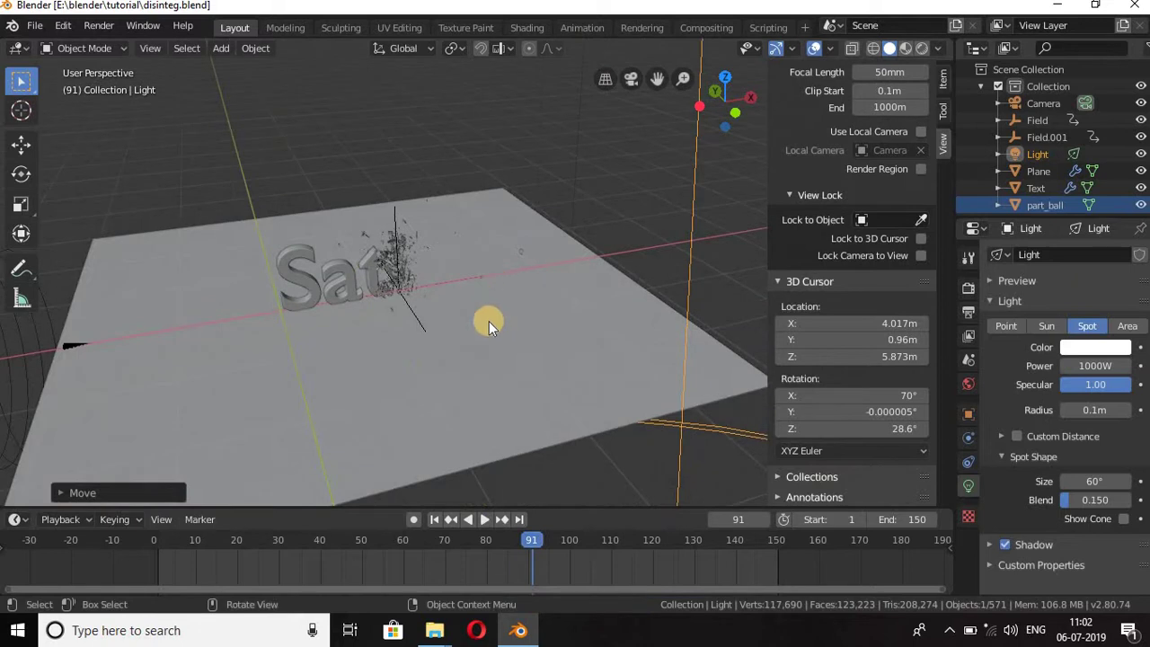
{"action": "scroll", "coordinate": [489, 321], "scroll_direction": "down", "scroll_amount": 3}
Give the Sathak text a new material, Material.001, with a dark red base colour.
{"action": "left_click", "coordinate": [350, 263]}
{"action": "left_click", "coordinate": [424, 265], "text": "shift"}
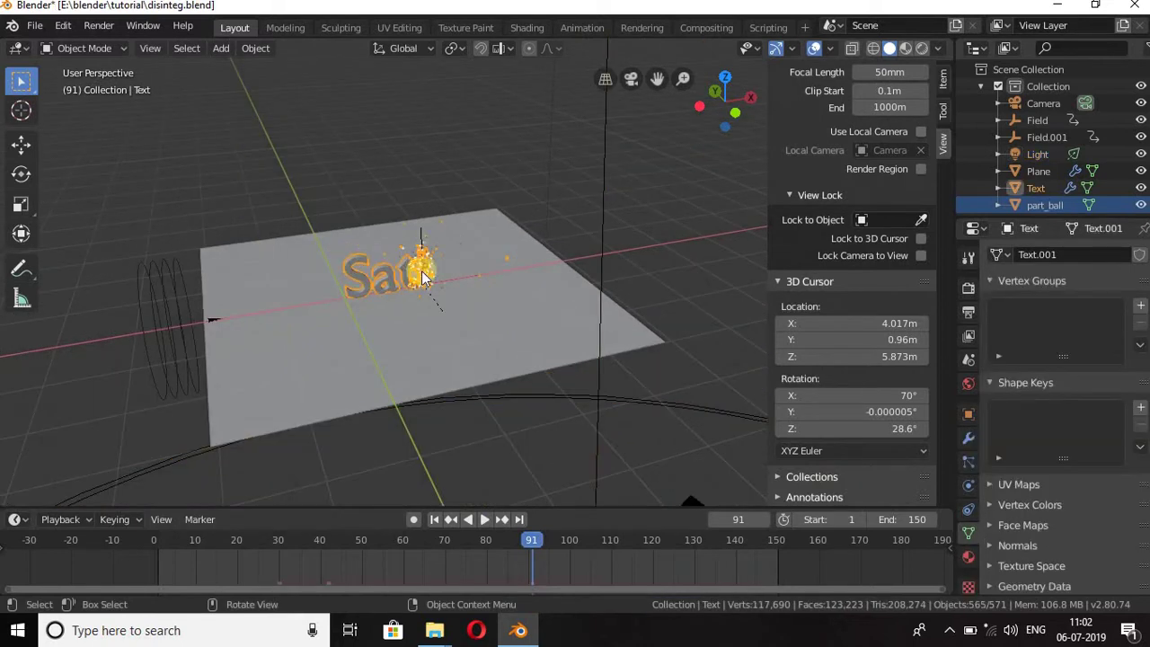
{"action": "left_click", "coordinate": [967, 556]}
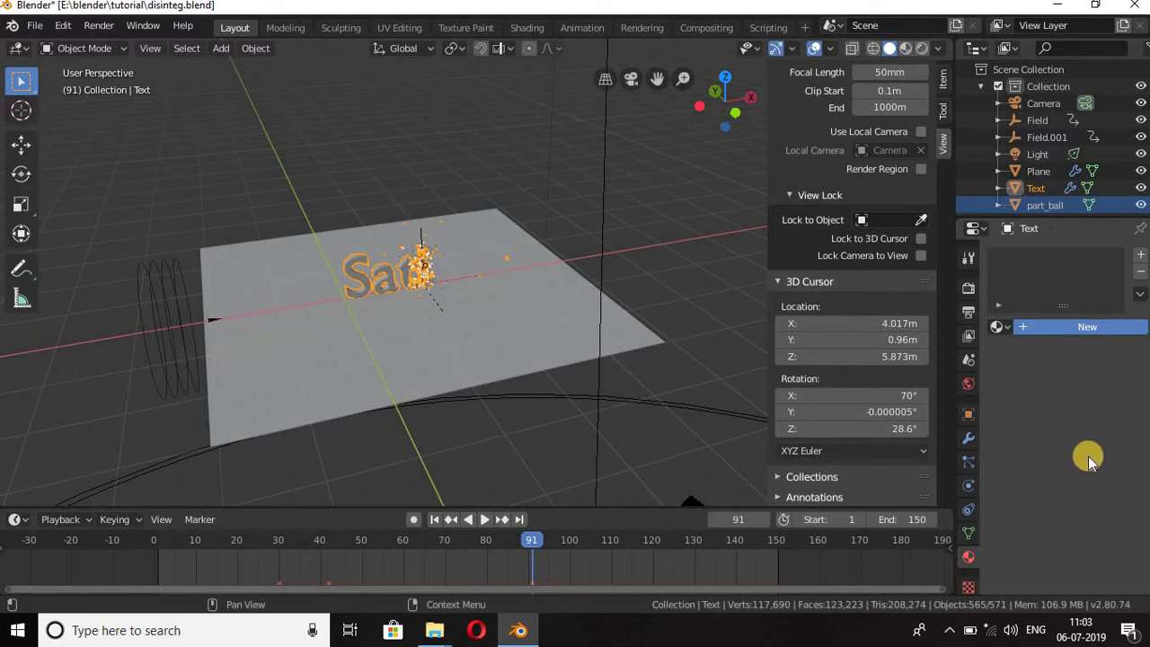
{"action": "left_click", "coordinate": [1078, 327]}
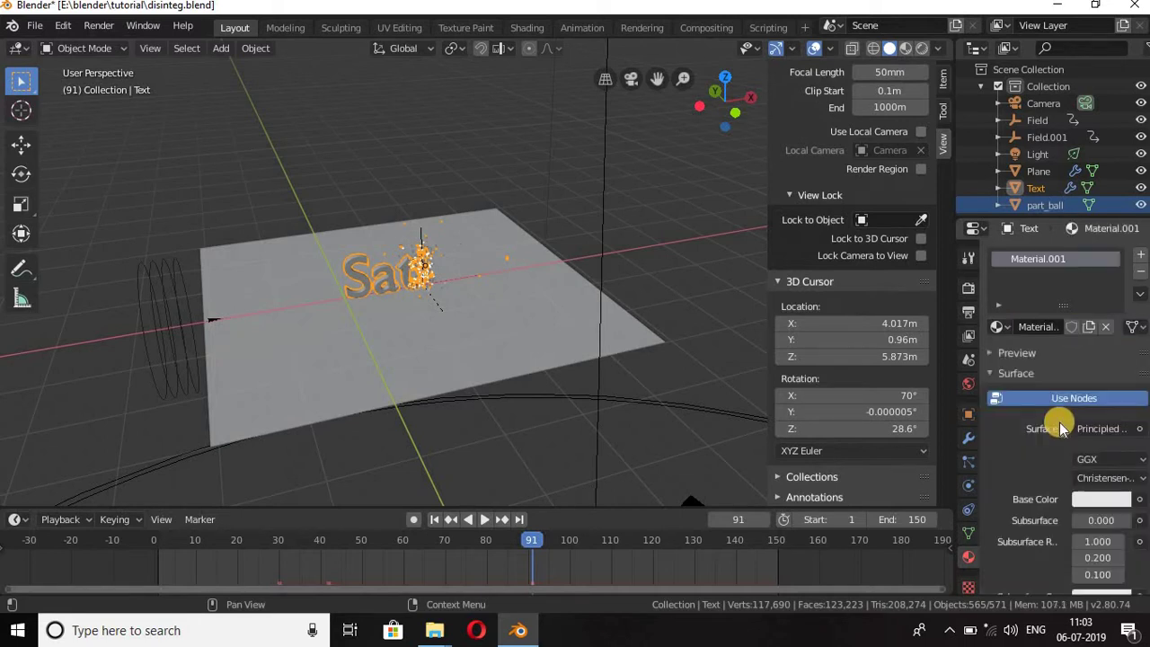
{"action": "left_click", "coordinate": [1120, 501]}
{"action": "left_click", "coordinate": [1046, 377]}
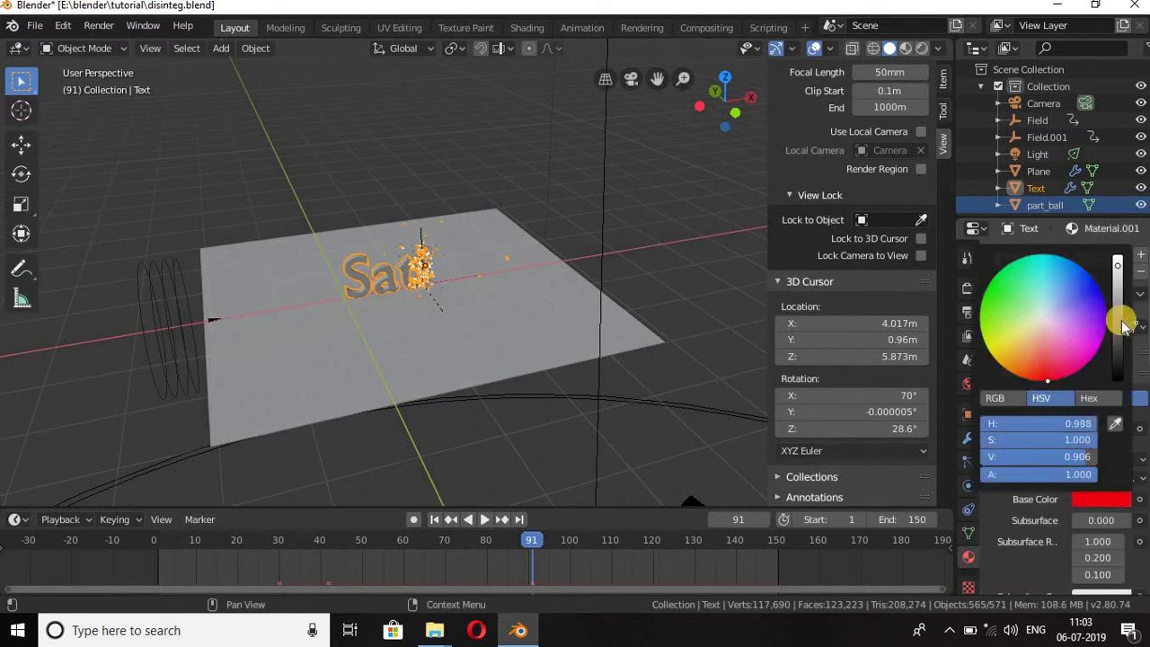
{"action": "left_click_drag", "start_coordinate": [1118, 323], "coordinate": [1118, 344]}
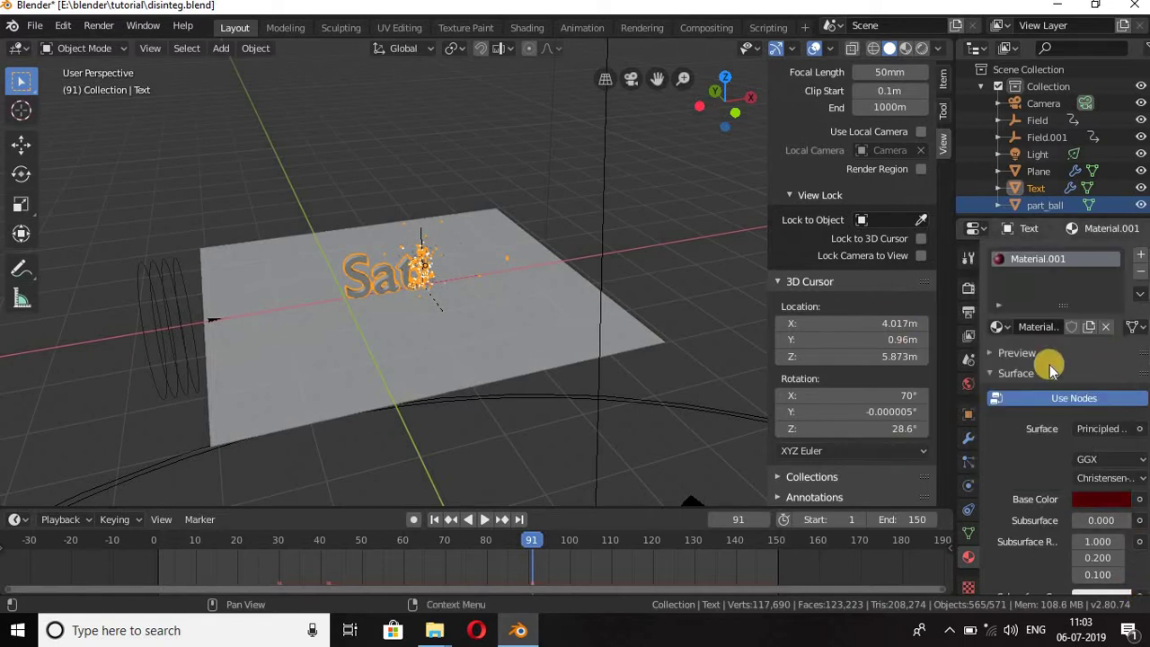
Darken the world background colour to black.
{"action": "left_click", "coordinate": [969, 384]}
{"action": "left_click", "coordinate": [1127, 368]}
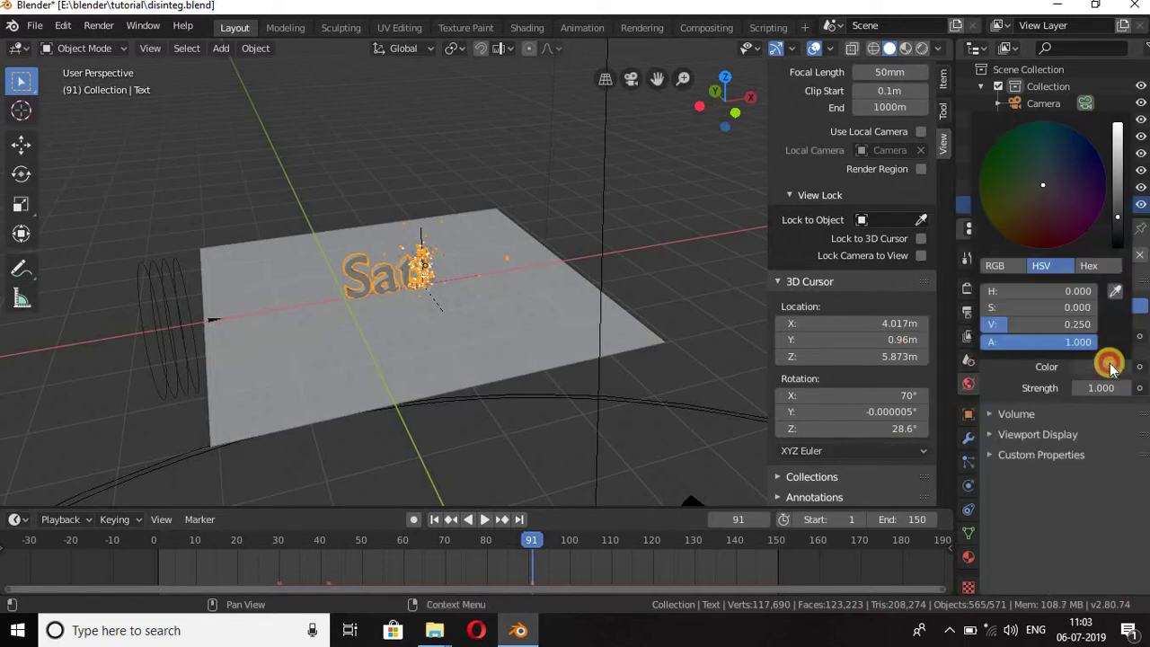
{"action": "left_click_drag", "start_coordinate": [1114, 225], "coordinate": [1119, 261]}
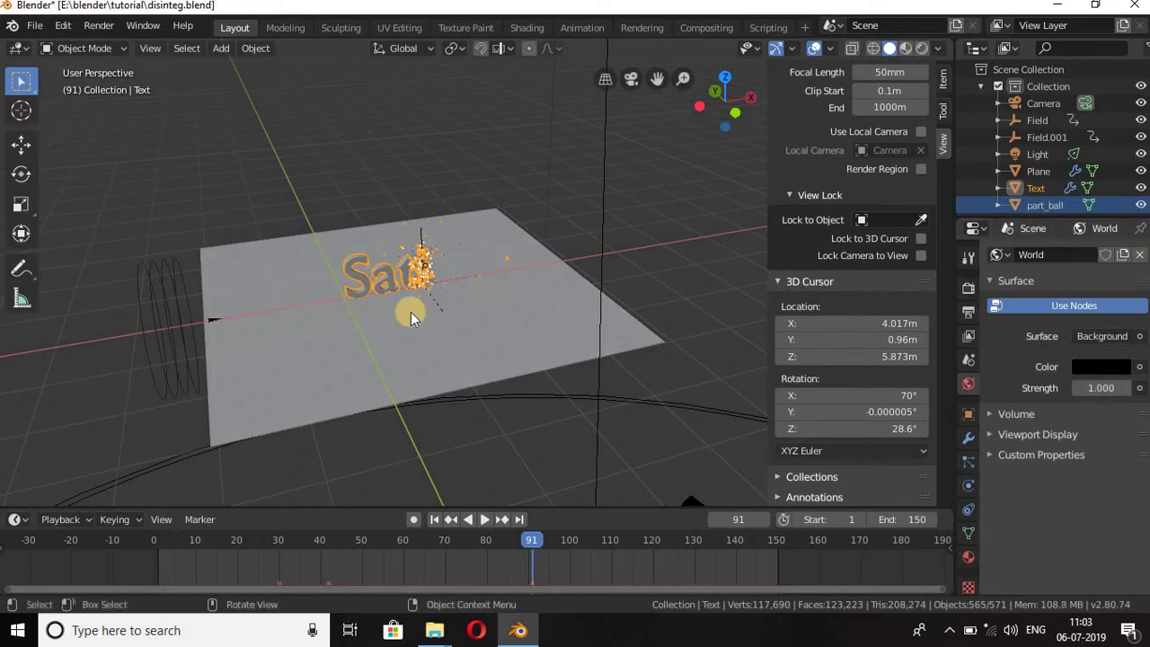
{"action": "scroll", "coordinate": [430, 315], "scroll_direction": "up", "scroll_amount": 3}
Save the file and preview the camera view in Rendered shading.
{"action": "key", "text": "ctrl+s"}
{"action": "key", "text": "KP_0"}
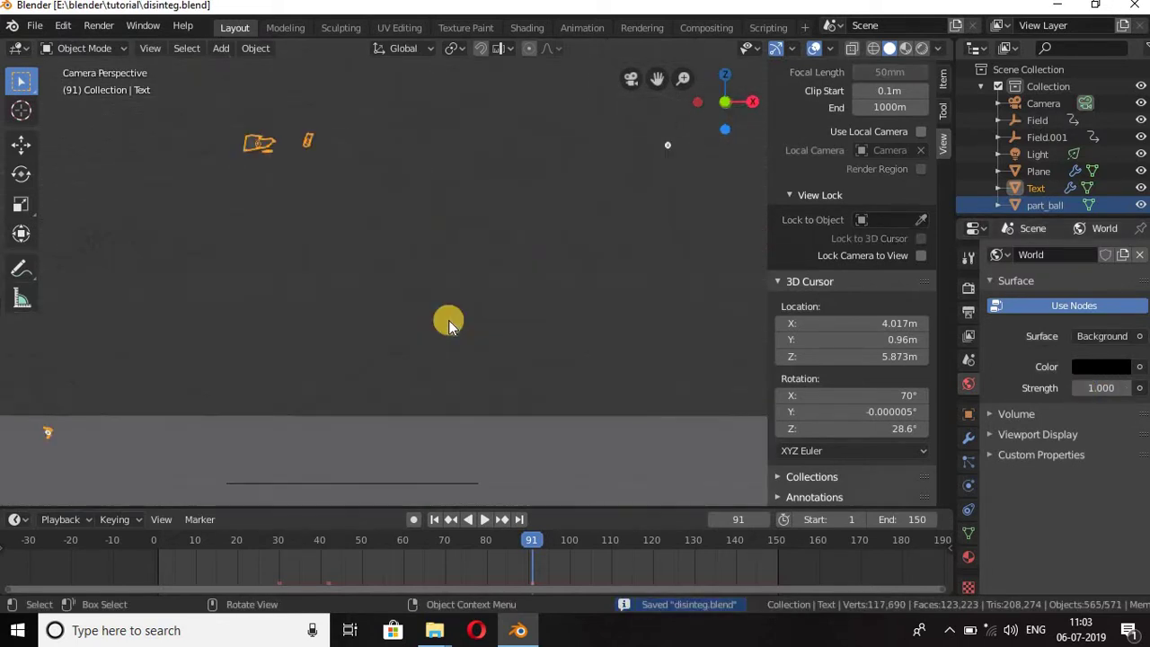
{"action": "scroll", "coordinate": [413, 322], "scroll_direction": "up", "scroll_amount": 4}
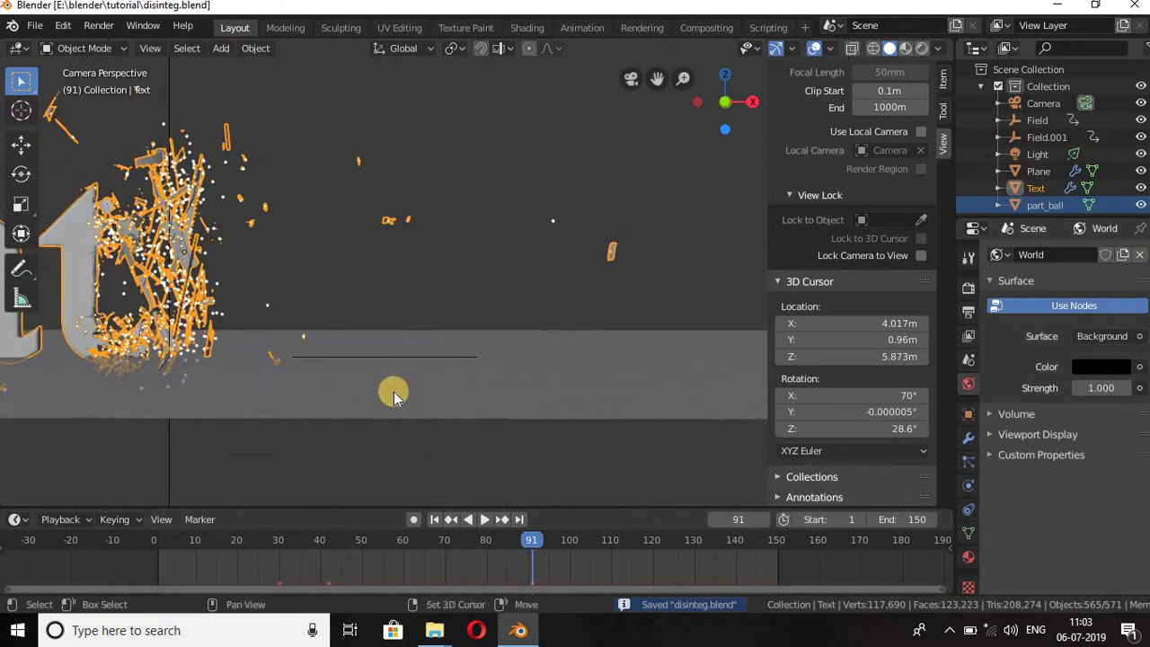
{"action": "middle_click_drag", "start_coordinate": [394, 396], "coordinate": [488, 422], "text": "shift"}
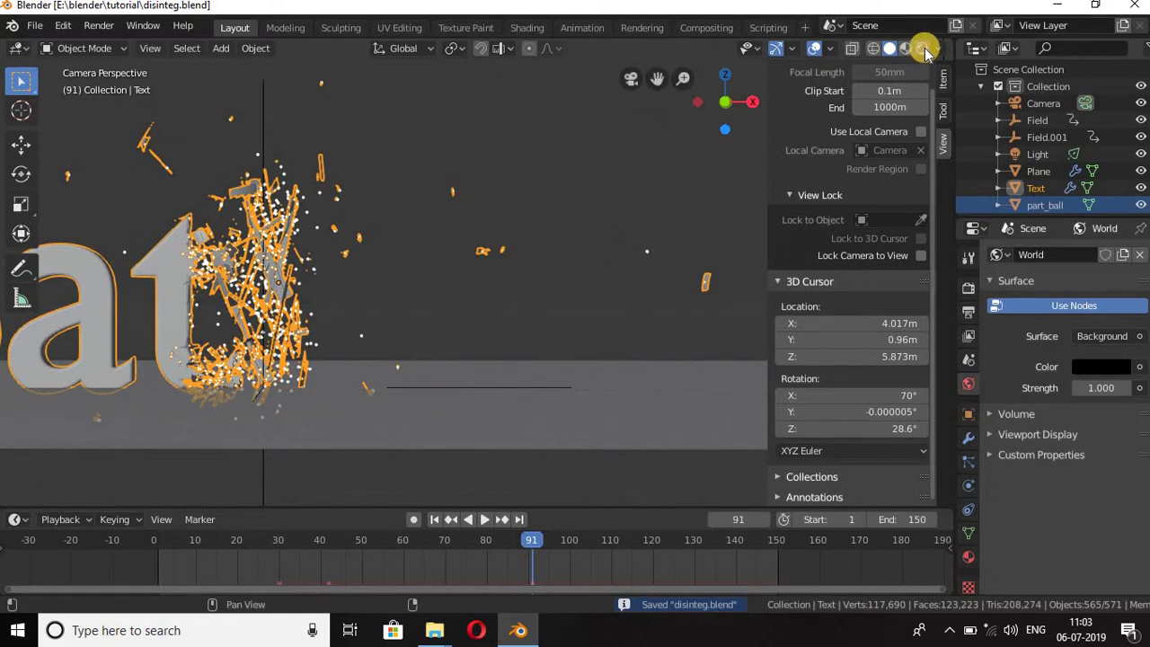
{"action": "left_click", "coordinate": [922, 49]}
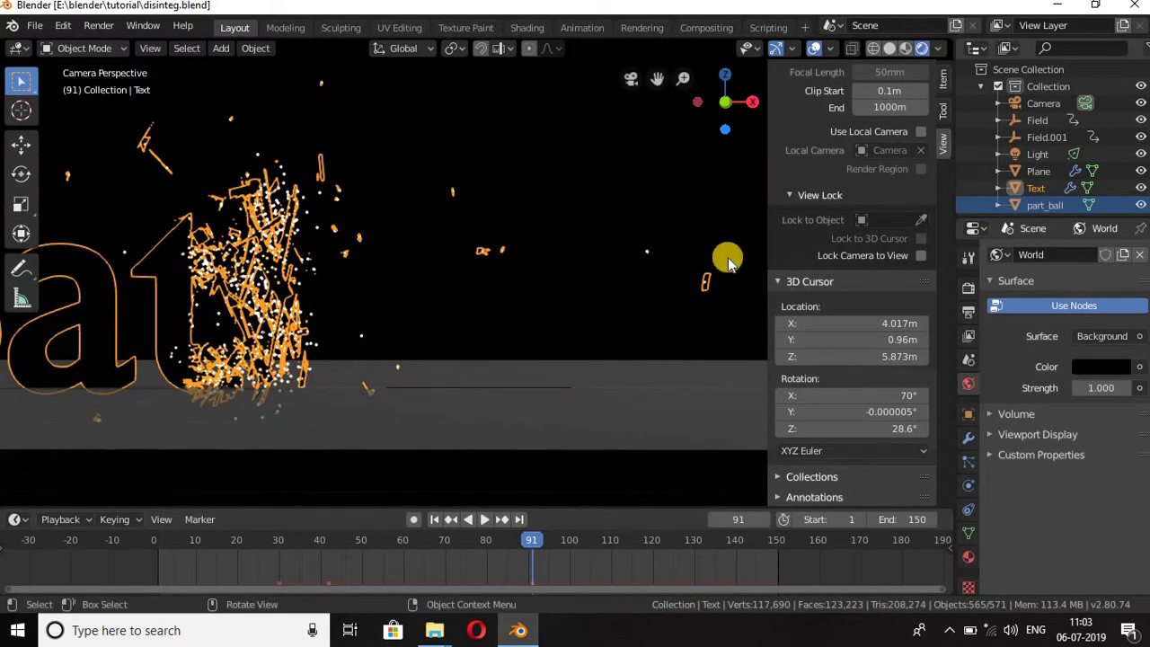
Review the text's material settings and orbit around the rendered red text and plane.
{"action": "left_click", "coordinate": [967, 556]}
{"action": "scroll", "coordinate": [1026, 465], "scroll_direction": "down", "scroll_amount": 3}
{"action": "scroll", "coordinate": [1024, 460], "scroll_direction": "down", "scroll_amount": 1}
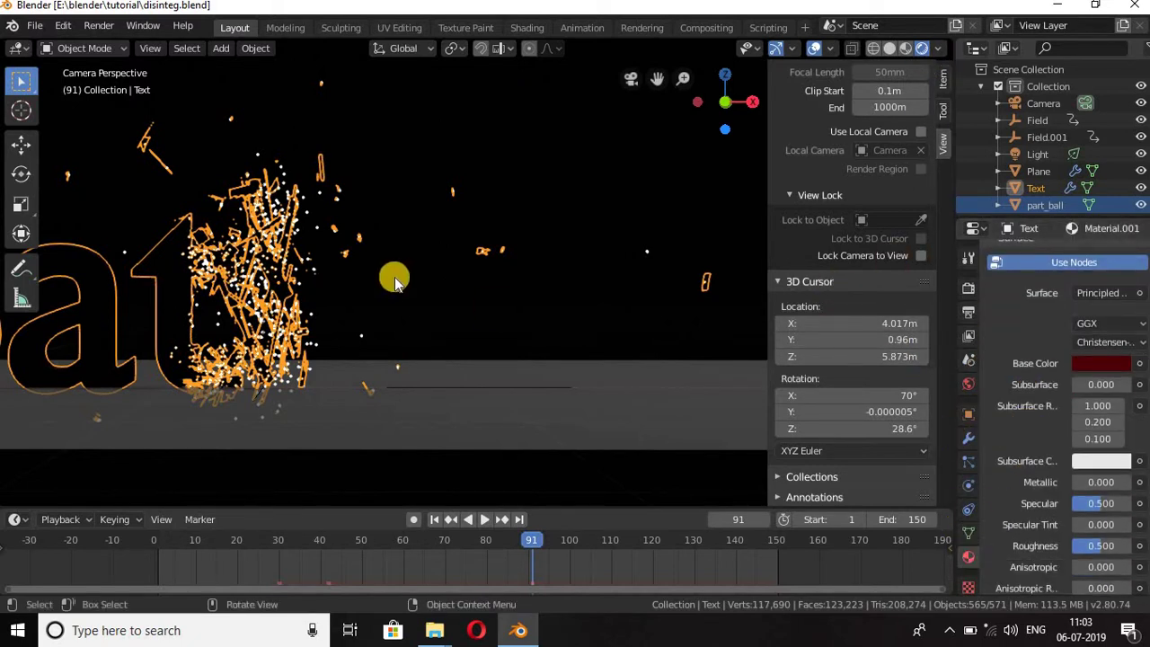
{"action": "scroll", "coordinate": [395, 283], "scroll_direction": "down", "scroll_amount": 5}
{"action": "scroll", "coordinate": [404, 299], "scroll_direction": "down", "scroll_amount": 1}
{"action": "scroll", "coordinate": [406, 299], "scroll_direction": "up", "scroll_amount": 3}
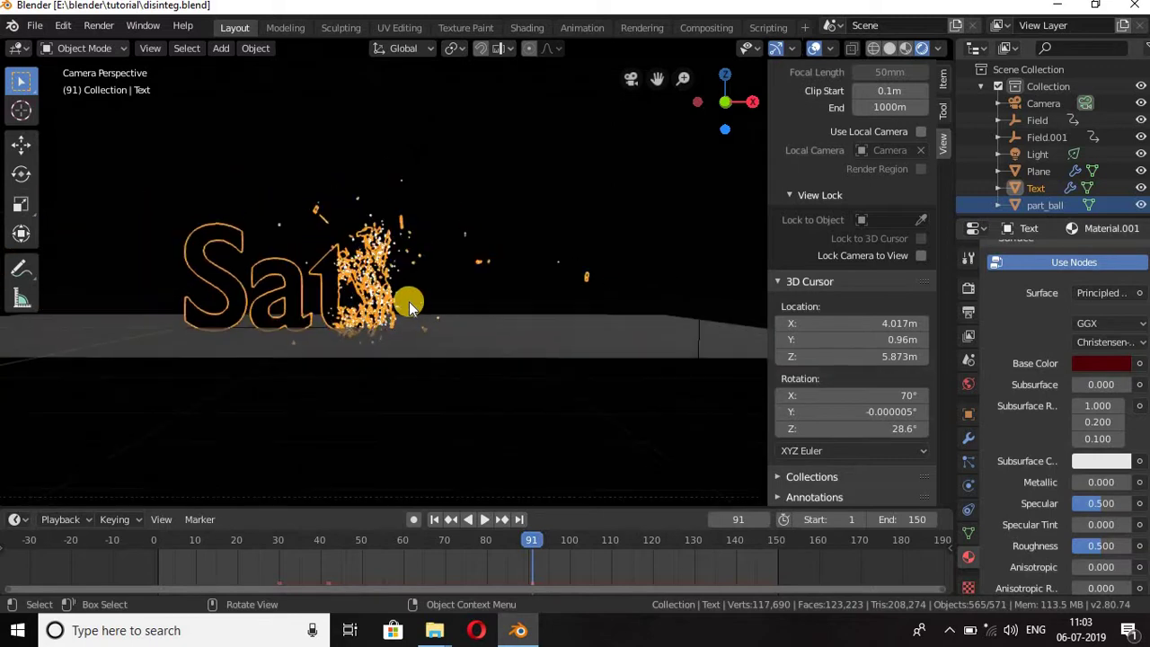
{"action": "middle_click_drag", "start_coordinate": [405, 303], "coordinate": [370, 332]}
{"action": "scroll", "coordinate": [392, 312], "scroll_direction": "up", "scroll_amount": 2}
{"action": "scroll", "coordinate": [392, 312], "scroll_direction": "down", "scroll_amount": 5}
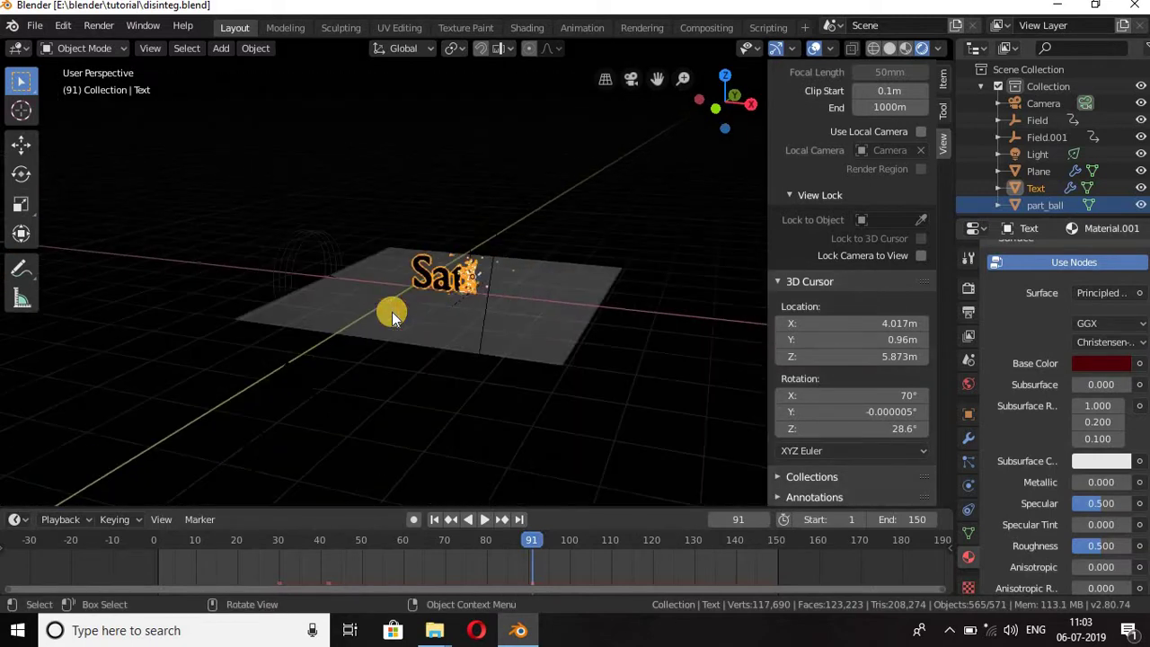
{"action": "scroll", "coordinate": [392, 312], "scroll_direction": "up", "scroll_amount": 1}
{"action": "scroll", "coordinate": [391, 312], "scroll_direction": "up", "scroll_amount": 2}
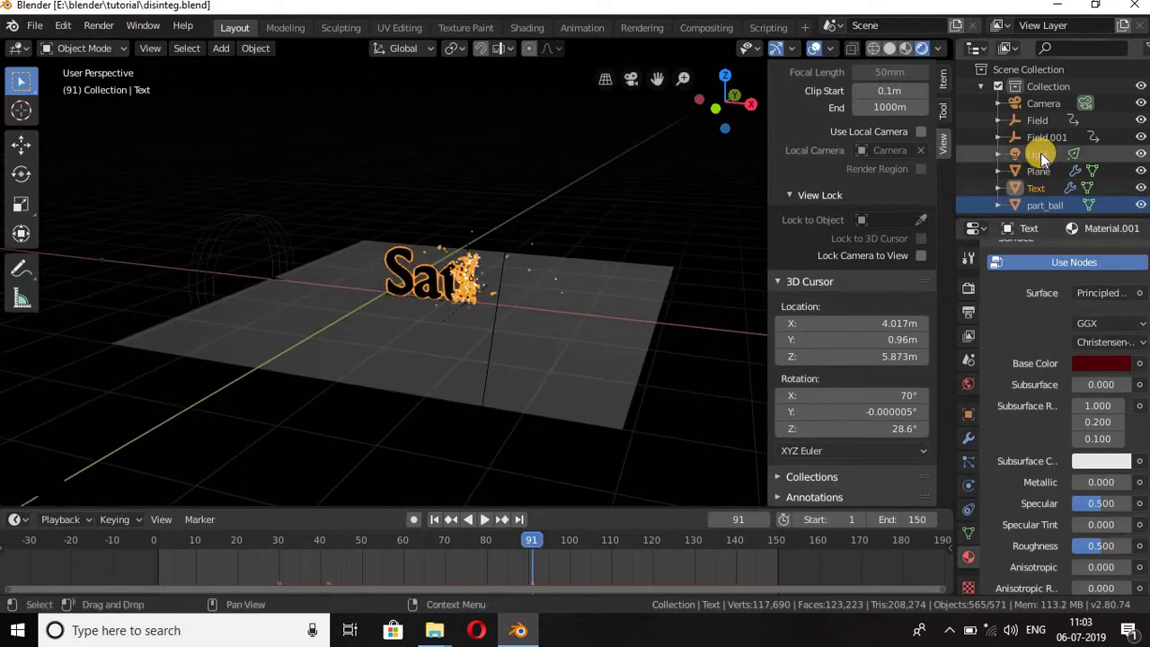
Raise the spot light's power to 5000W, then to 10000W.
{"action": "left_click", "coordinate": [1039, 153]}
{"action": "left_click", "coordinate": [1091, 363]}
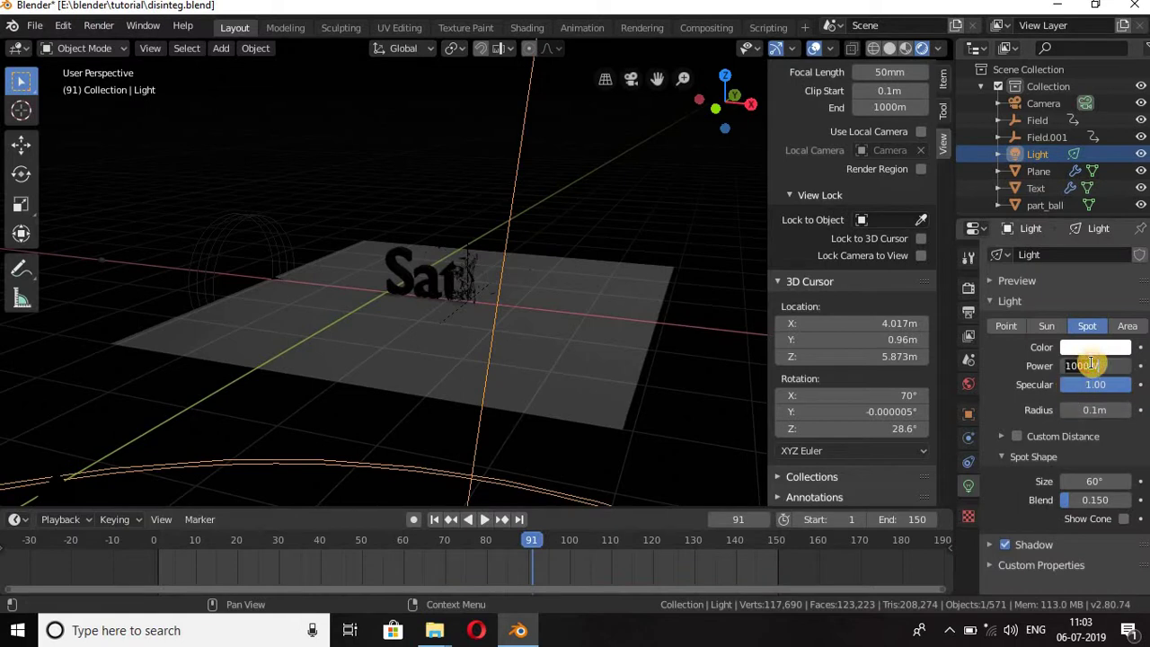
{"action": "key", "text": "Return"}
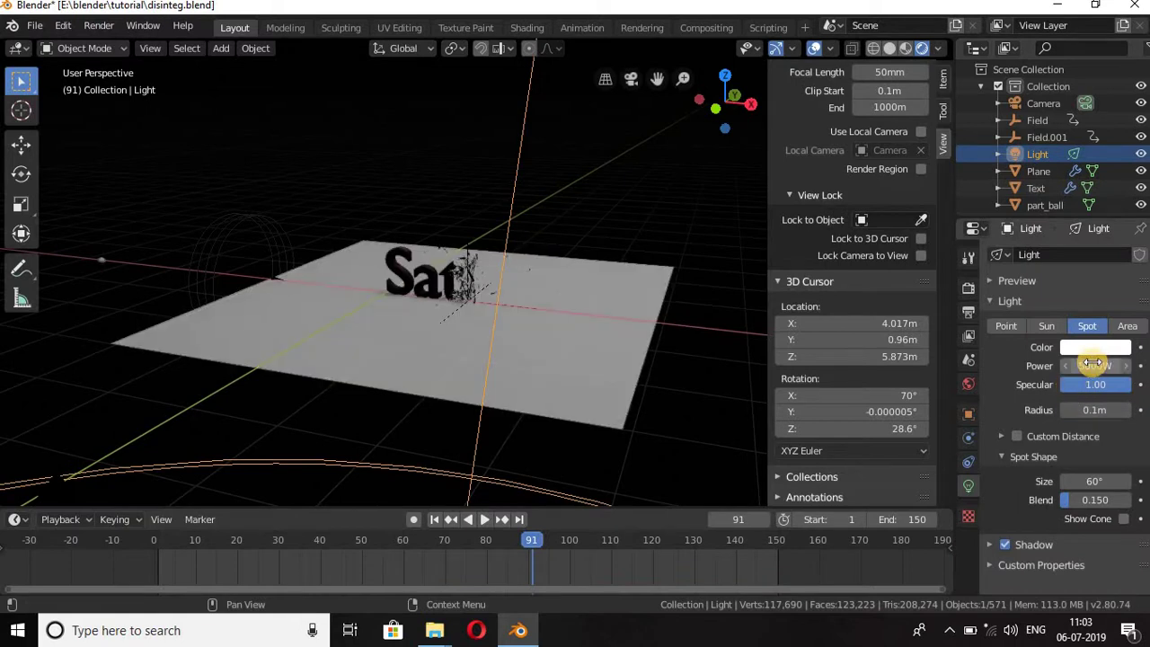
{"action": "left_click", "coordinate": [1098, 363]}
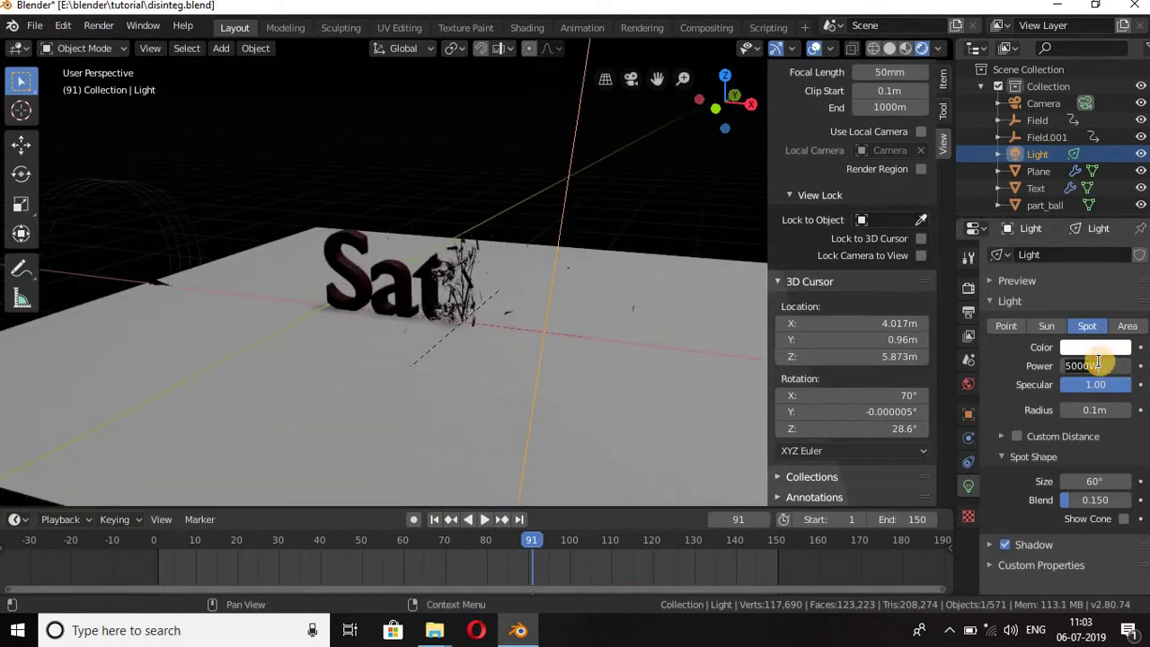
{"action": "key", "text": "Return"}
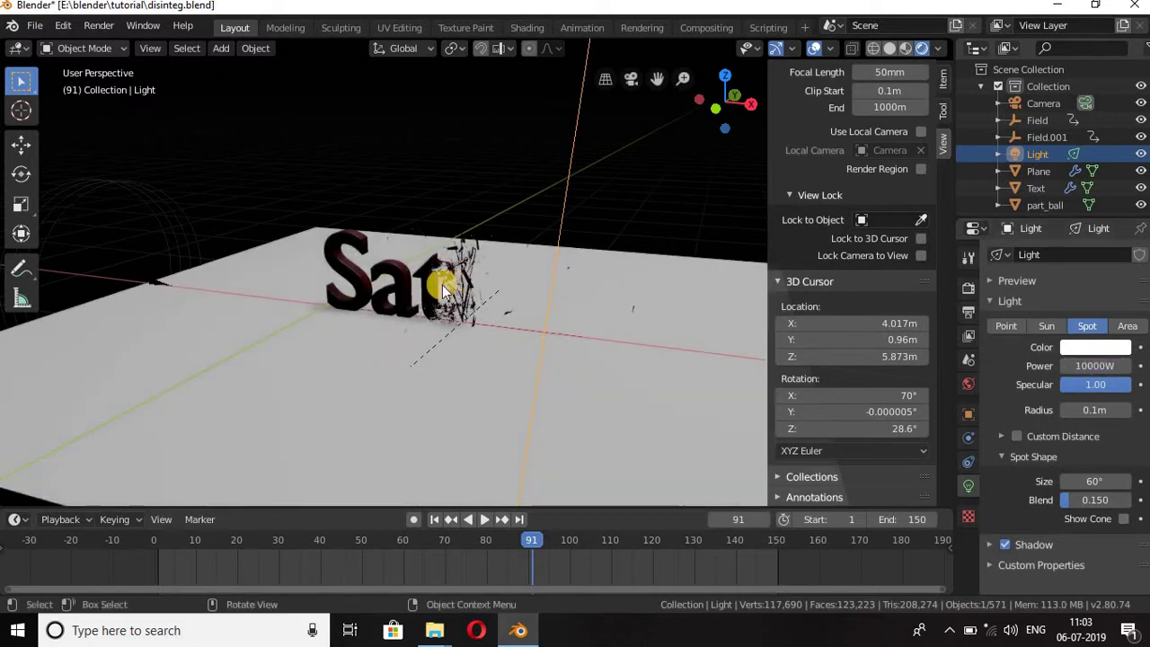
{"action": "scroll", "coordinate": [442, 285], "scroll_direction": "down", "scroll_amount": 5}
{"action": "mouse_move", "coordinate": [450, 286]}
{"action": "middle_mouse_down"}
{"action": "mouse_move", "coordinate": [432, 266]}
{"action": "mouse_move", "coordinate": [435, 227]}
{"action": "middle_mouse_up"}
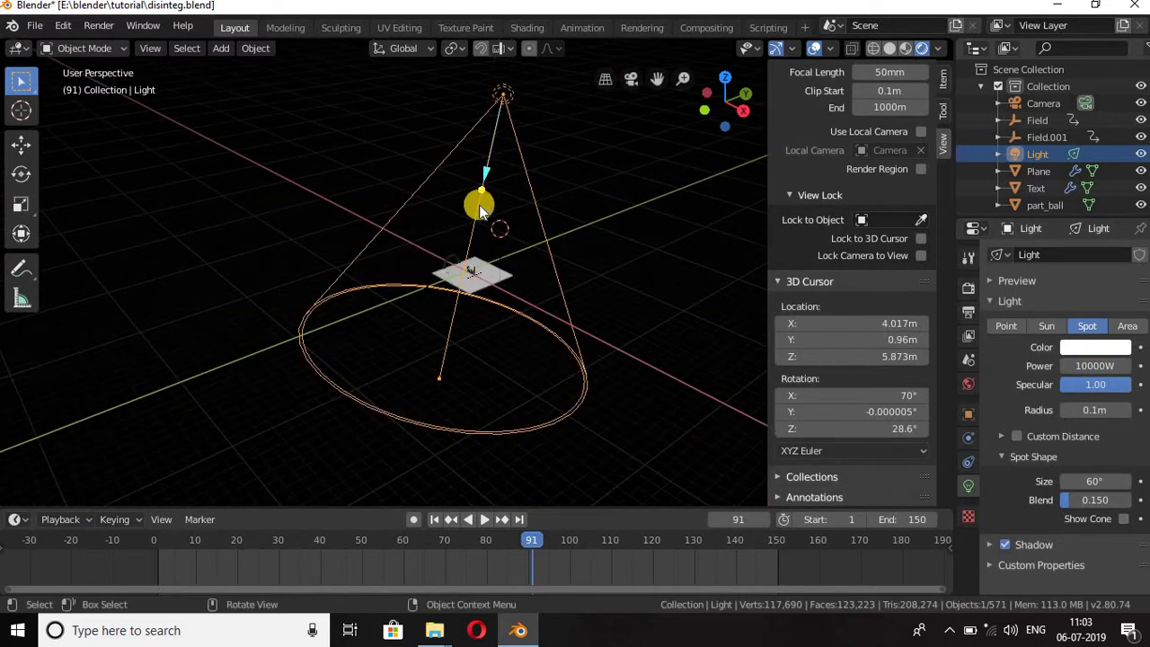
Move the spot light along Y, tilt it around X, and return to camera view.
{"action": "key", "text": "g"}
{"action": "key", "text": "y"}
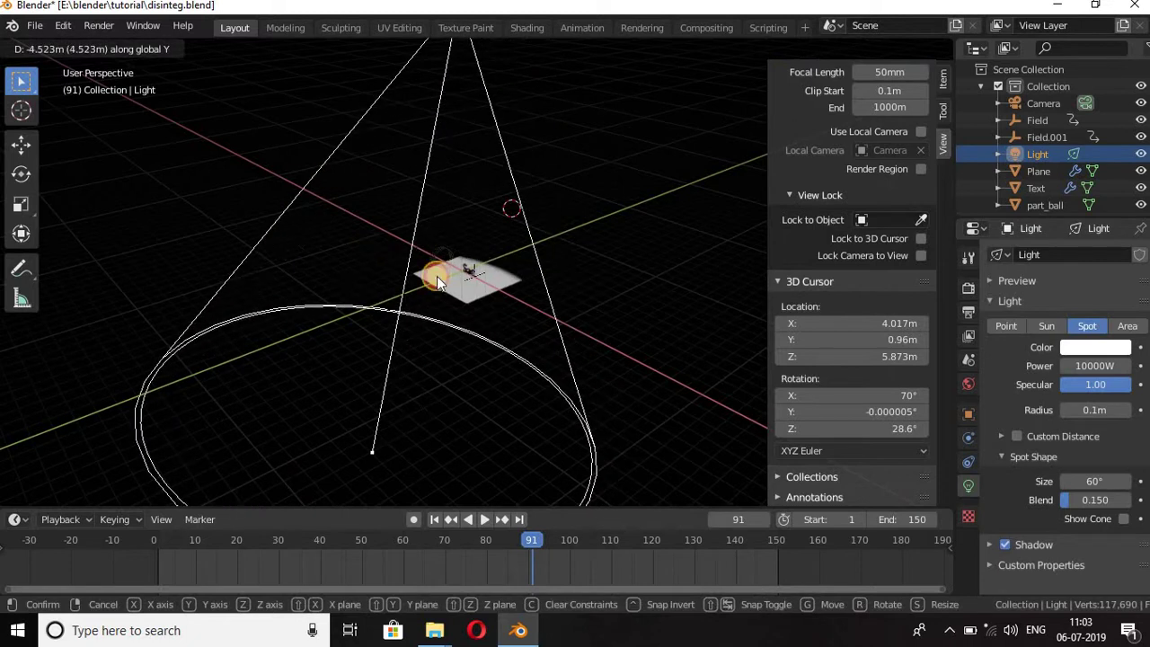
{"action": "left_click", "coordinate": [563, 314]}
{"action": "key", "text": "r"}
{"action": "key", "text": "x"}
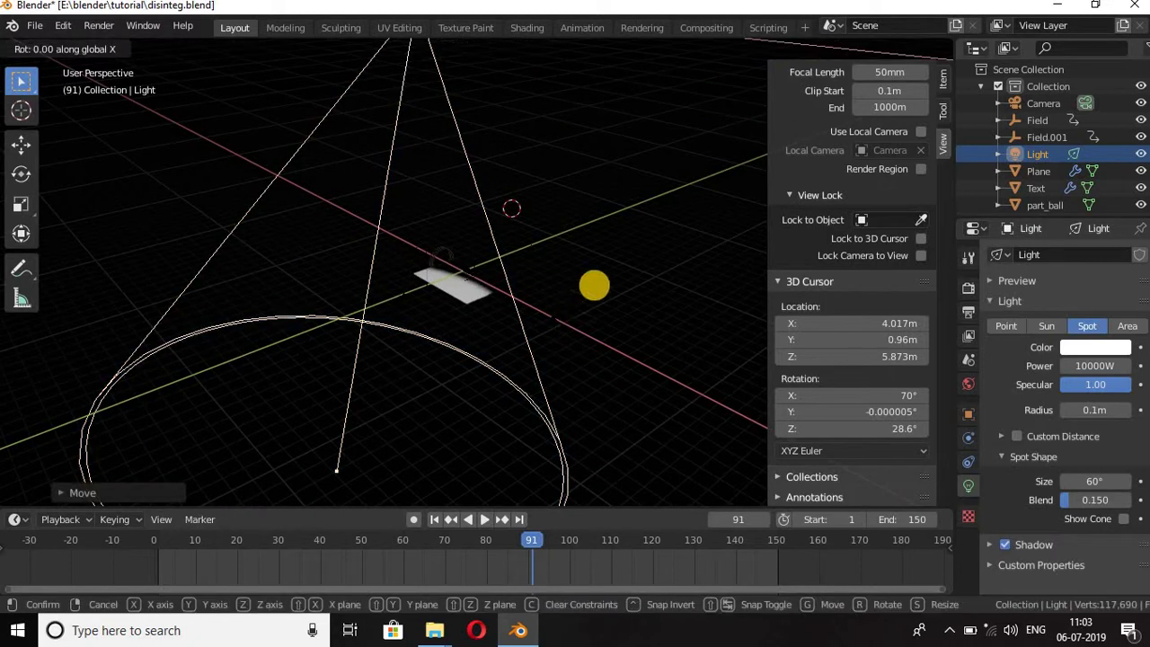
{"action": "left_click", "coordinate": [627, 281]}
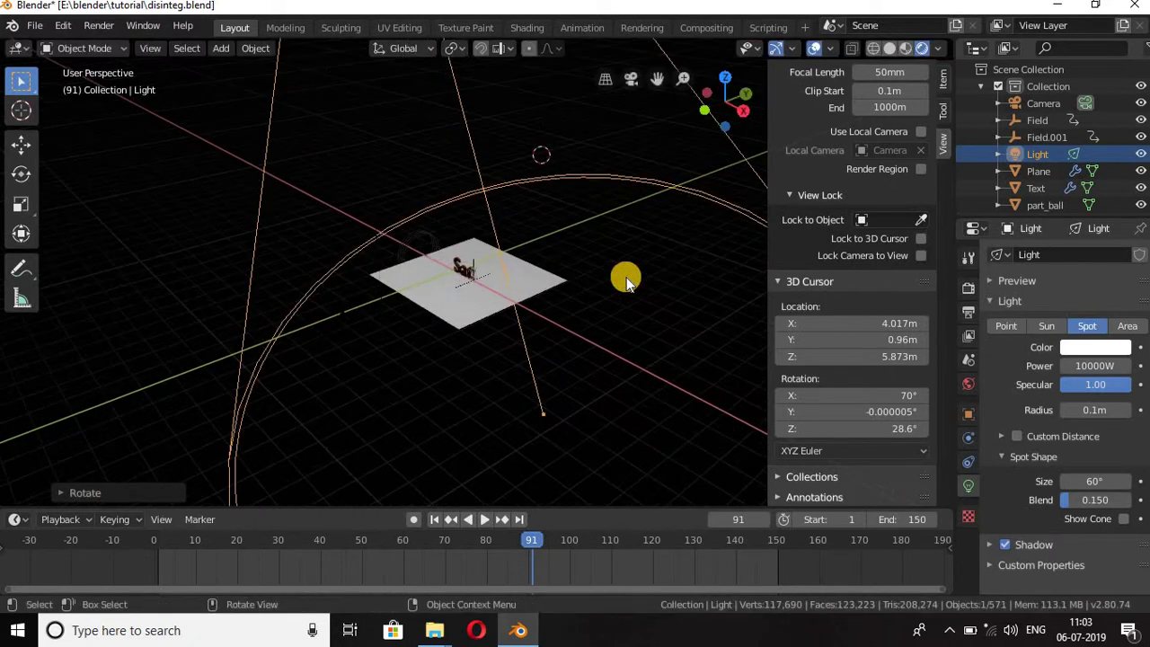
{"action": "key", "text": "KP_0"}
{"action": "scroll", "coordinate": [436, 325], "scroll_direction": "up", "scroll_amount": 2}
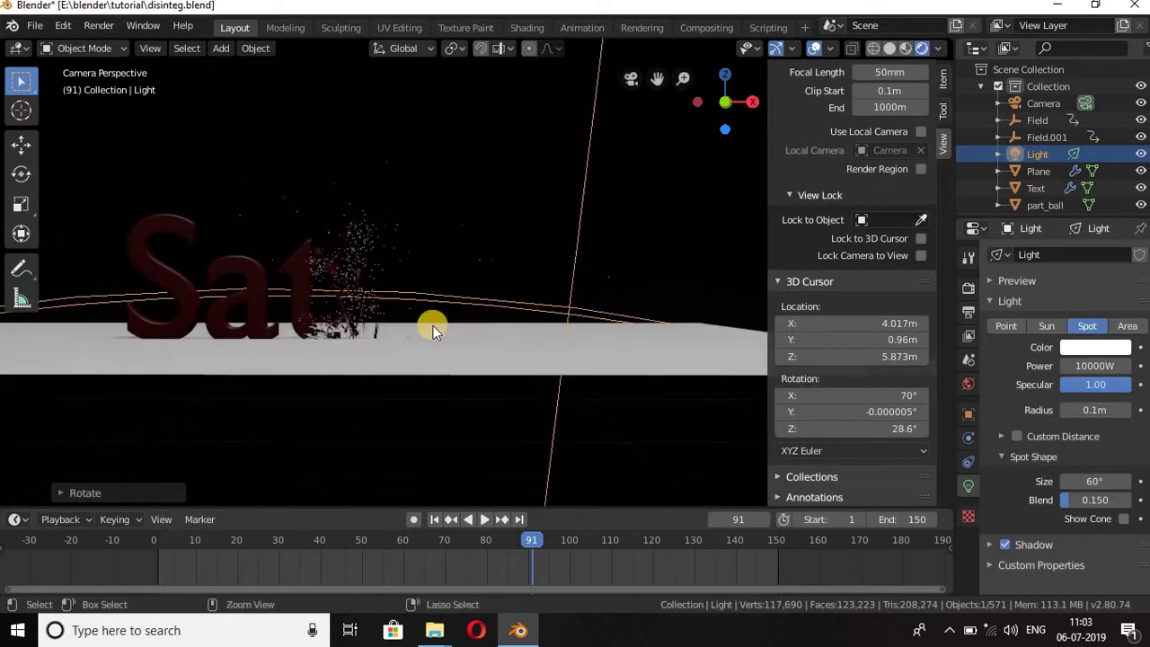
Save disinteg.blend, switch to Solid shading, and play the animation from frame 28.
{"action": "key", "text": "ctrl+s"}
{"action": "scroll", "coordinate": [374, 316], "scroll_direction": "up", "scroll_amount": 2}
{"action": "scroll", "coordinate": [465, 312], "scroll_direction": "up", "scroll_amount": 1}
{"action": "scroll", "coordinate": [465, 312], "scroll_direction": "up", "scroll_amount": 1}
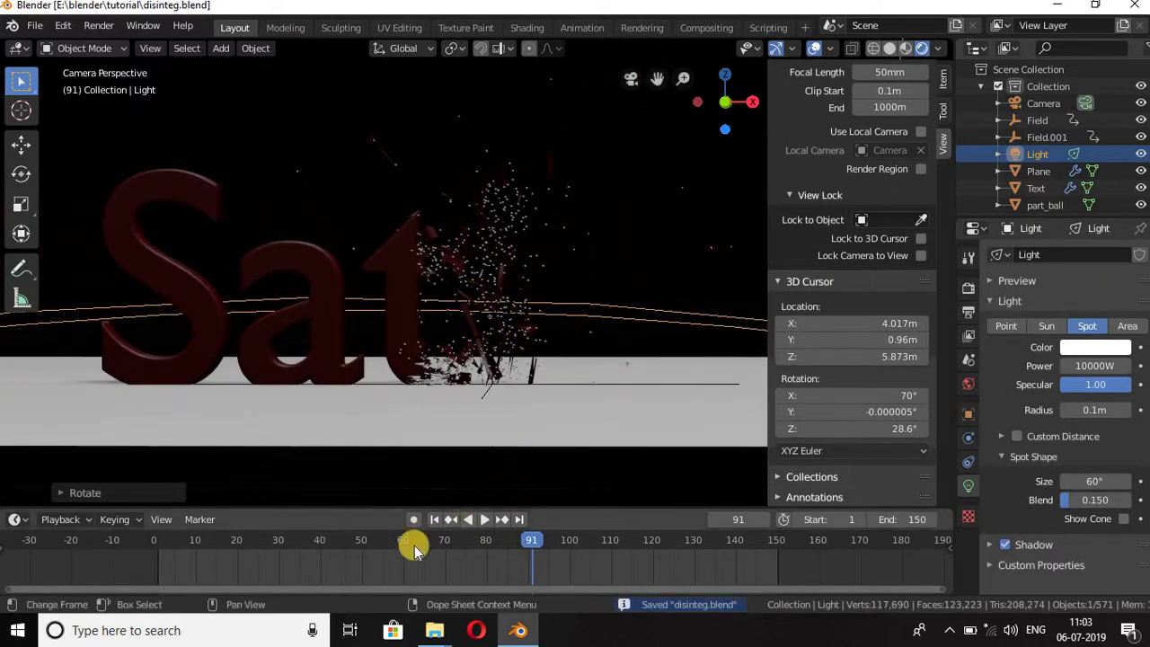
{"action": "scroll", "coordinate": [501, 383], "scroll_direction": "down", "scroll_amount": 1}
{"action": "scroll", "coordinate": [502, 383], "scroll_direction": "down", "scroll_amount": 1}
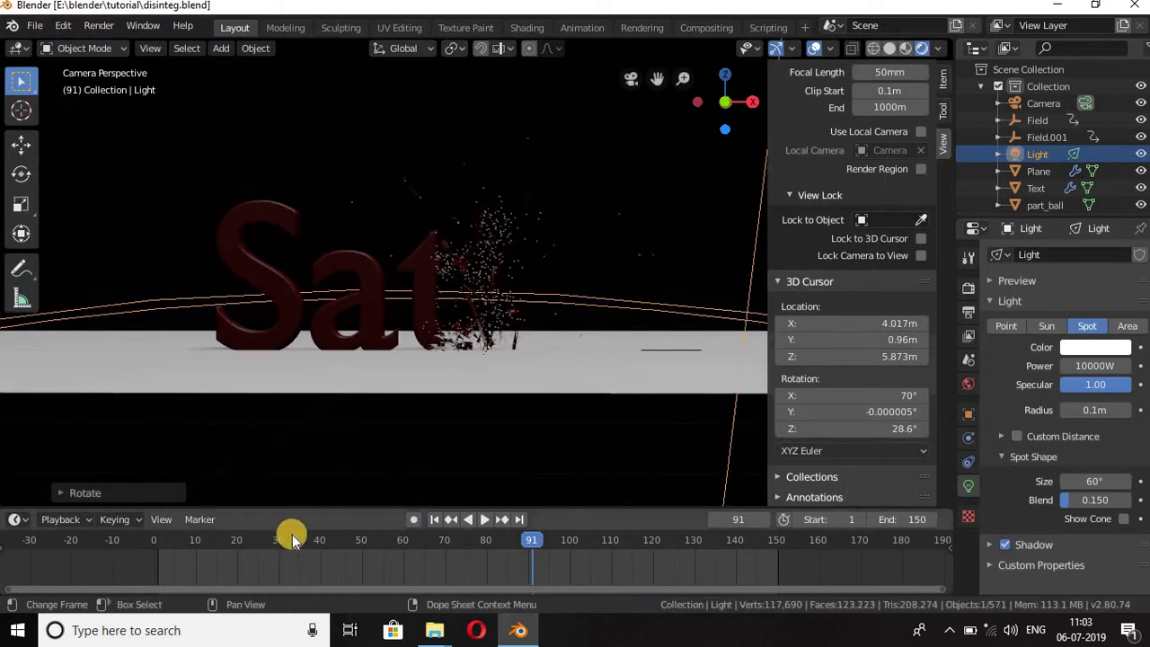
{"action": "left_click", "coordinate": [889, 49]}
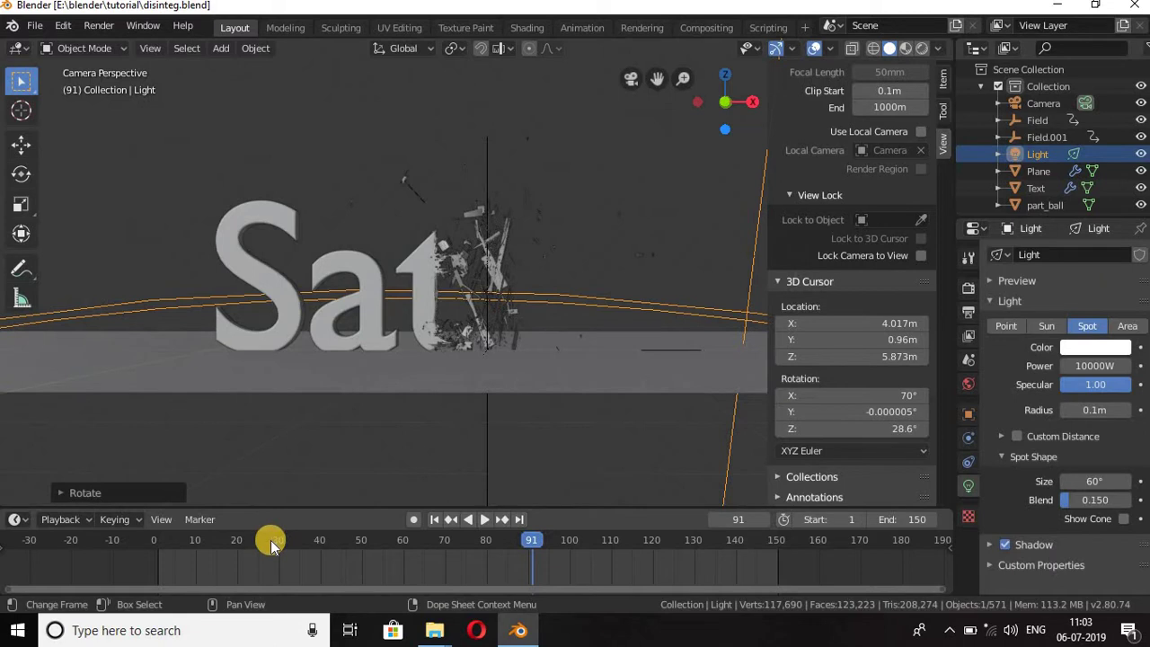
{"action": "left_click", "coordinate": [271, 540]}
{"action": "key", "text": "space"}
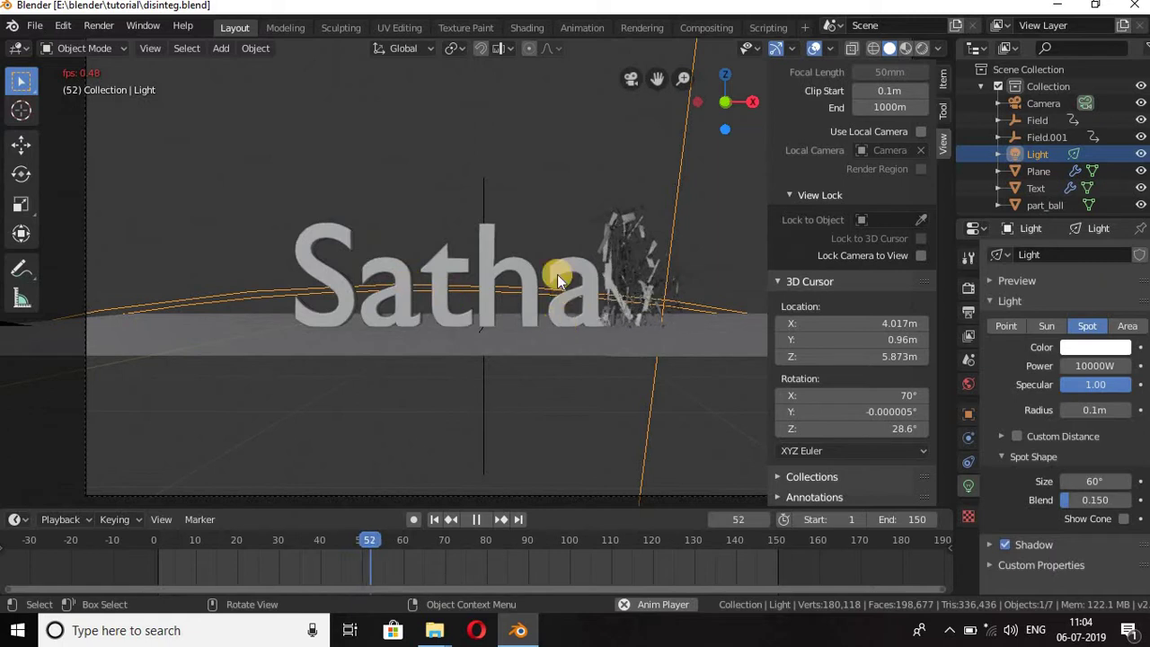
Stop playback and select Field.001 to show its Physics settings.
{"action": "key", "text": "space"}
{"action": "key", "text": "KP_0"}
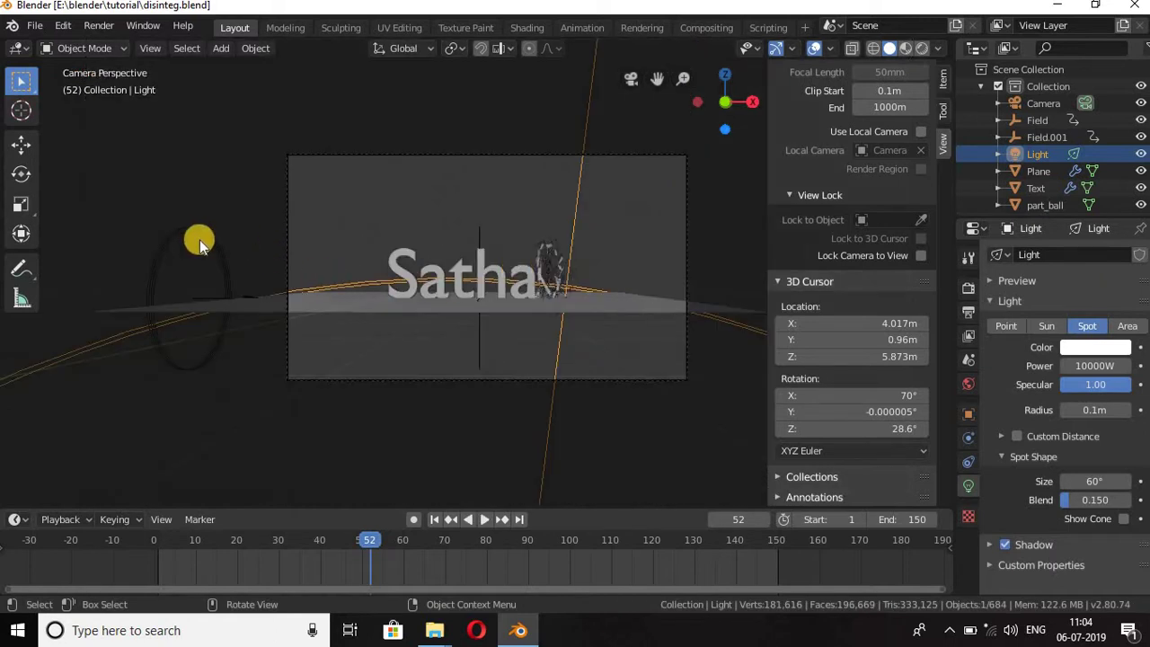
{"action": "left_click", "coordinate": [200, 239]}
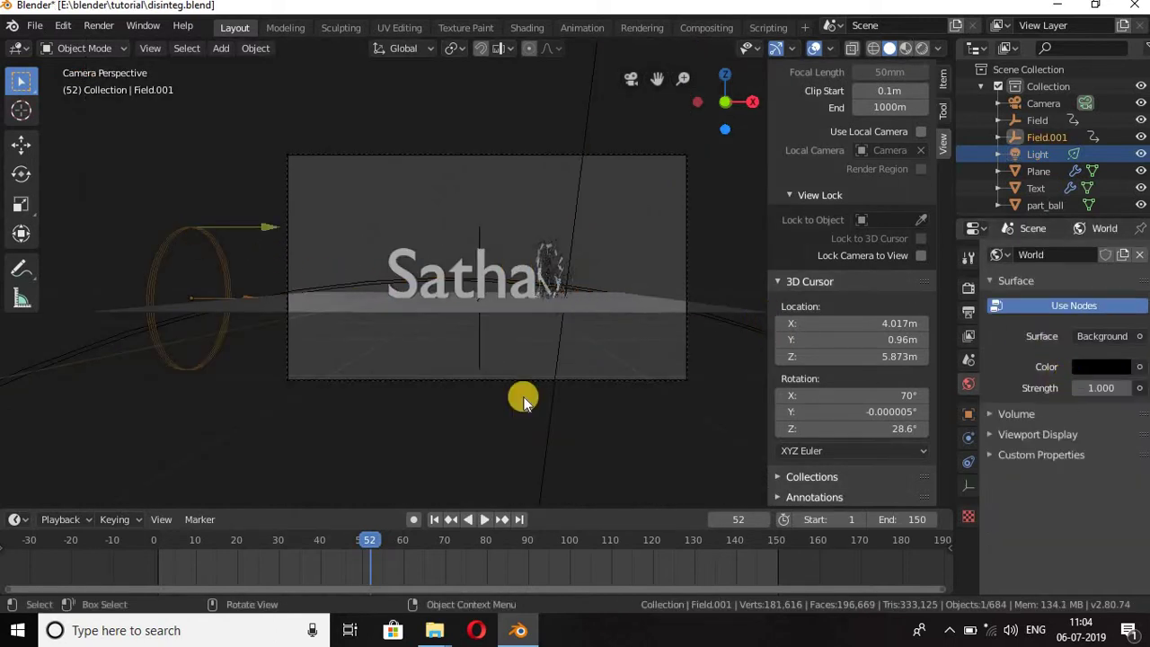
{"action": "scroll", "coordinate": [385, 326], "scroll_direction": "down", "scroll_amount": 1}
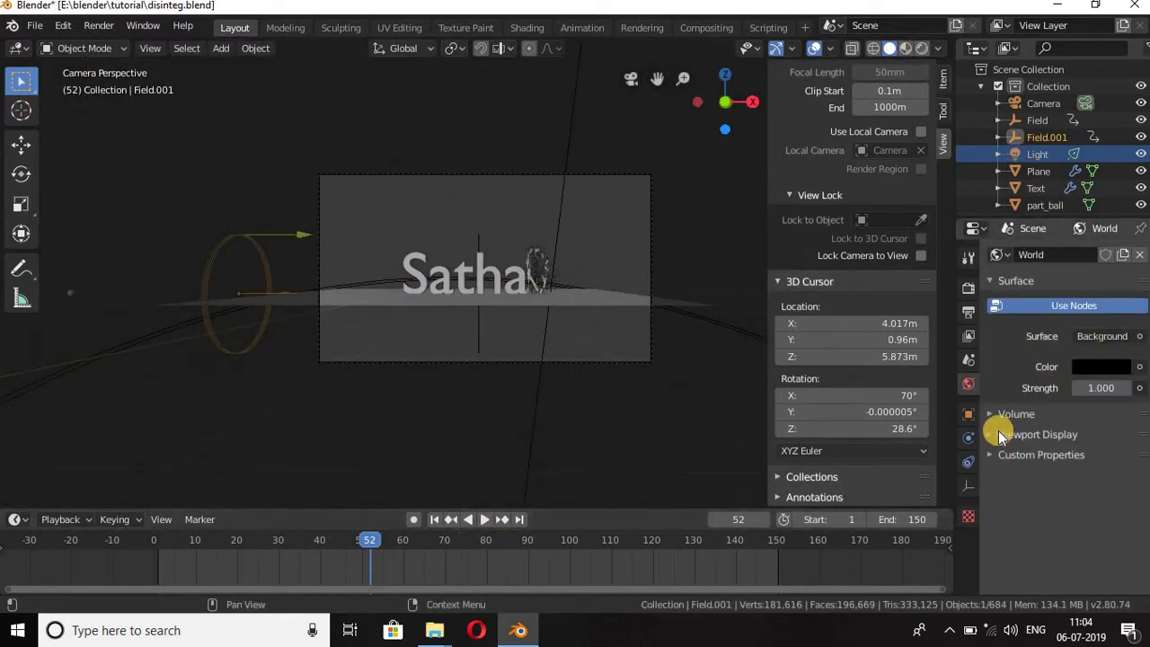
{"action": "left_click", "coordinate": [968, 438]}
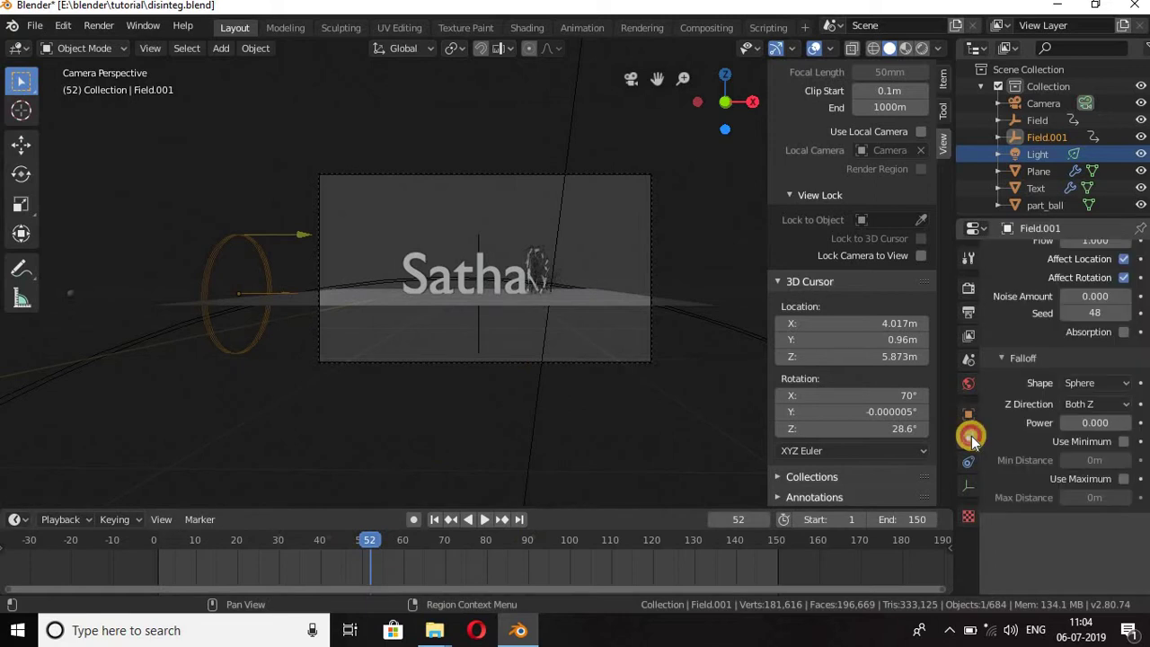
Keyframe the wind Strength at 6 on frame 91, then replay from frame 51.
{"action": "left_click", "coordinate": [531, 542]}
{"action": "key", "text": "space"}
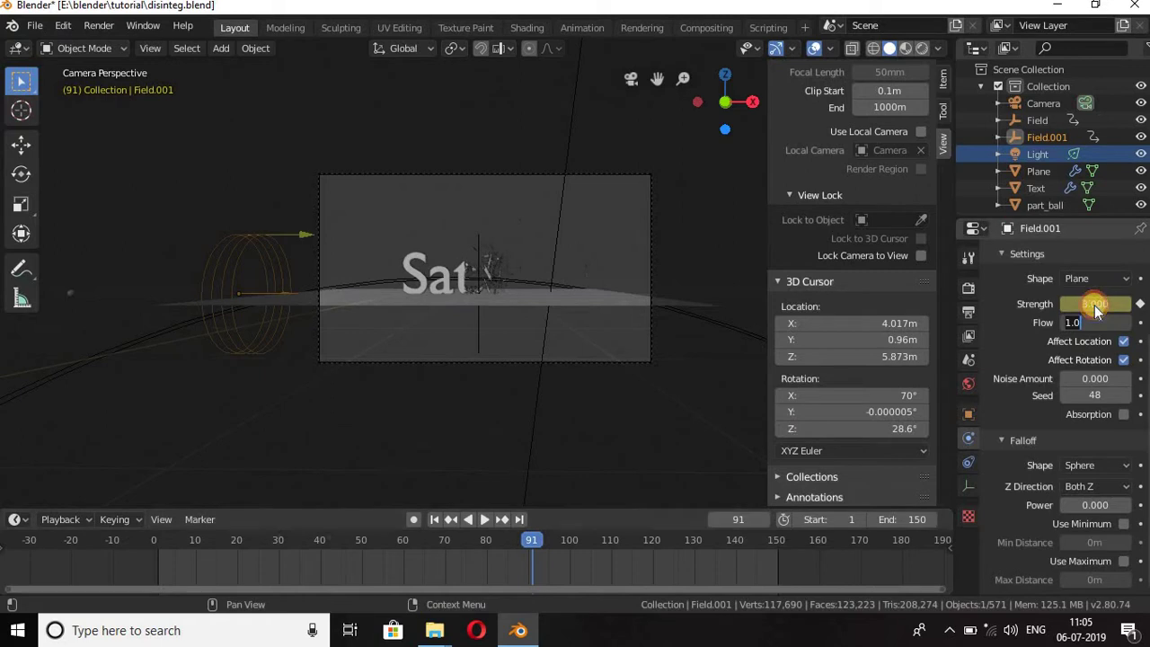
{"action": "left_click", "coordinate": [1090, 310]}
{"action": "left_click", "coordinate": [1090, 308]}
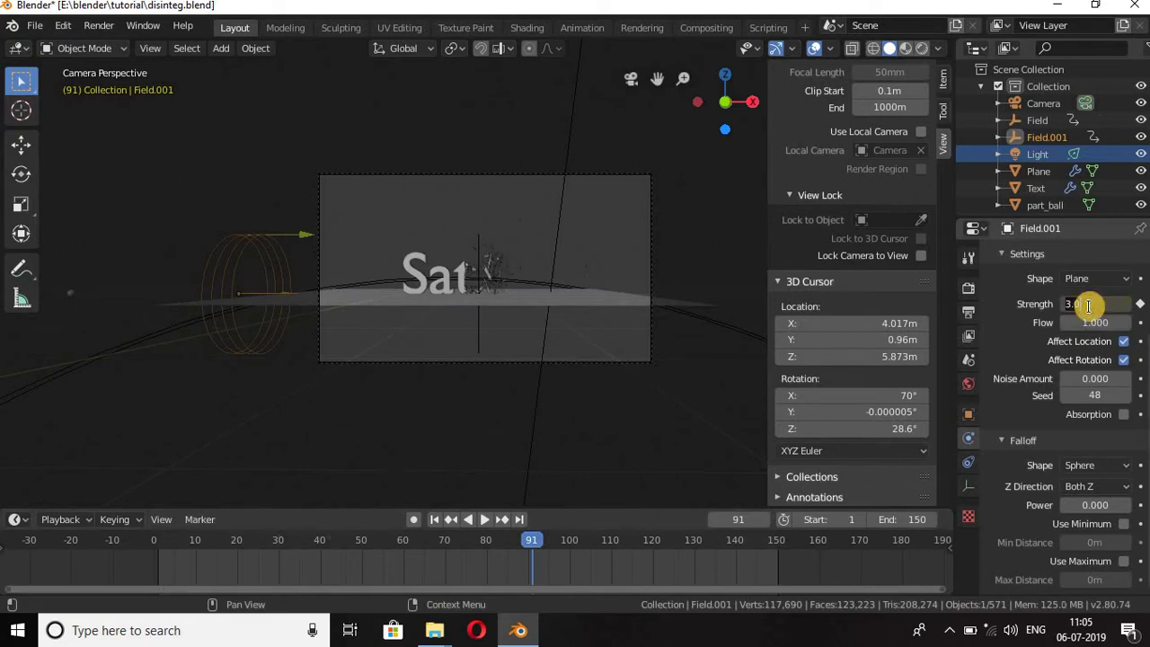
{"action": "type", "text": "6"}
{"action": "key", "text": "Return"}
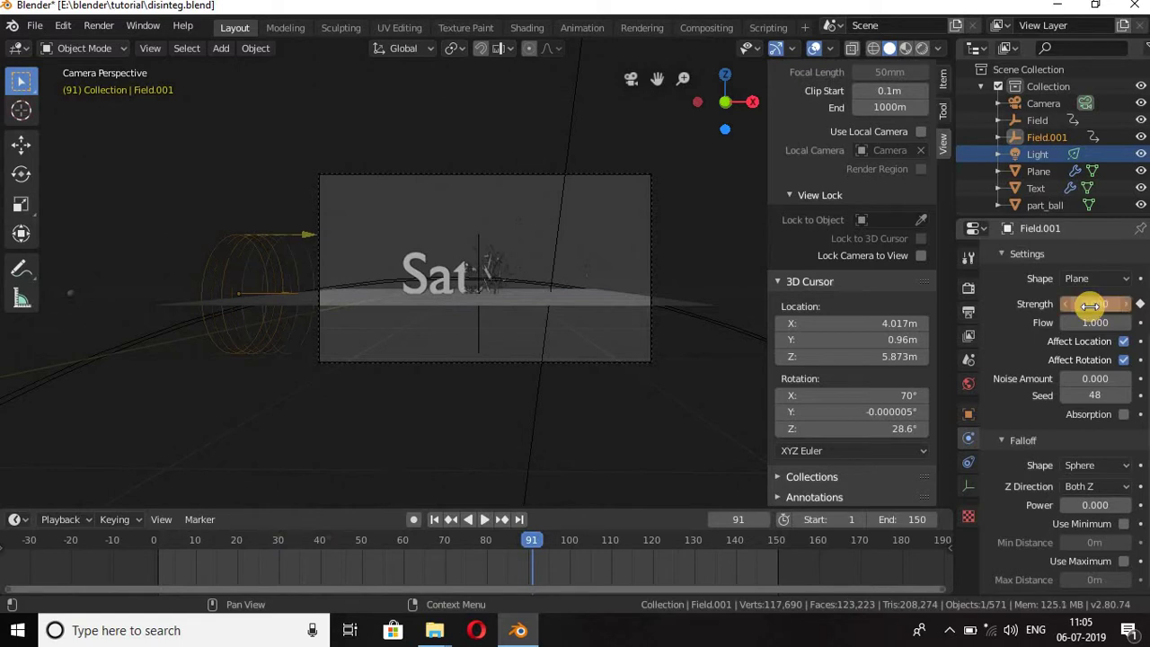
{"action": "key", "text": "i"}
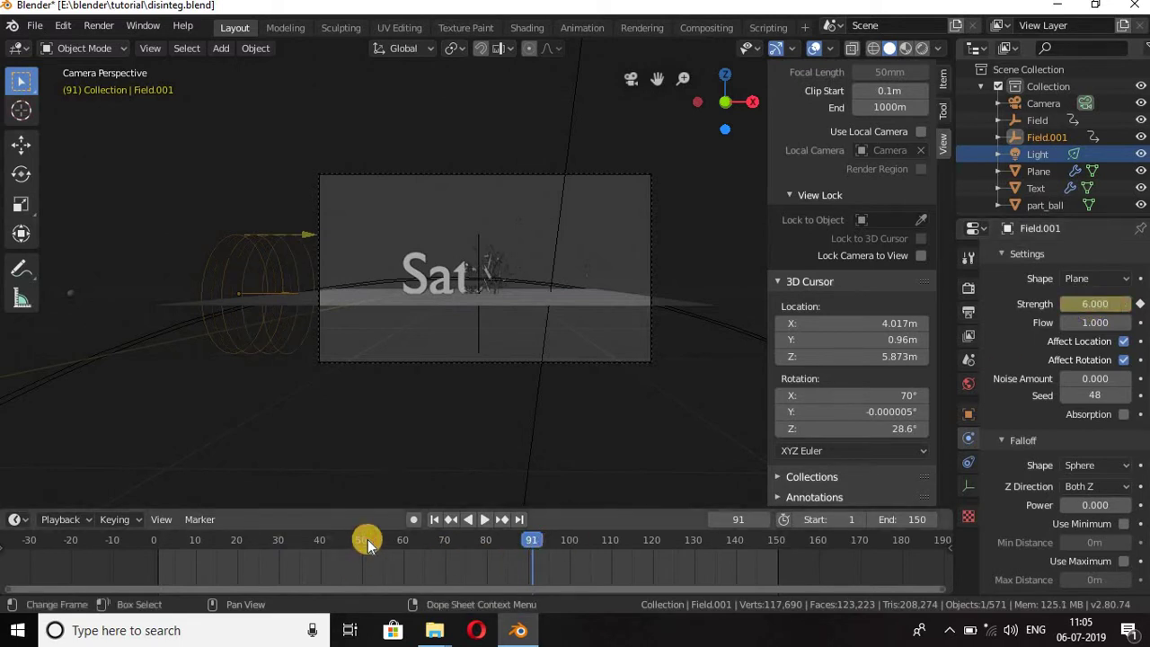
{"action": "left_click", "coordinate": [367, 544]}
{"action": "key", "text": "space"}
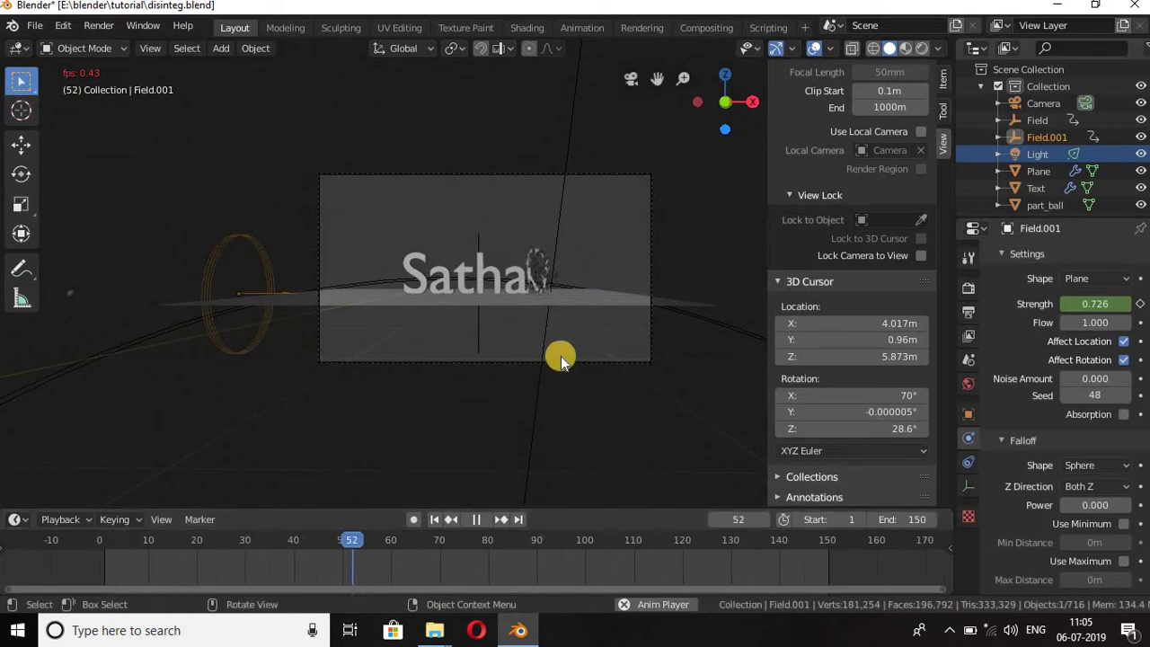
Zoom in on the camera frame during playback and hide the N sidebar.
{"action": "scroll", "coordinate": [560, 356], "scroll_direction": "up", "scroll_amount": 2}
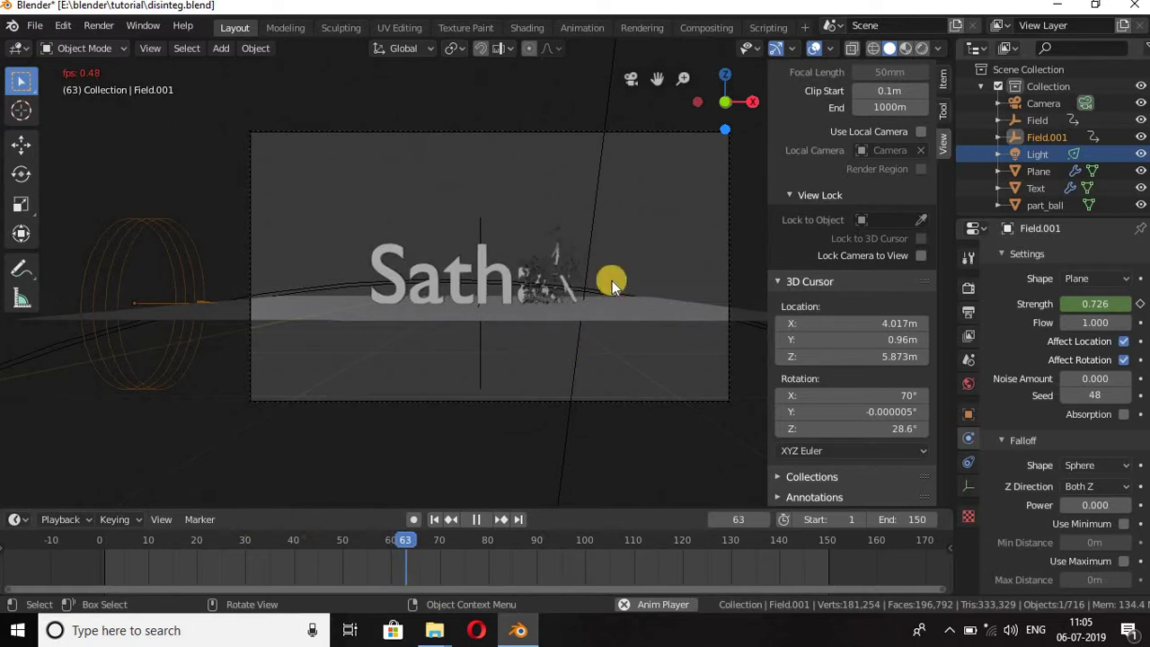
{"action": "scroll", "coordinate": [612, 280], "scroll_direction": "up", "scroll_amount": 1}
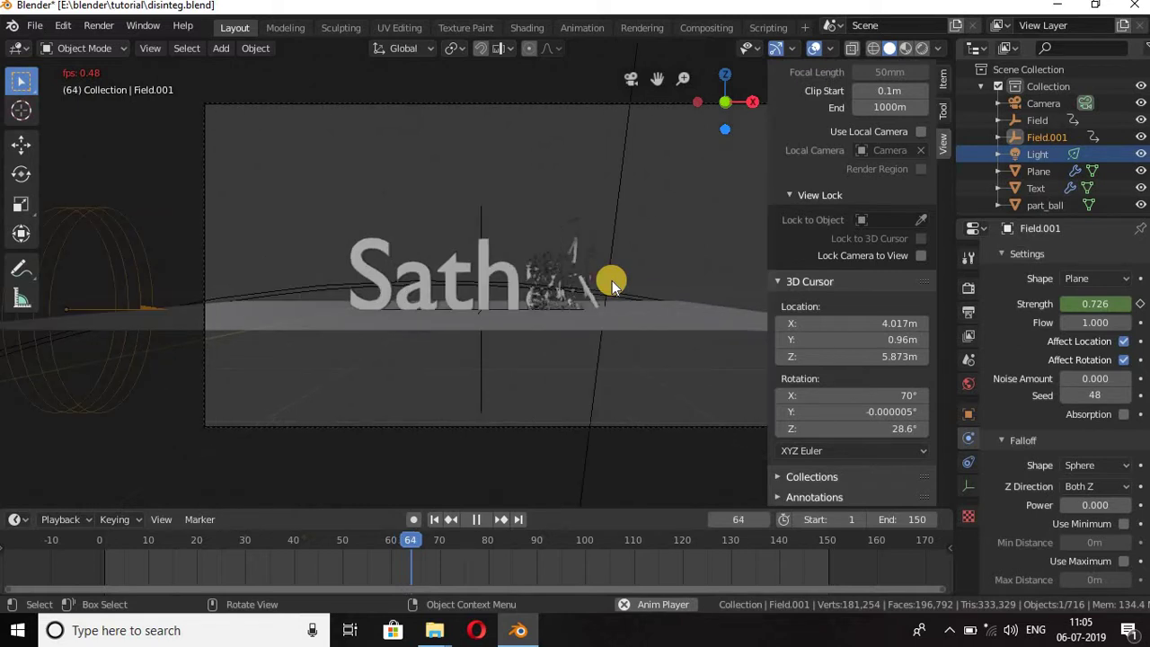
{"action": "scroll", "coordinate": [612, 280], "scroll_direction": "up", "scroll_amount": 2}
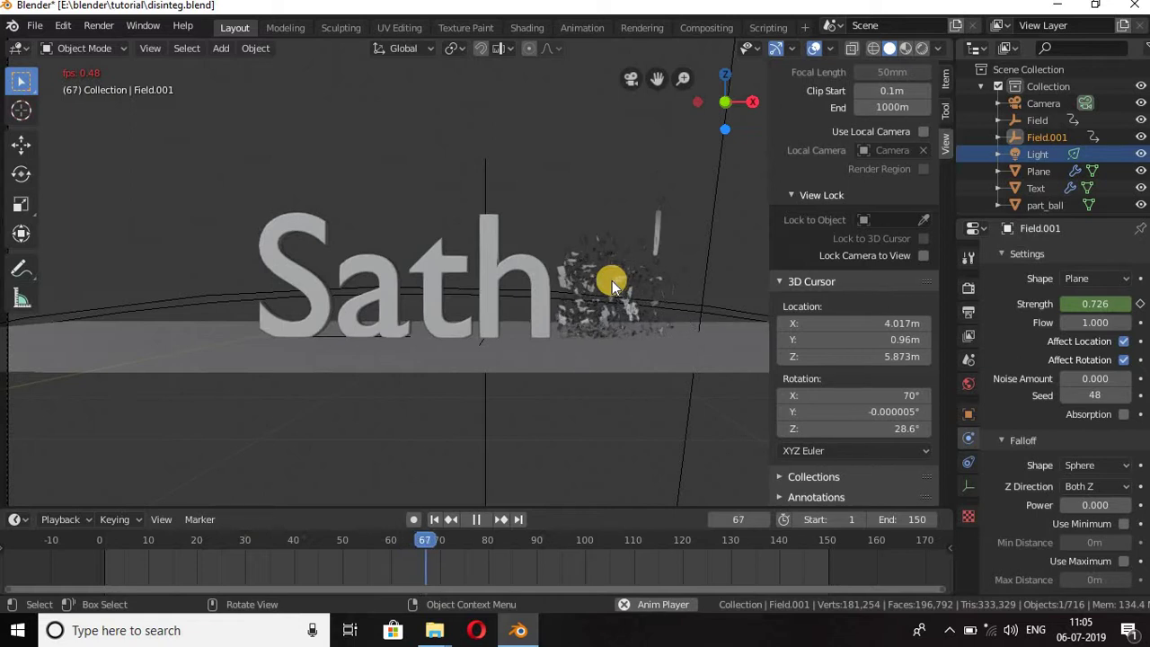
{"action": "key", "text": "n"}
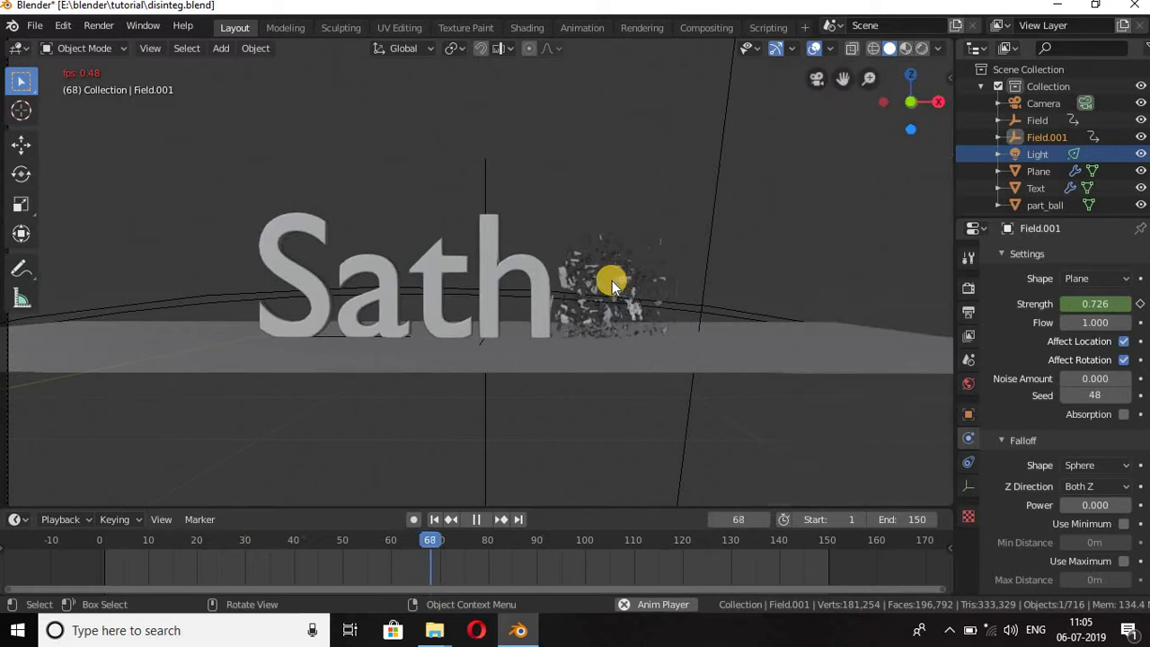